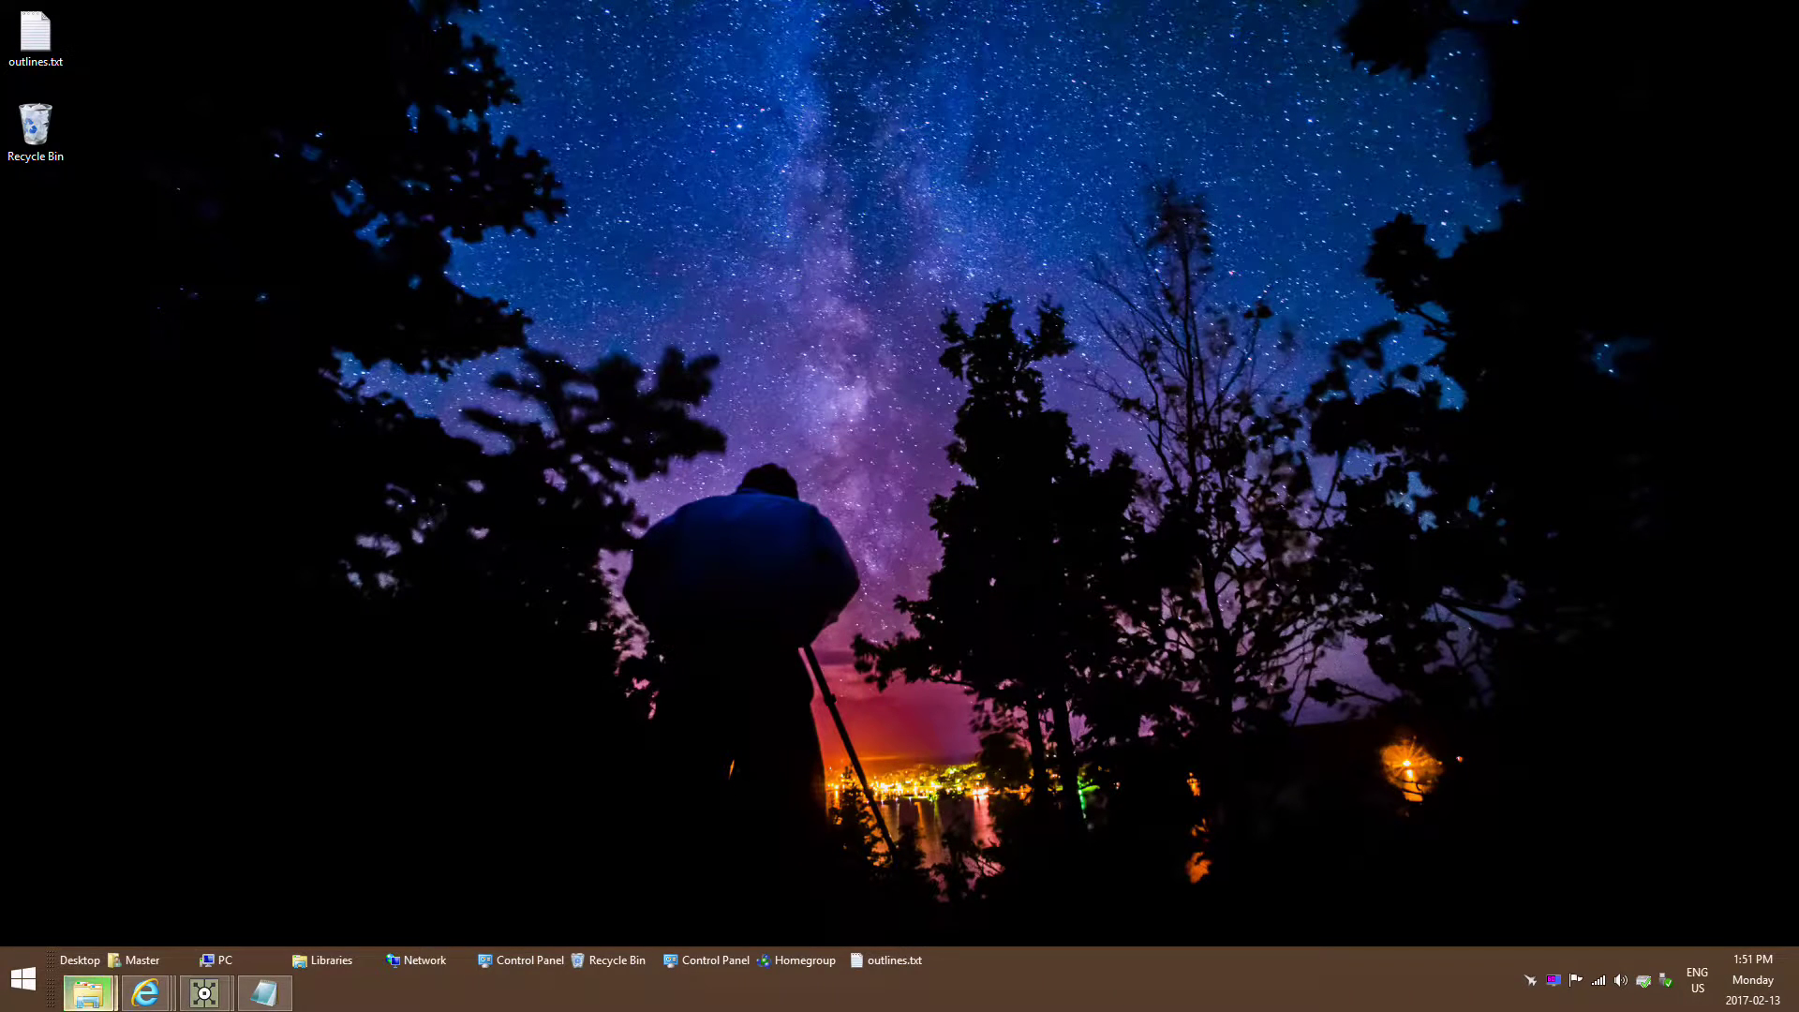
Bring up the outlines.txt notes, read through the video outline, and put the notes away.
{"action": "mouse_move", "coordinate": [87, 992]}
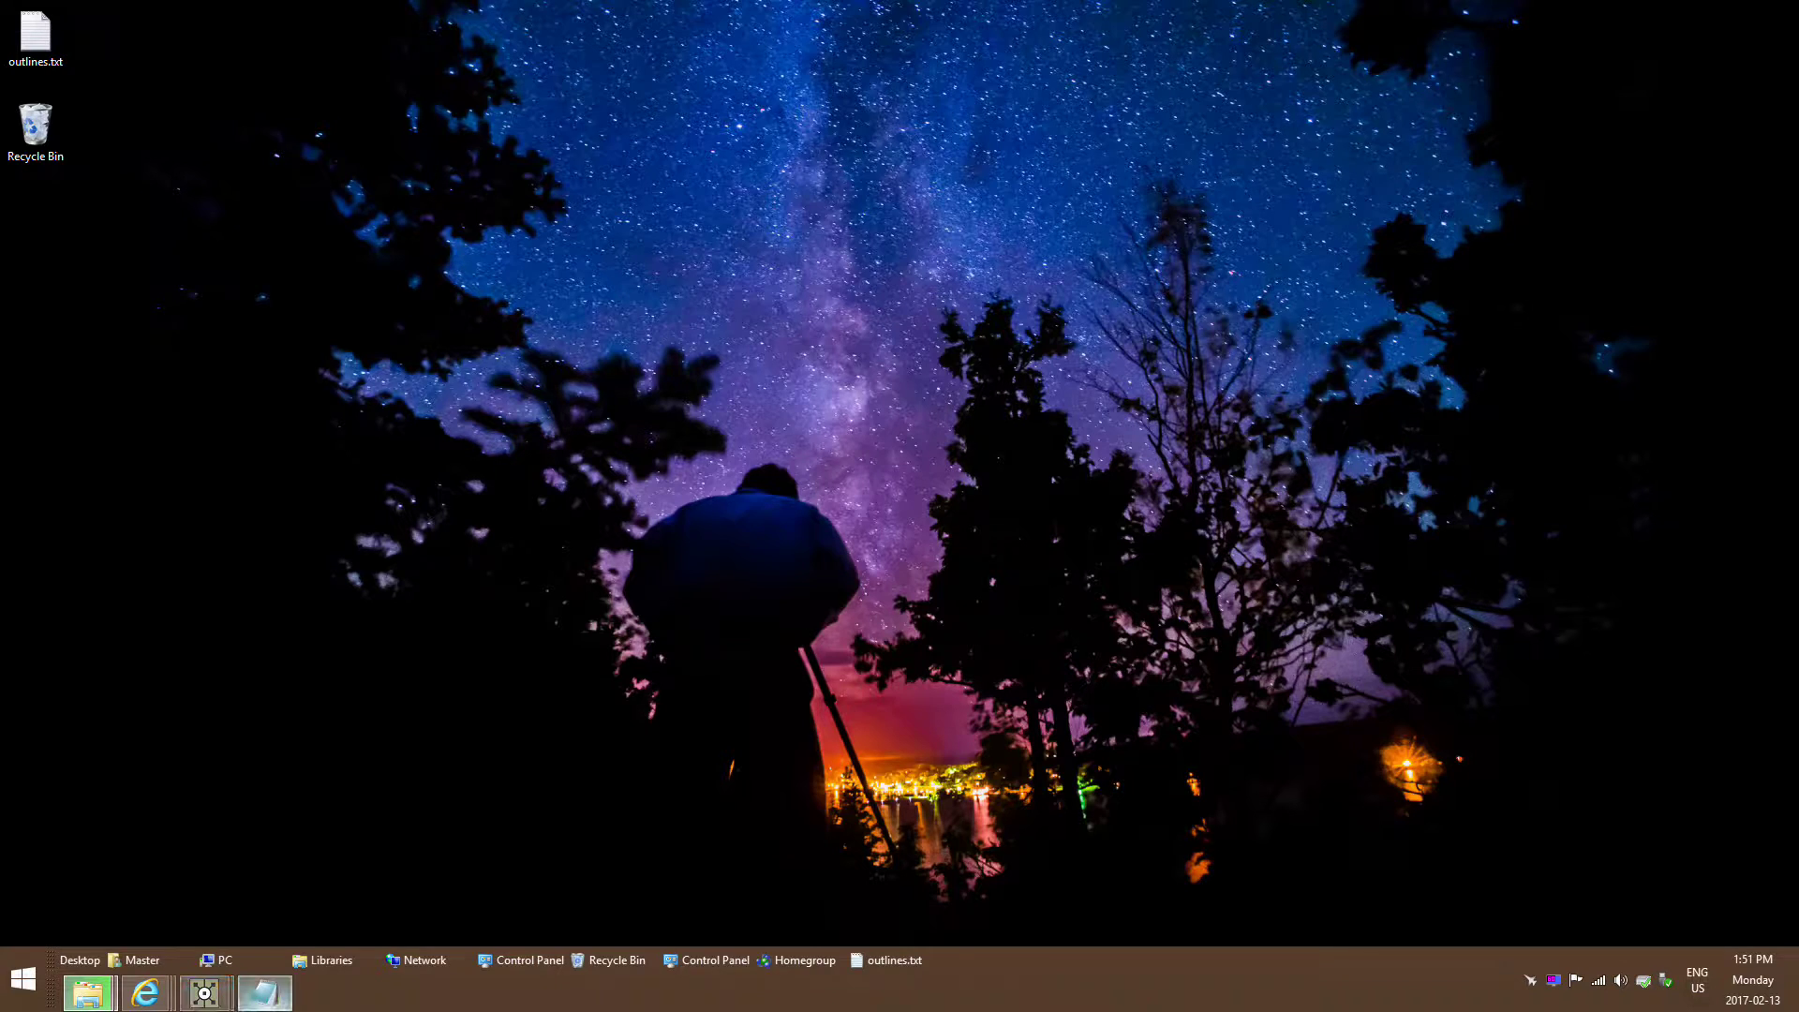
{"action": "left_click", "coordinate": [265, 992]}
{"action": "mouse_move", "coordinate": [205, 992]}
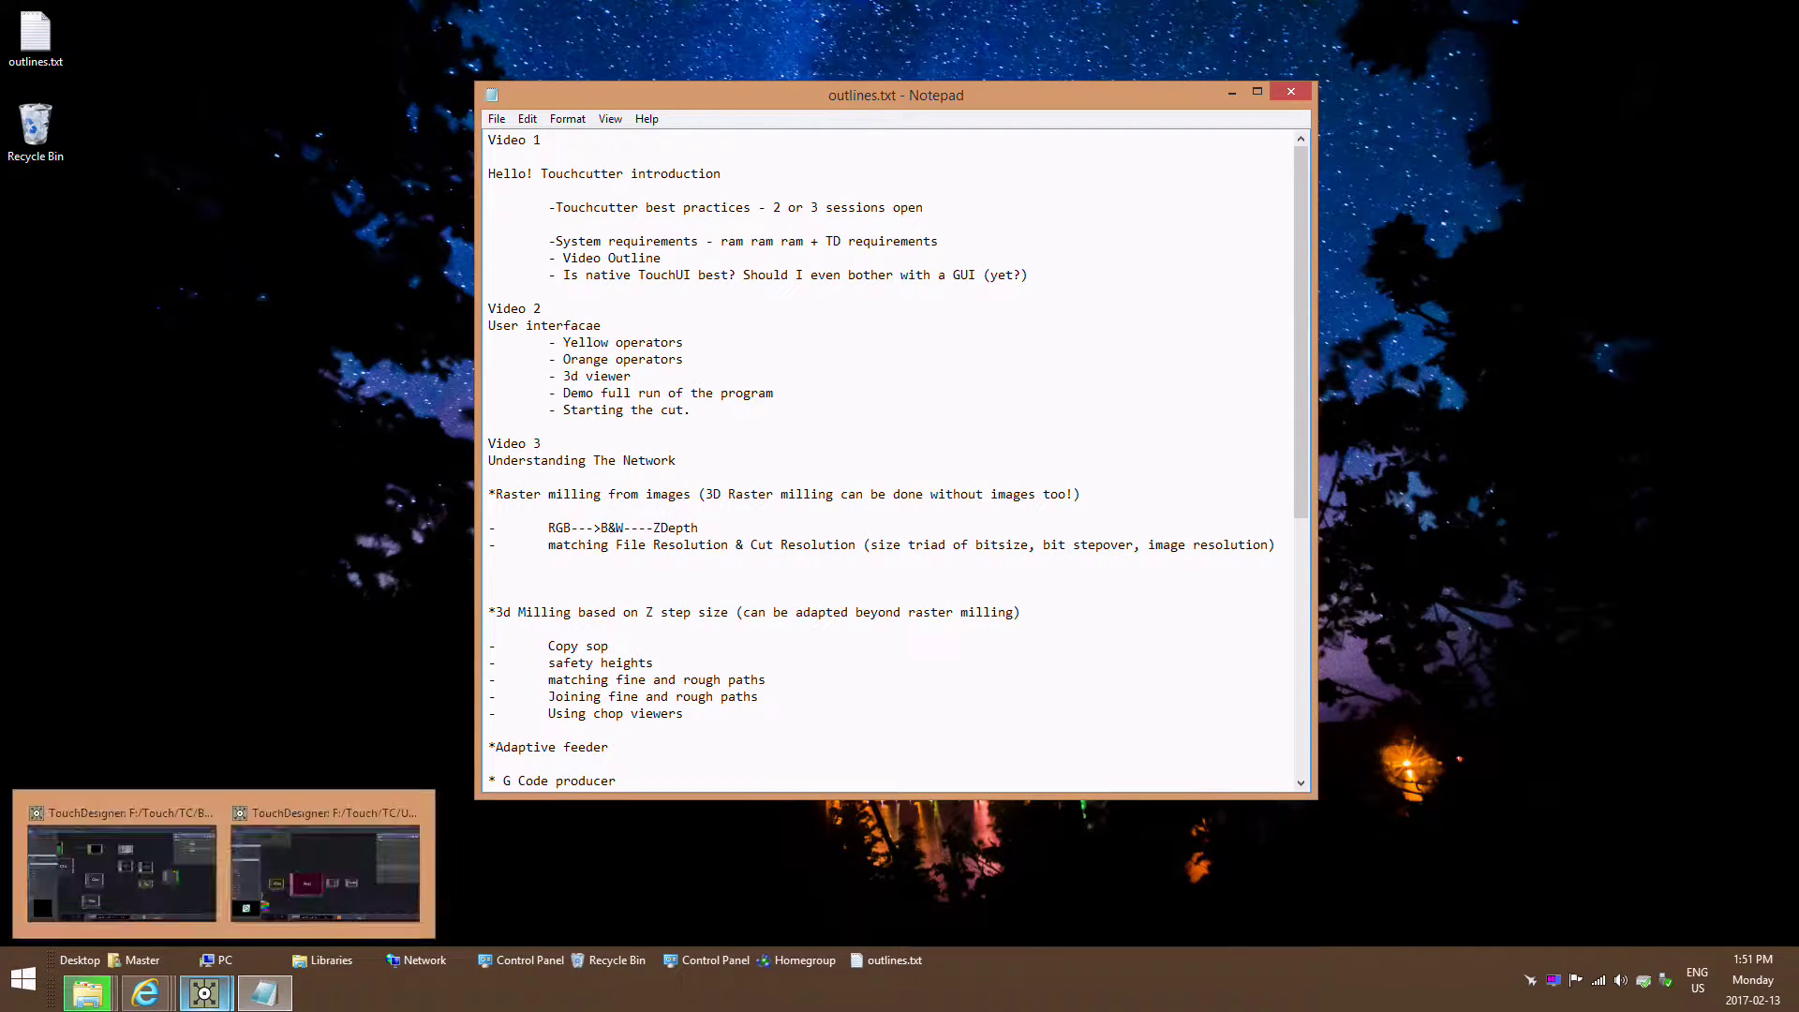
{"action": "mouse_move", "coordinate": [264, 992]}
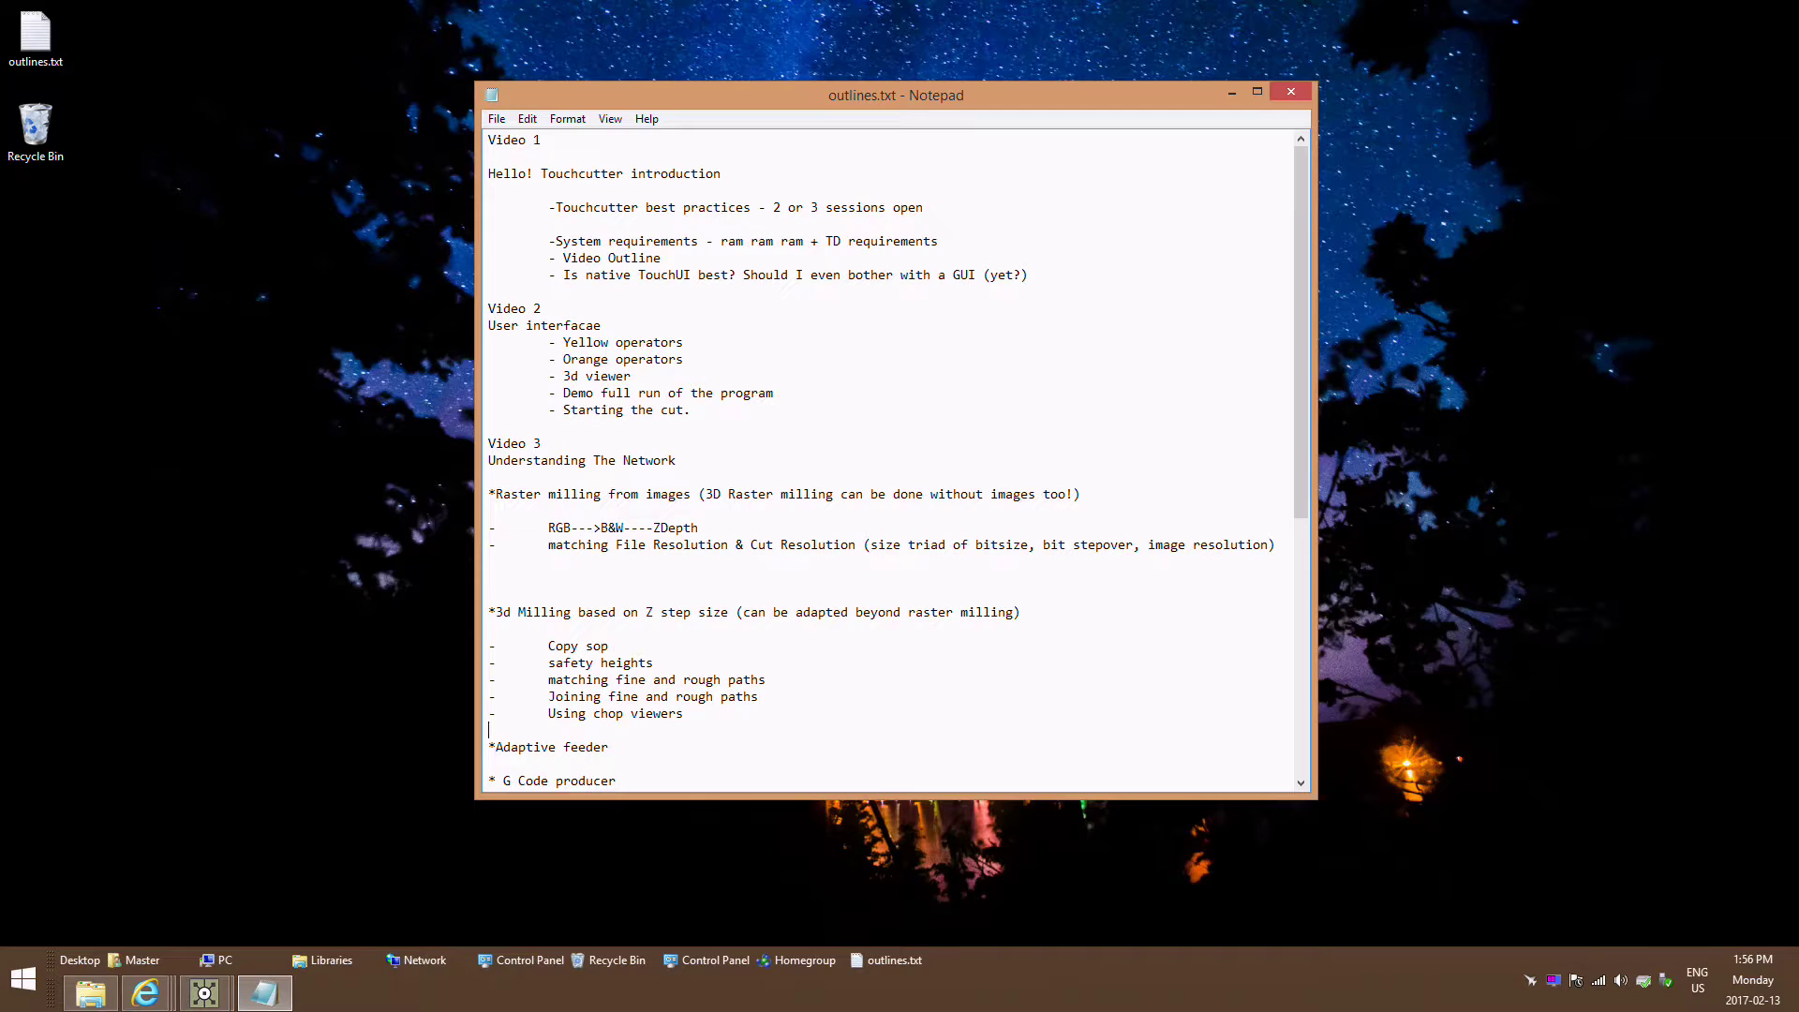
{"action": "left_click", "coordinate": [1230, 92]}
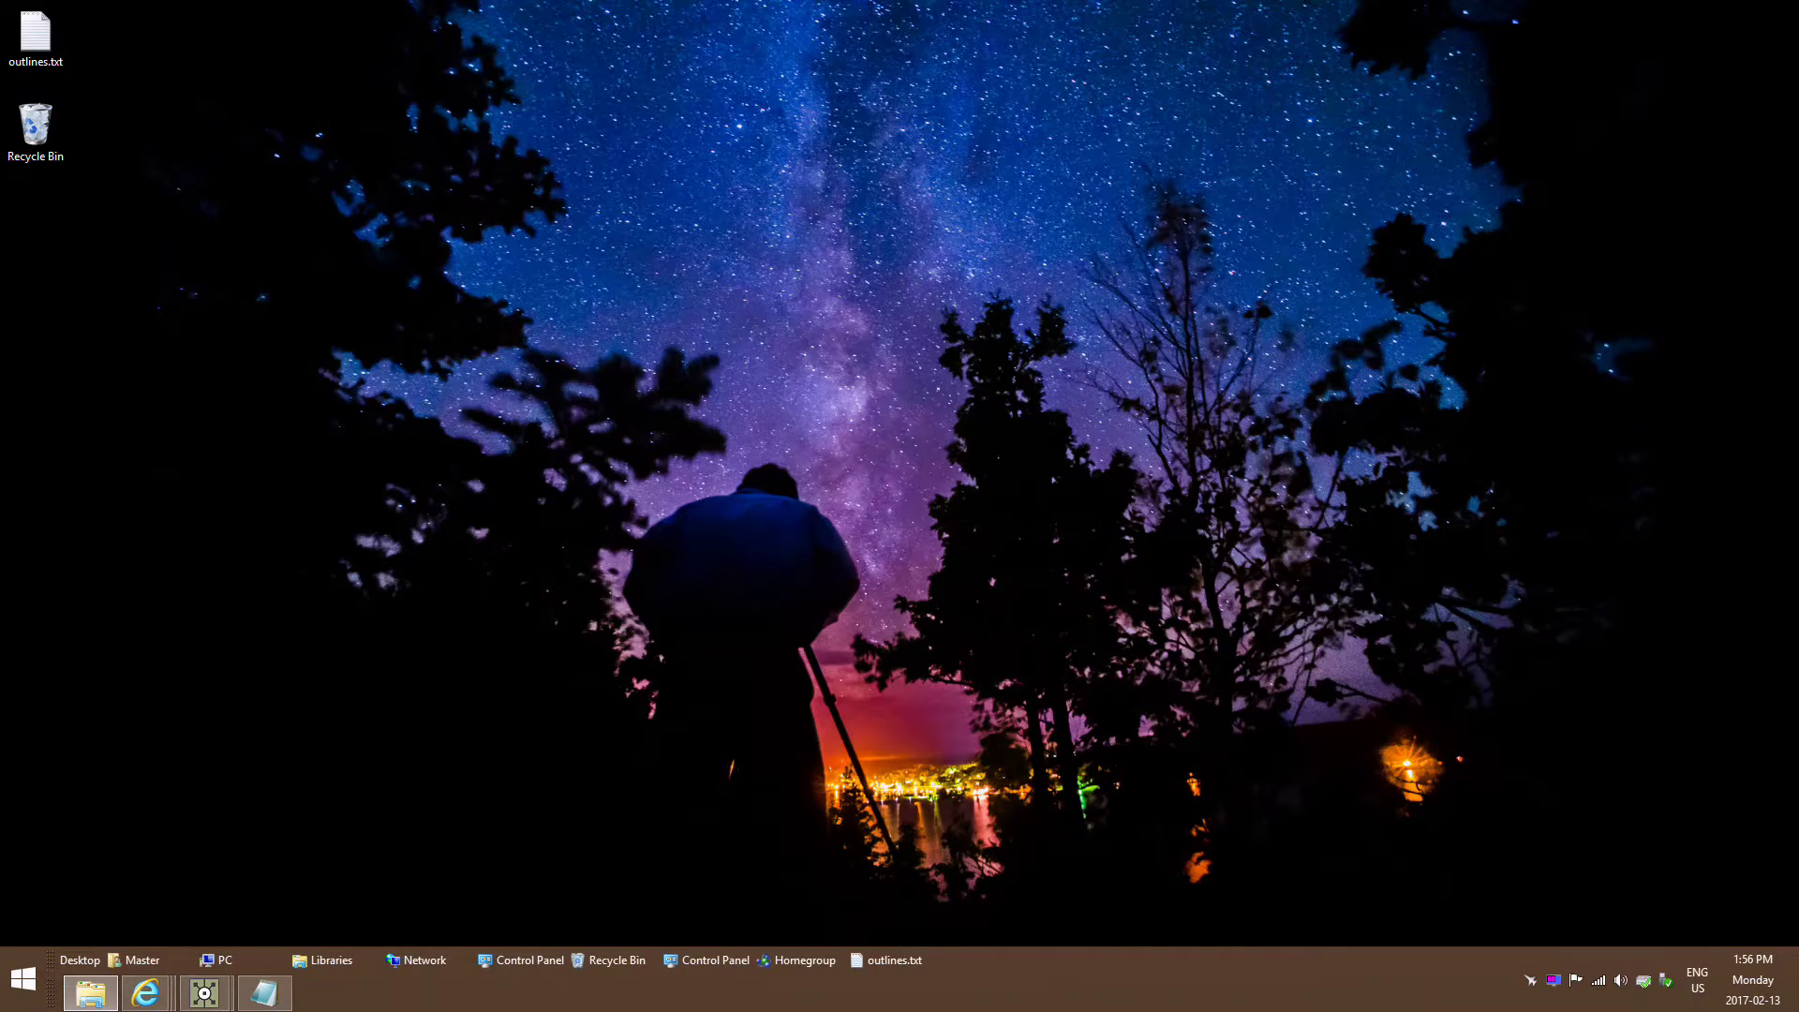
Switch to TouchDesigner, viewing the bowlmaking.4.toe session briefly before bringing the UI.90.toe session to the front.
{"action": "mouse_move", "coordinate": [204, 991]}
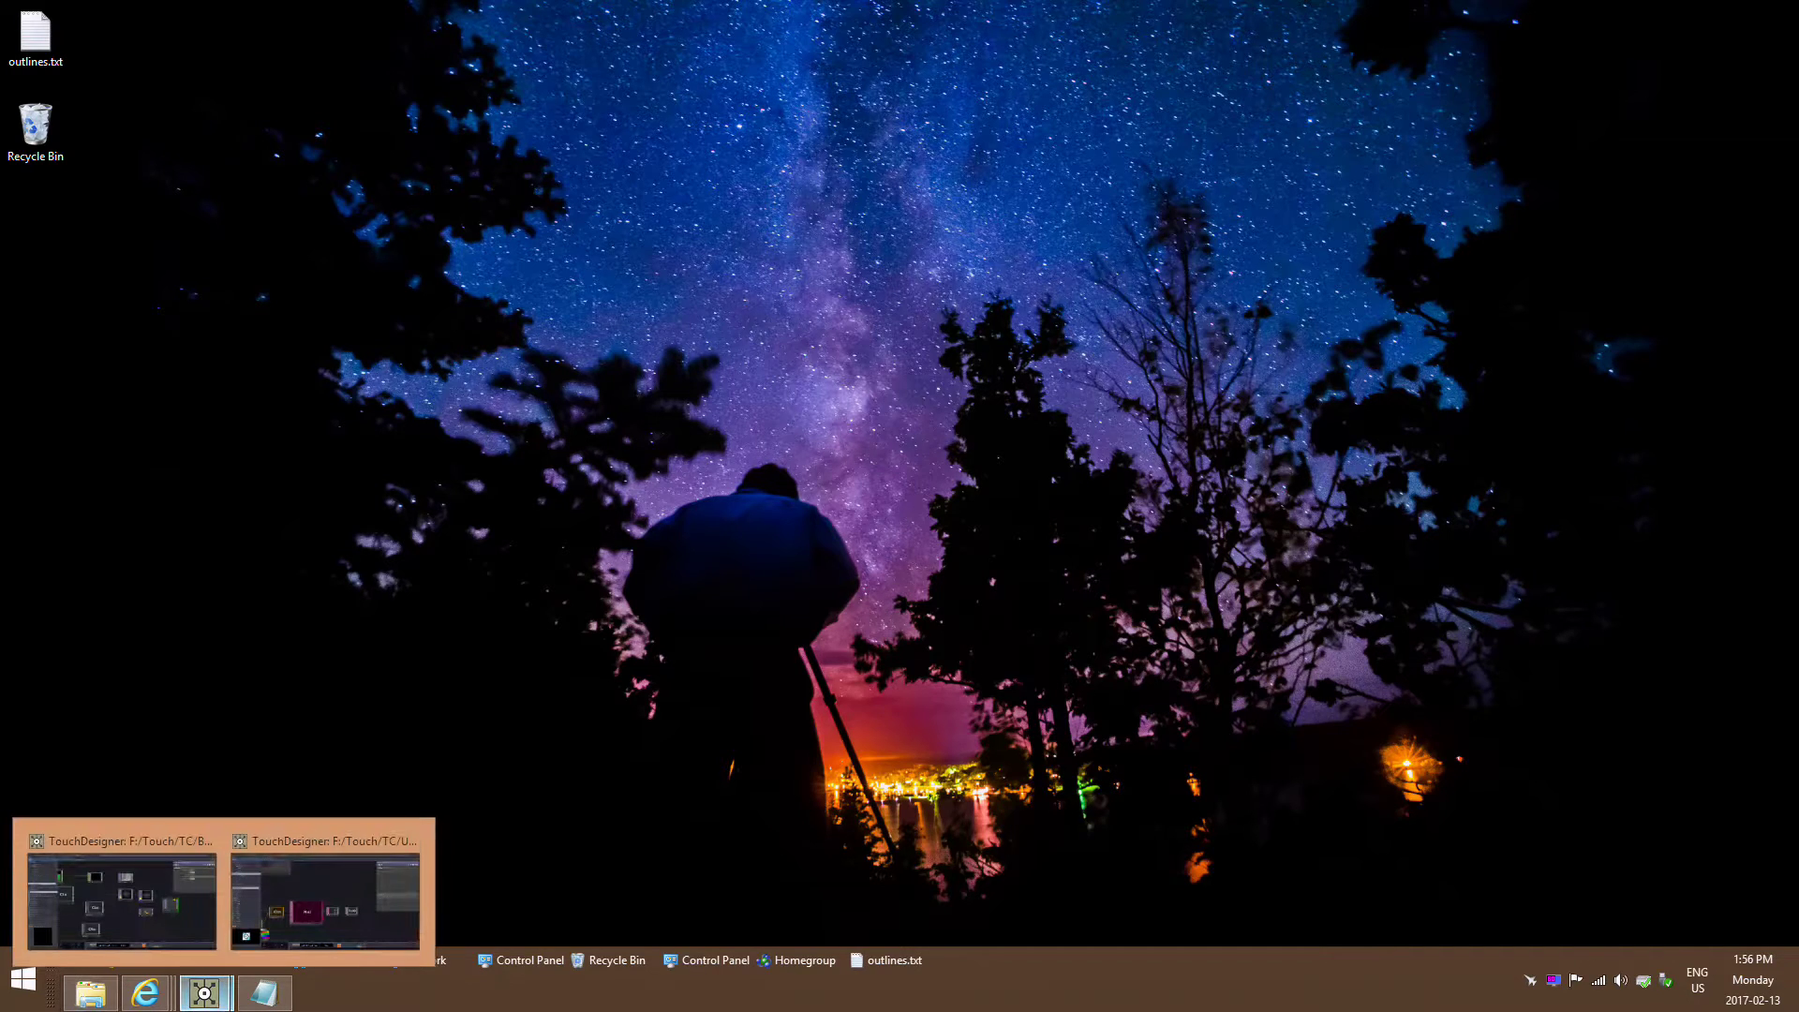
{"action": "left_click", "coordinate": [122, 897]}
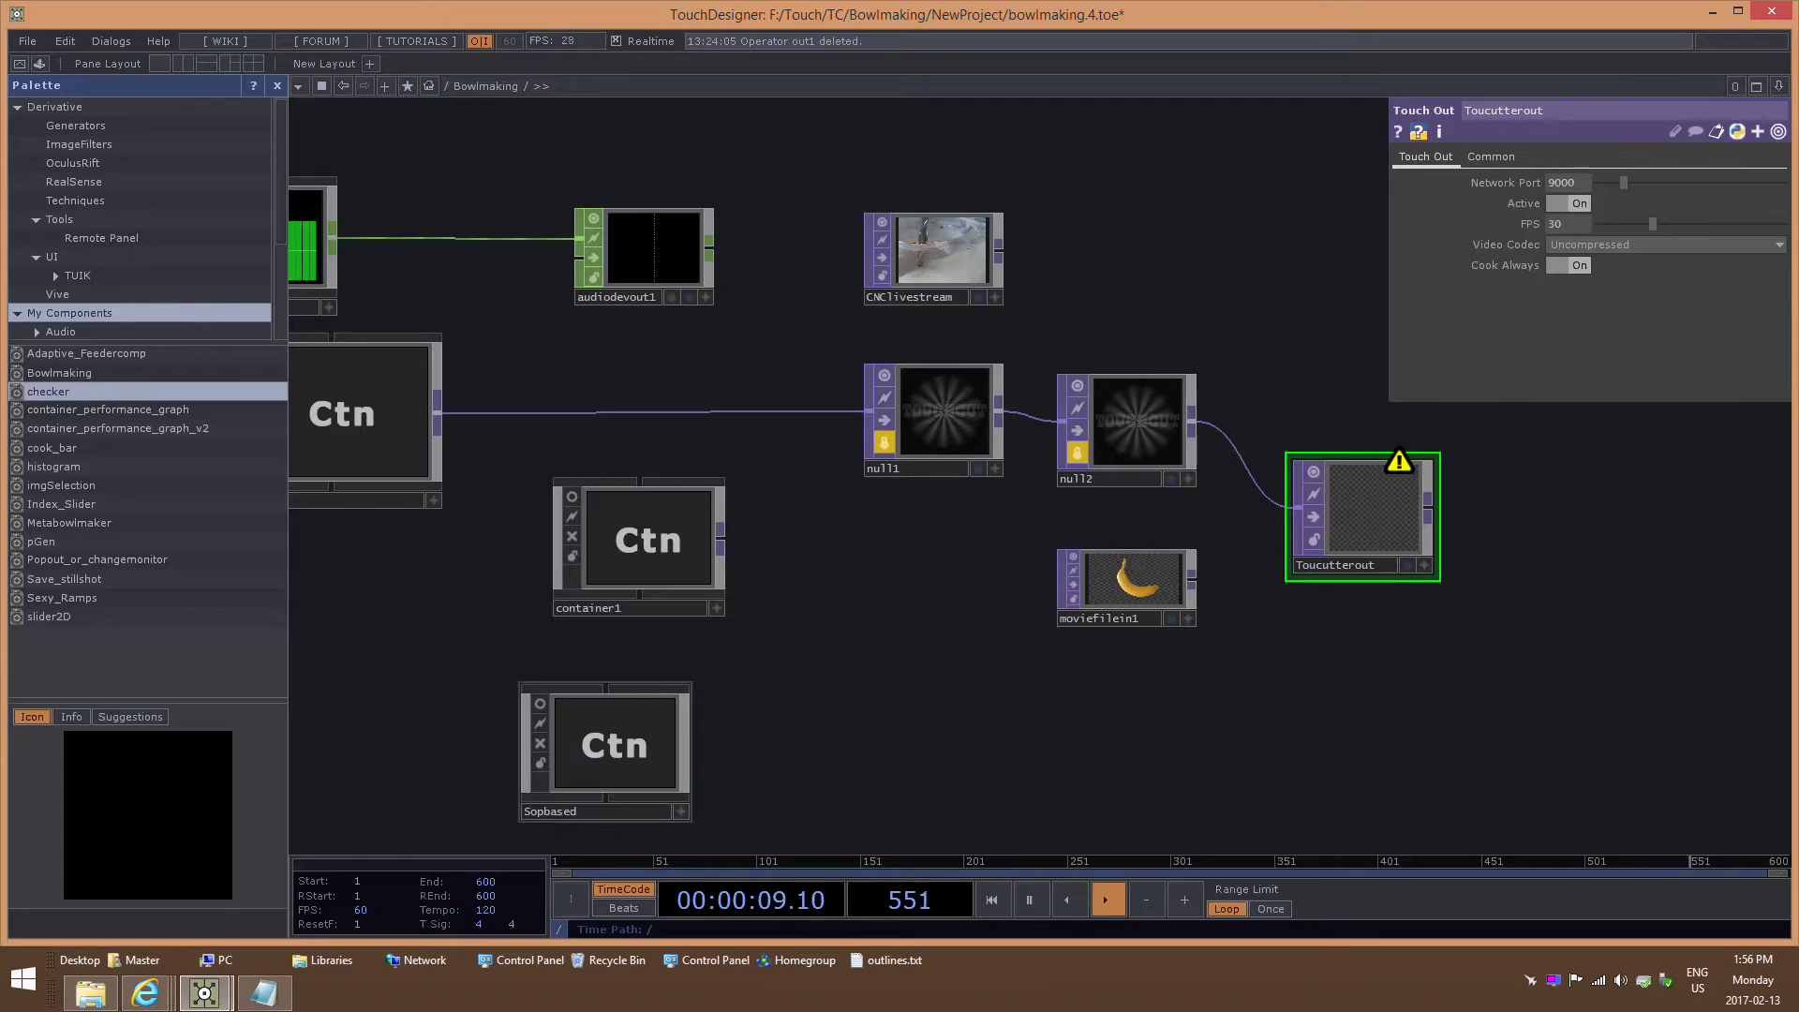
{"action": "key", "text": "alt+Tab"}
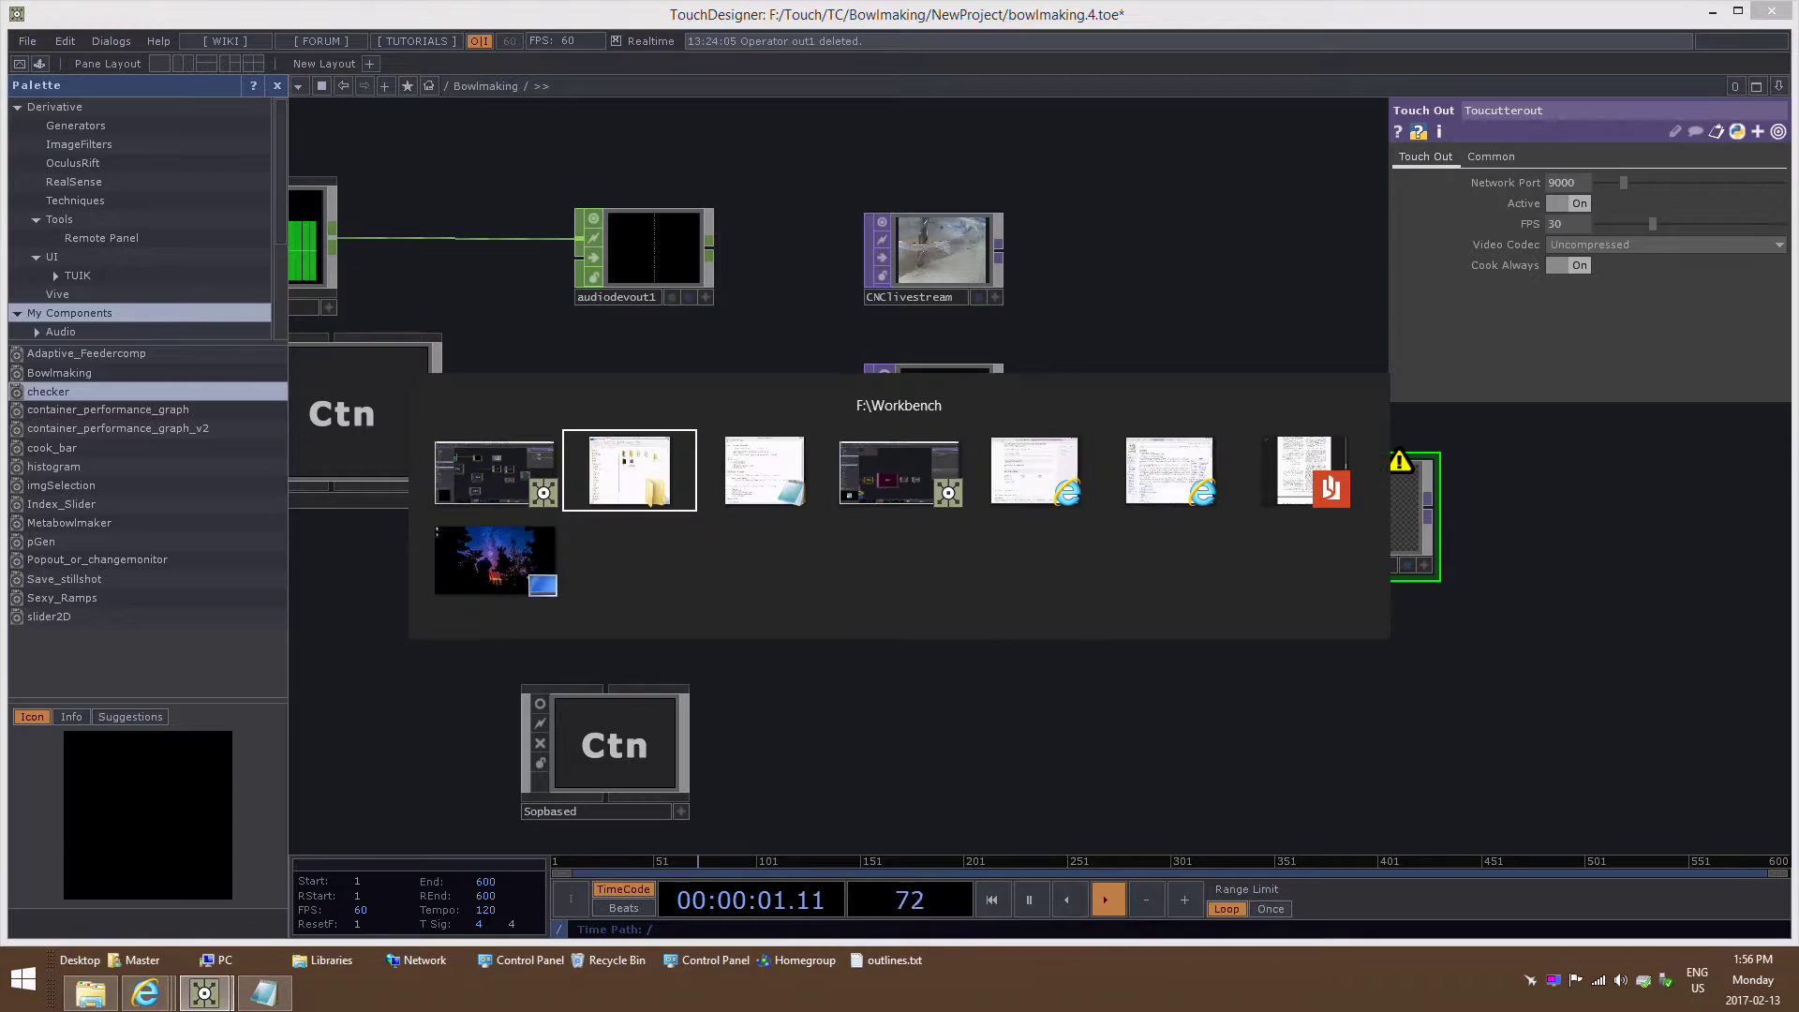
{"action": "key", "text": "alt+Tab"}
{"action": "key", "text": "alt+Tab"}
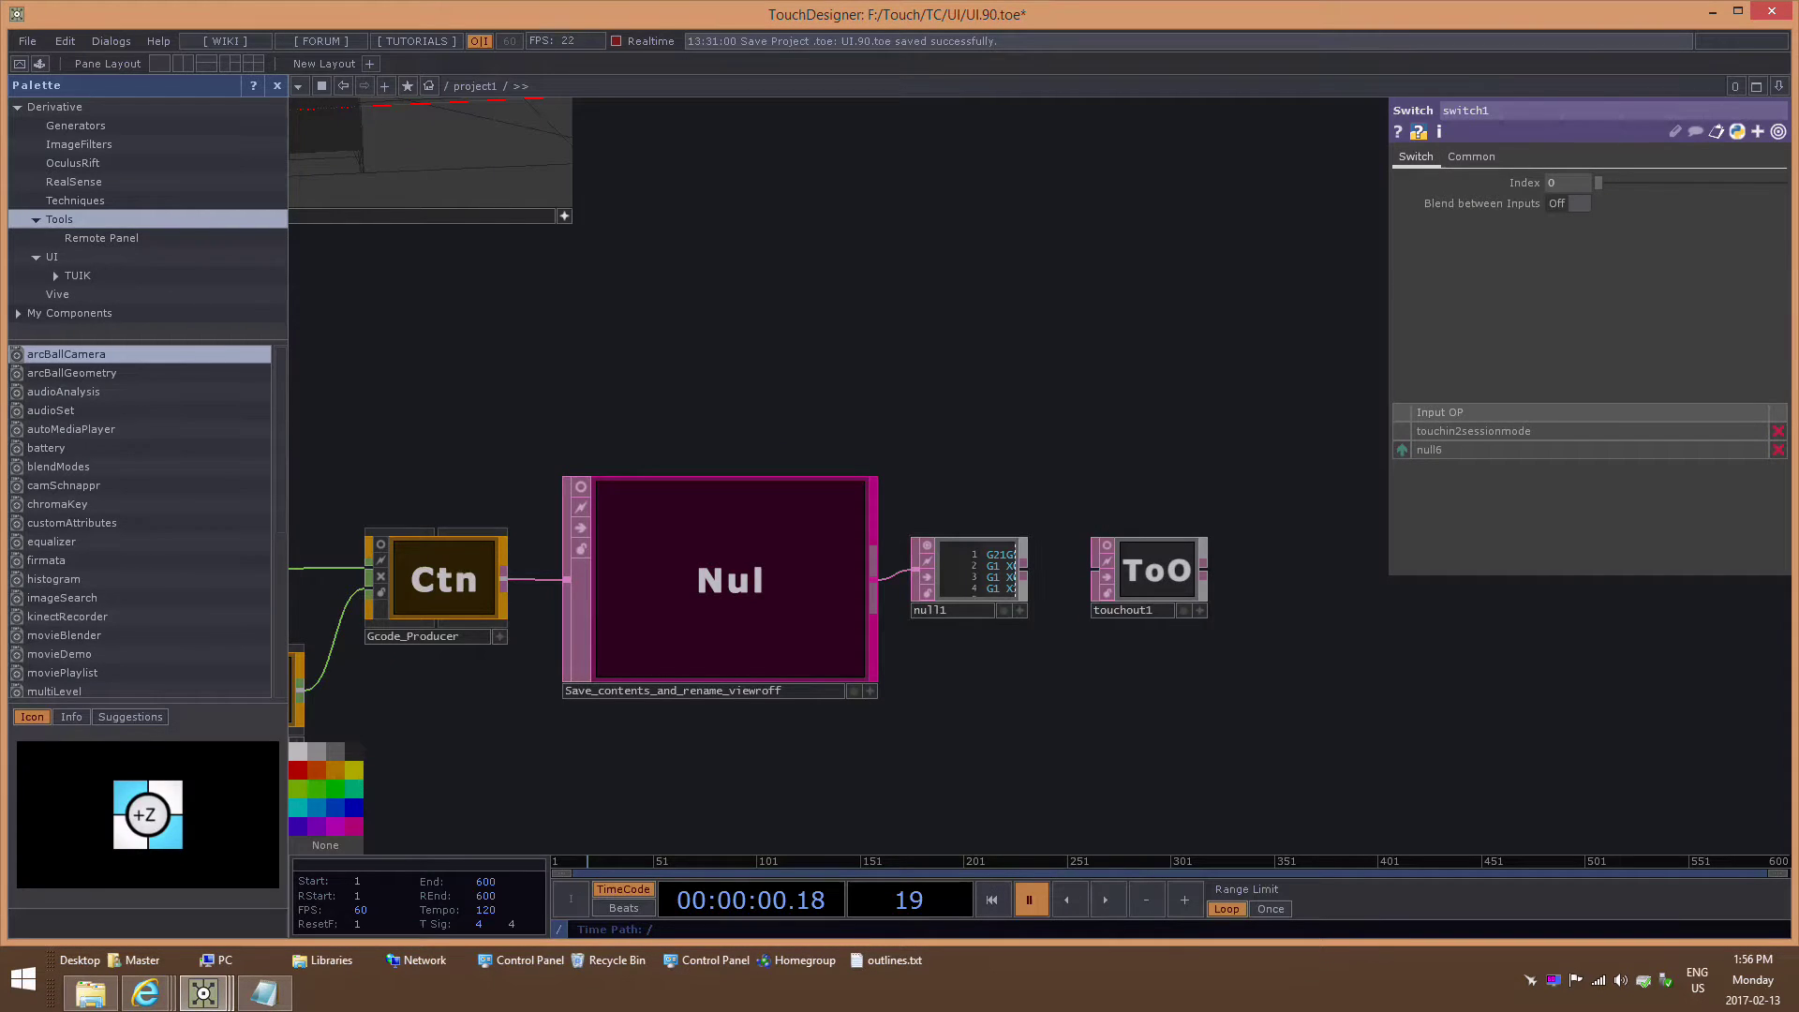
Survey the whole project1 network, from the image and bit-size inputs through the coloured operators to the G-code end.
{"action": "scroll", "coordinate": [1087, 378], "scroll_direction": "down", "scroll_amount": 5}
{"action": "left_click_drag", "start_coordinate": [978, 604], "coordinate": [1530, 569]}
{"action": "scroll", "coordinate": [1225, 571], "scroll_direction": "down", "scroll_amount": 5}
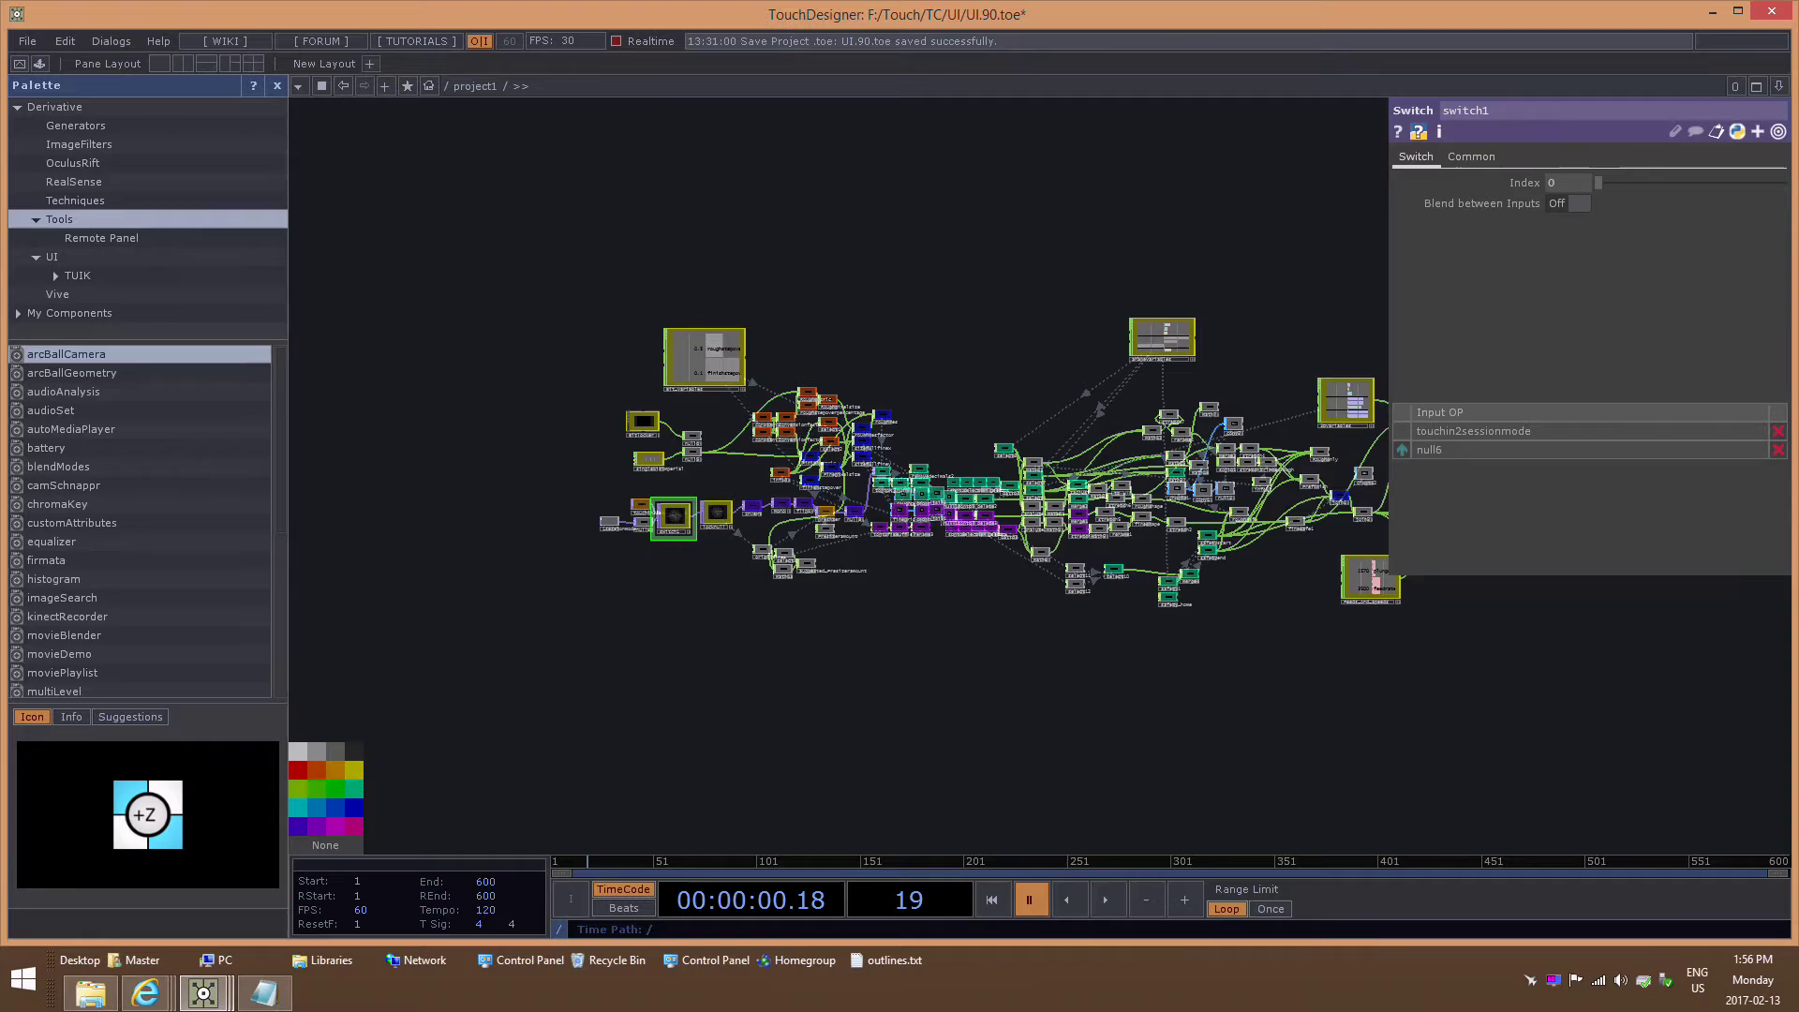
{"action": "scroll", "coordinate": [679, 480], "scroll_direction": "up", "scroll_amount": 4}
{"action": "scroll", "coordinate": [683, 493], "scroll_direction": "down", "scroll_amount": 3}
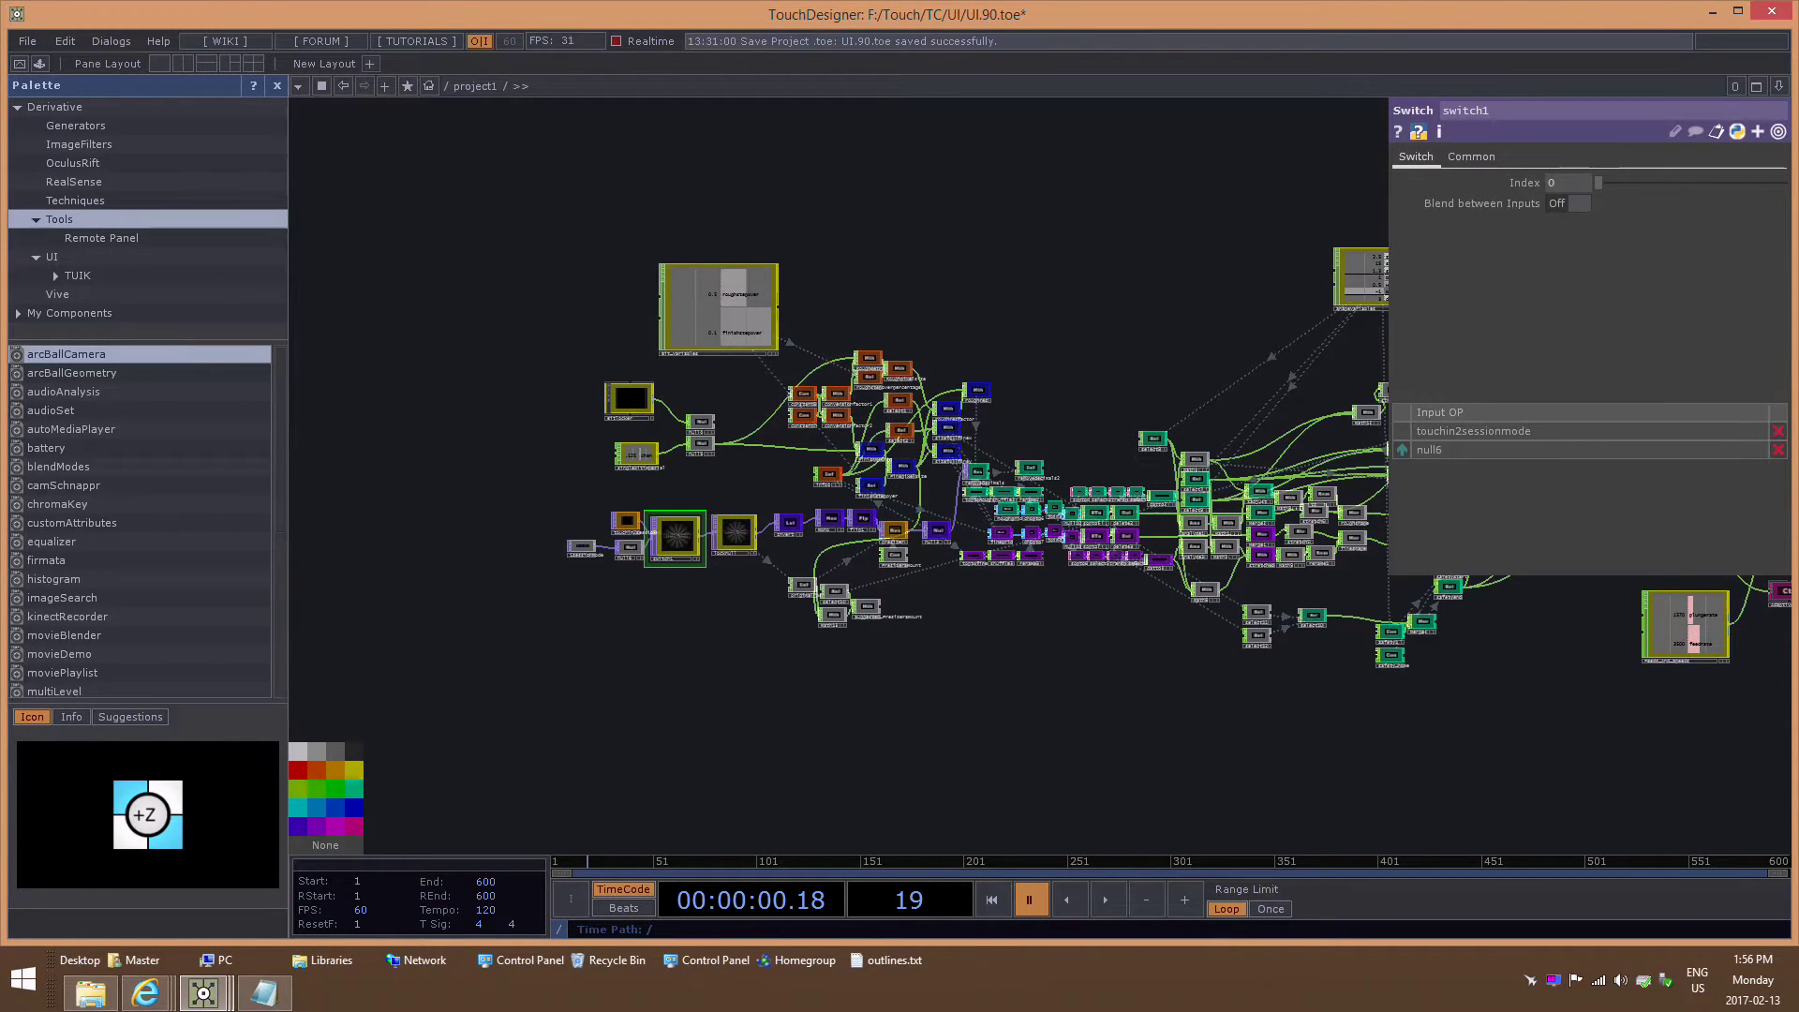
{"action": "scroll", "coordinate": [666, 579], "scroll_direction": "up", "scroll_amount": 5}
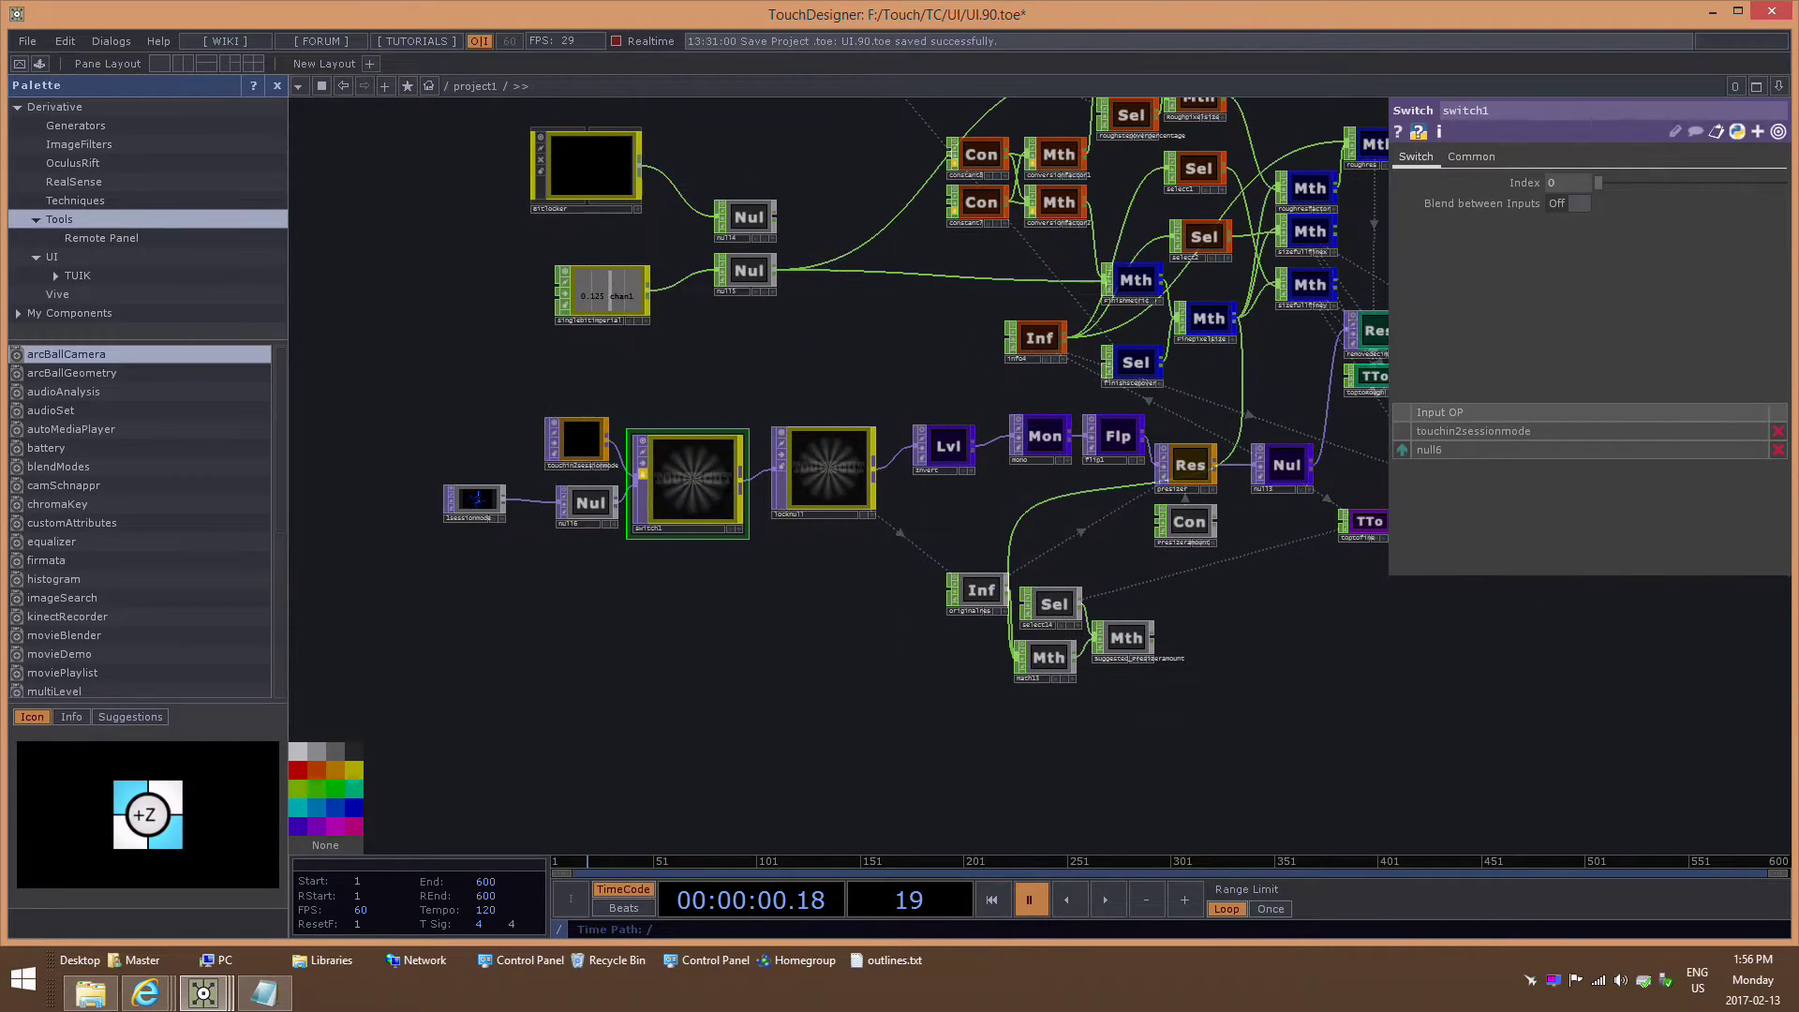
{"action": "scroll", "coordinate": [660, 583], "scroll_direction": "down", "scroll_amount": 3}
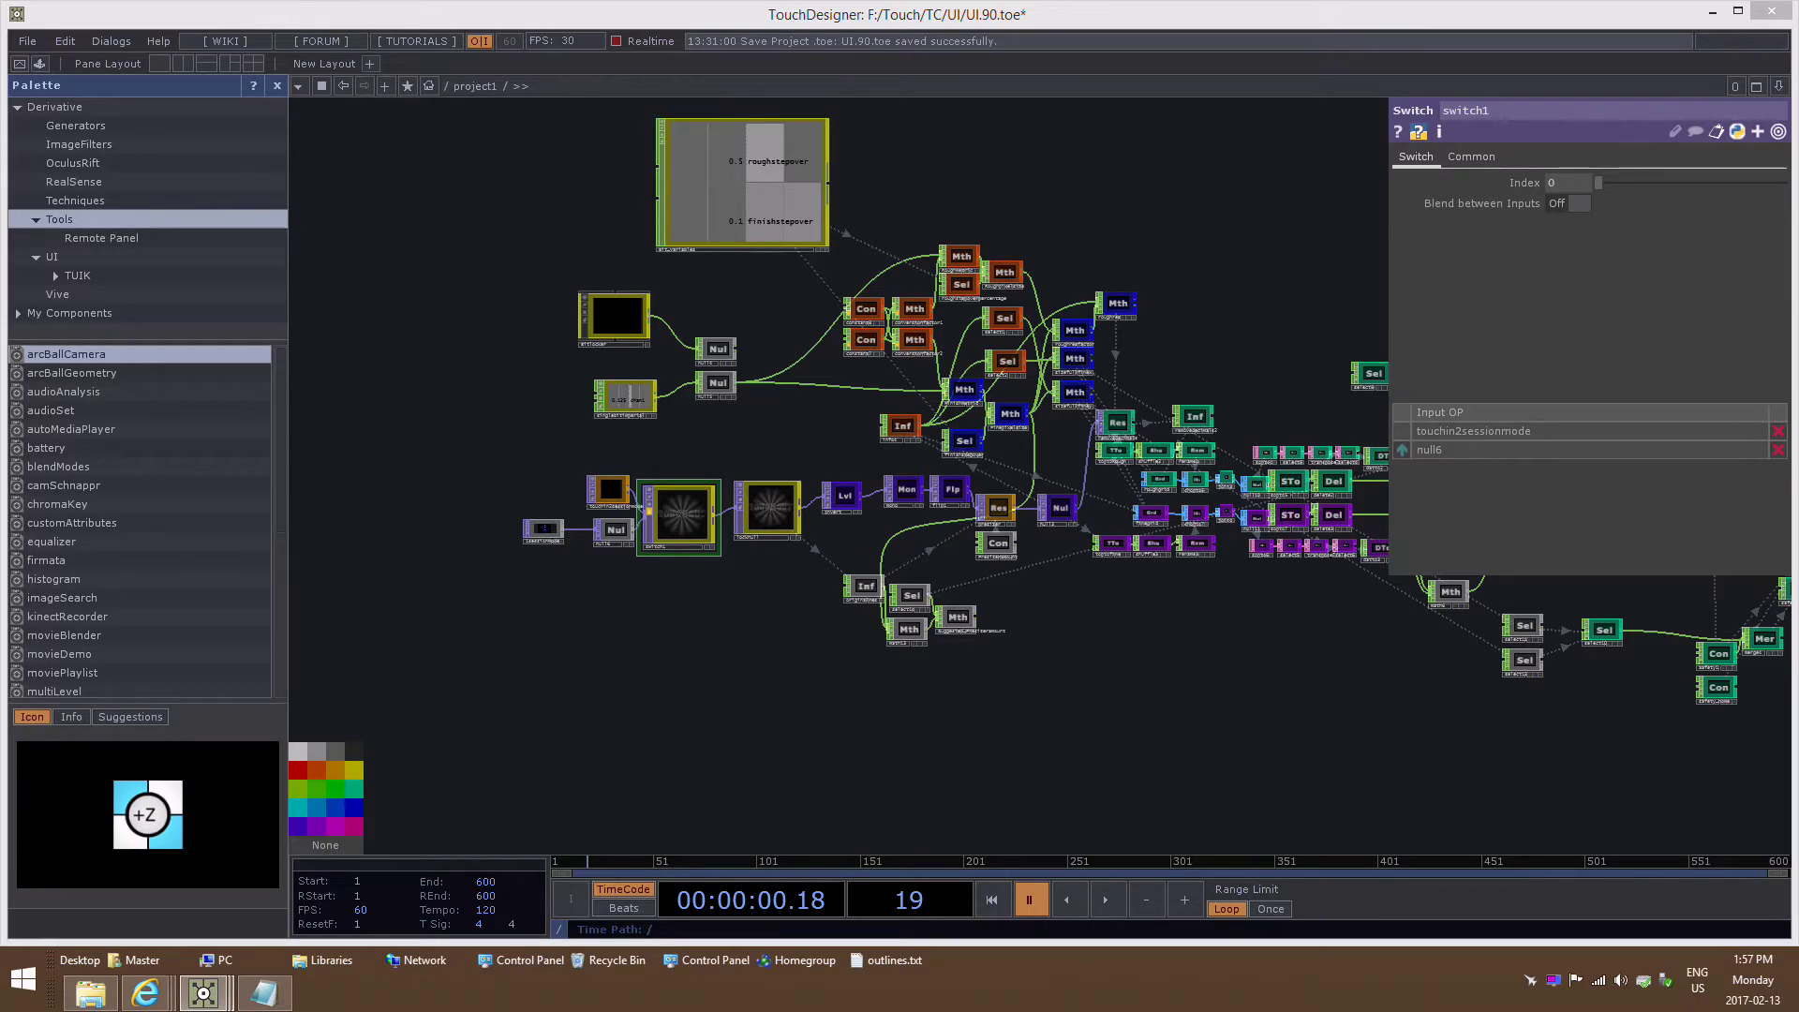
{"action": "key", "text": "h"}
{"action": "left_click_drag", "start_coordinate": [796, 646], "coordinate": [1088, 633]}
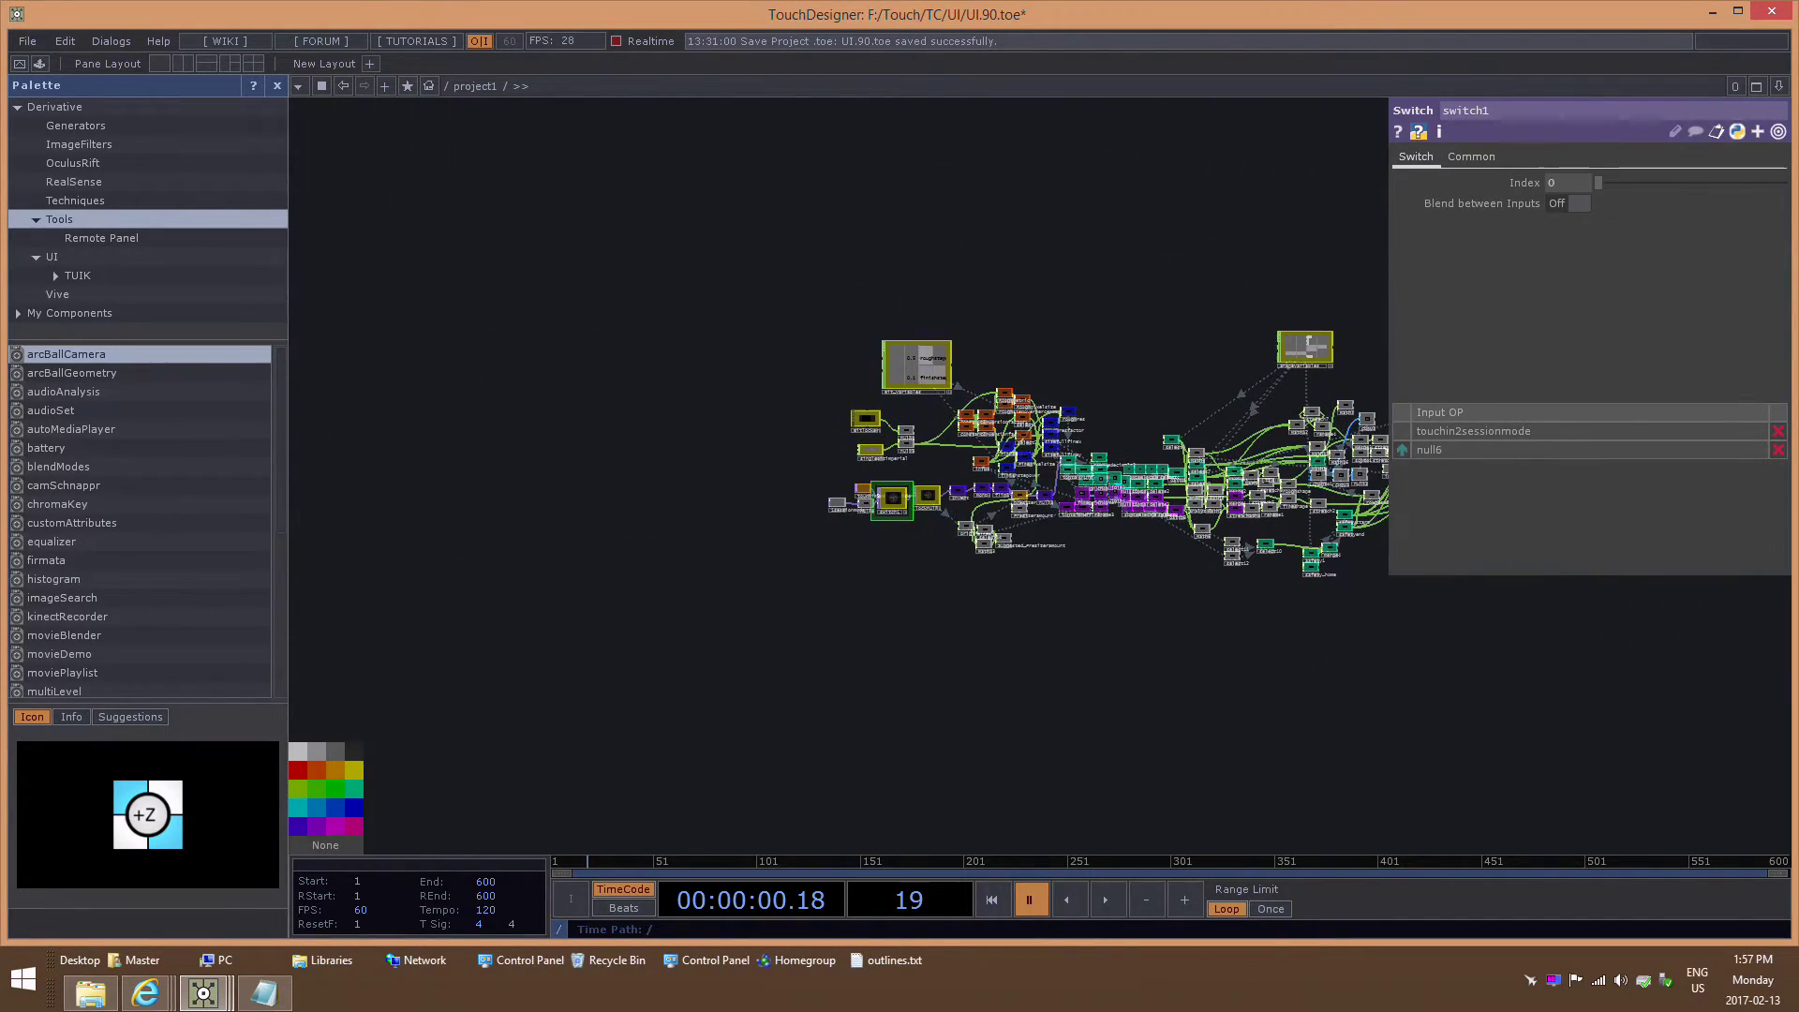
{"action": "scroll", "coordinate": [809, 337], "scroll_direction": "up", "scroll_amount": 5}
{"action": "left_click_drag", "start_coordinate": [809, 336], "coordinate": [583, 279]}
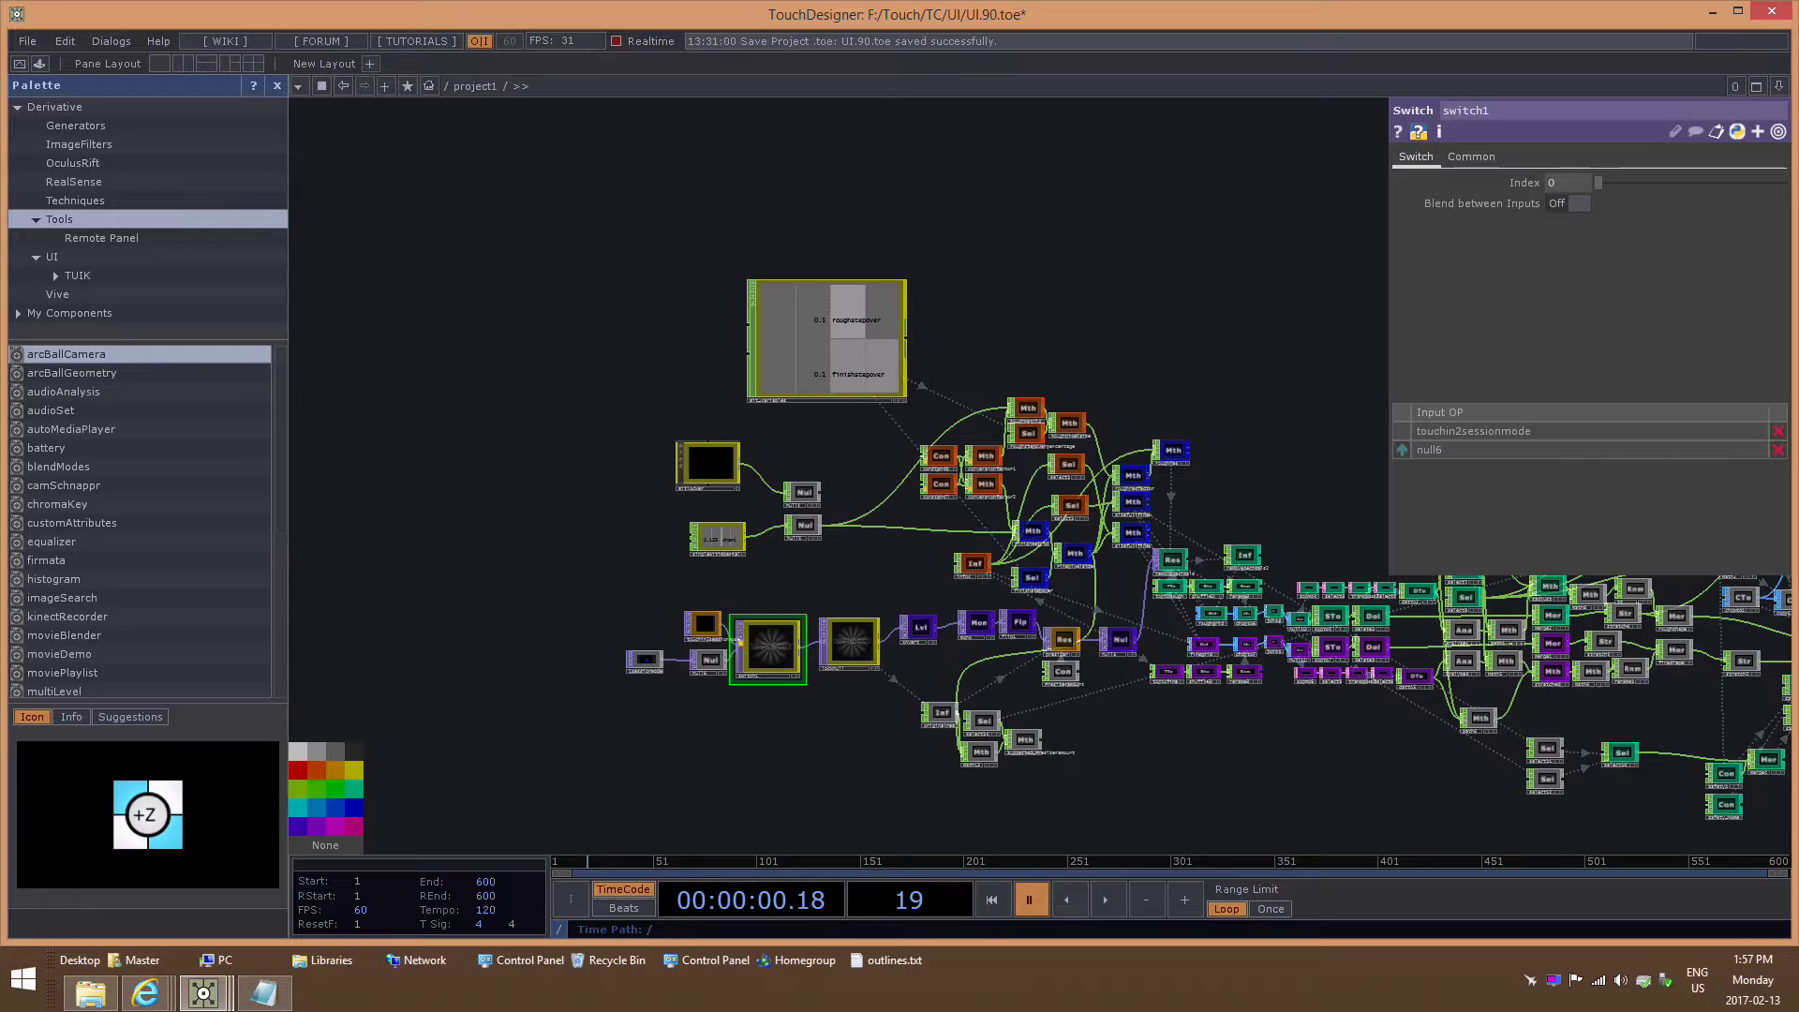
{"action": "scroll", "coordinate": [1229, 442], "scroll_direction": "down", "scroll_amount": 5}
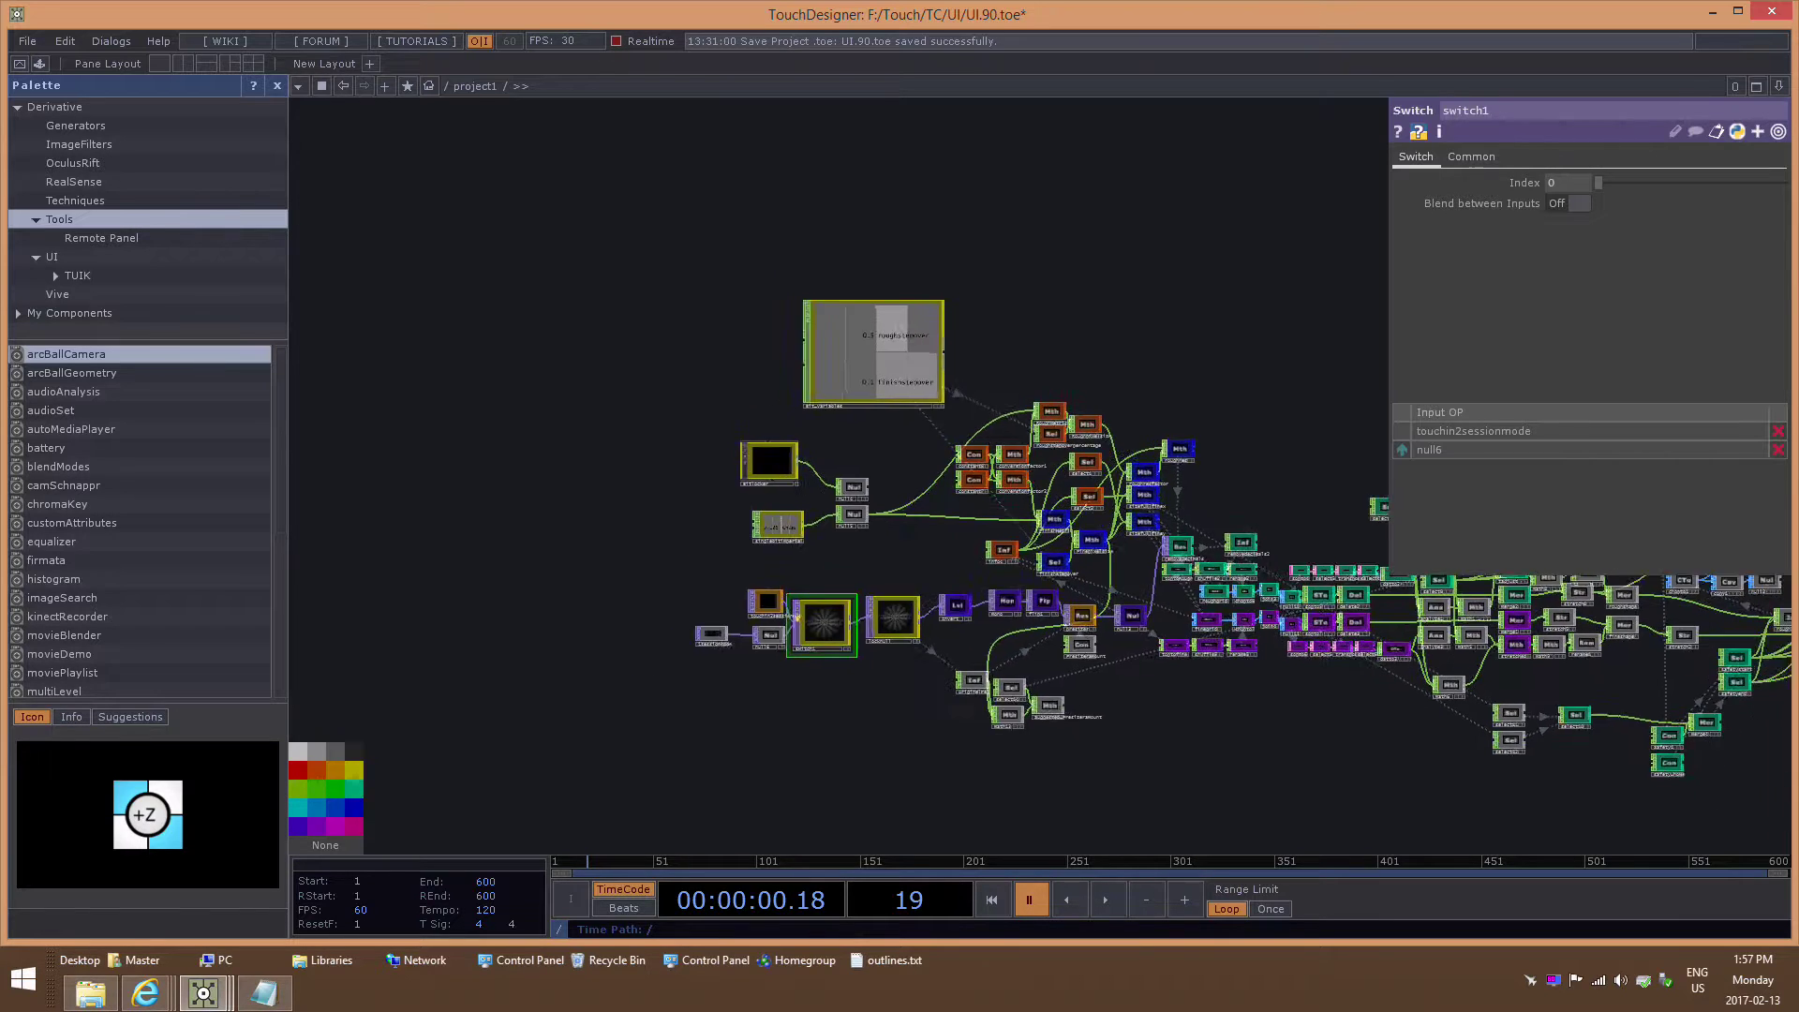
{"action": "left_click_drag", "start_coordinate": [1229, 442], "coordinate": [1025, 502]}
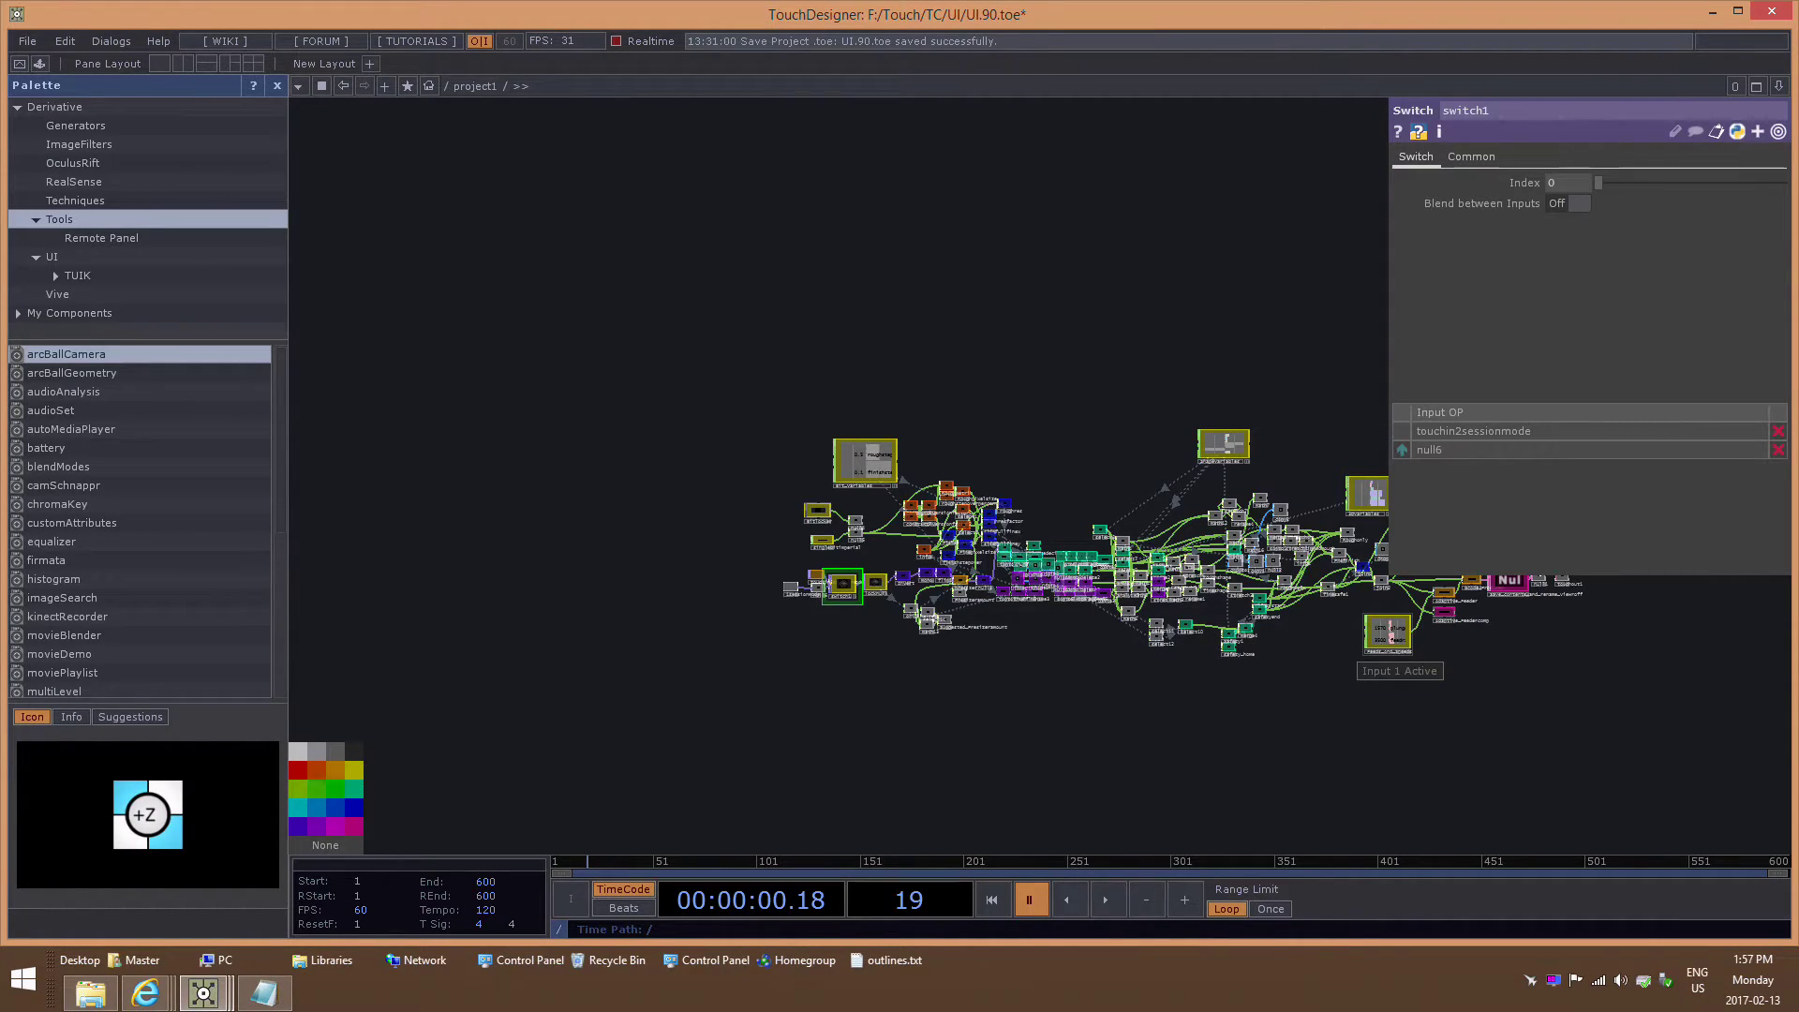
{"action": "left_click_drag", "start_coordinate": [1031, 694], "coordinate": [1108, 635]}
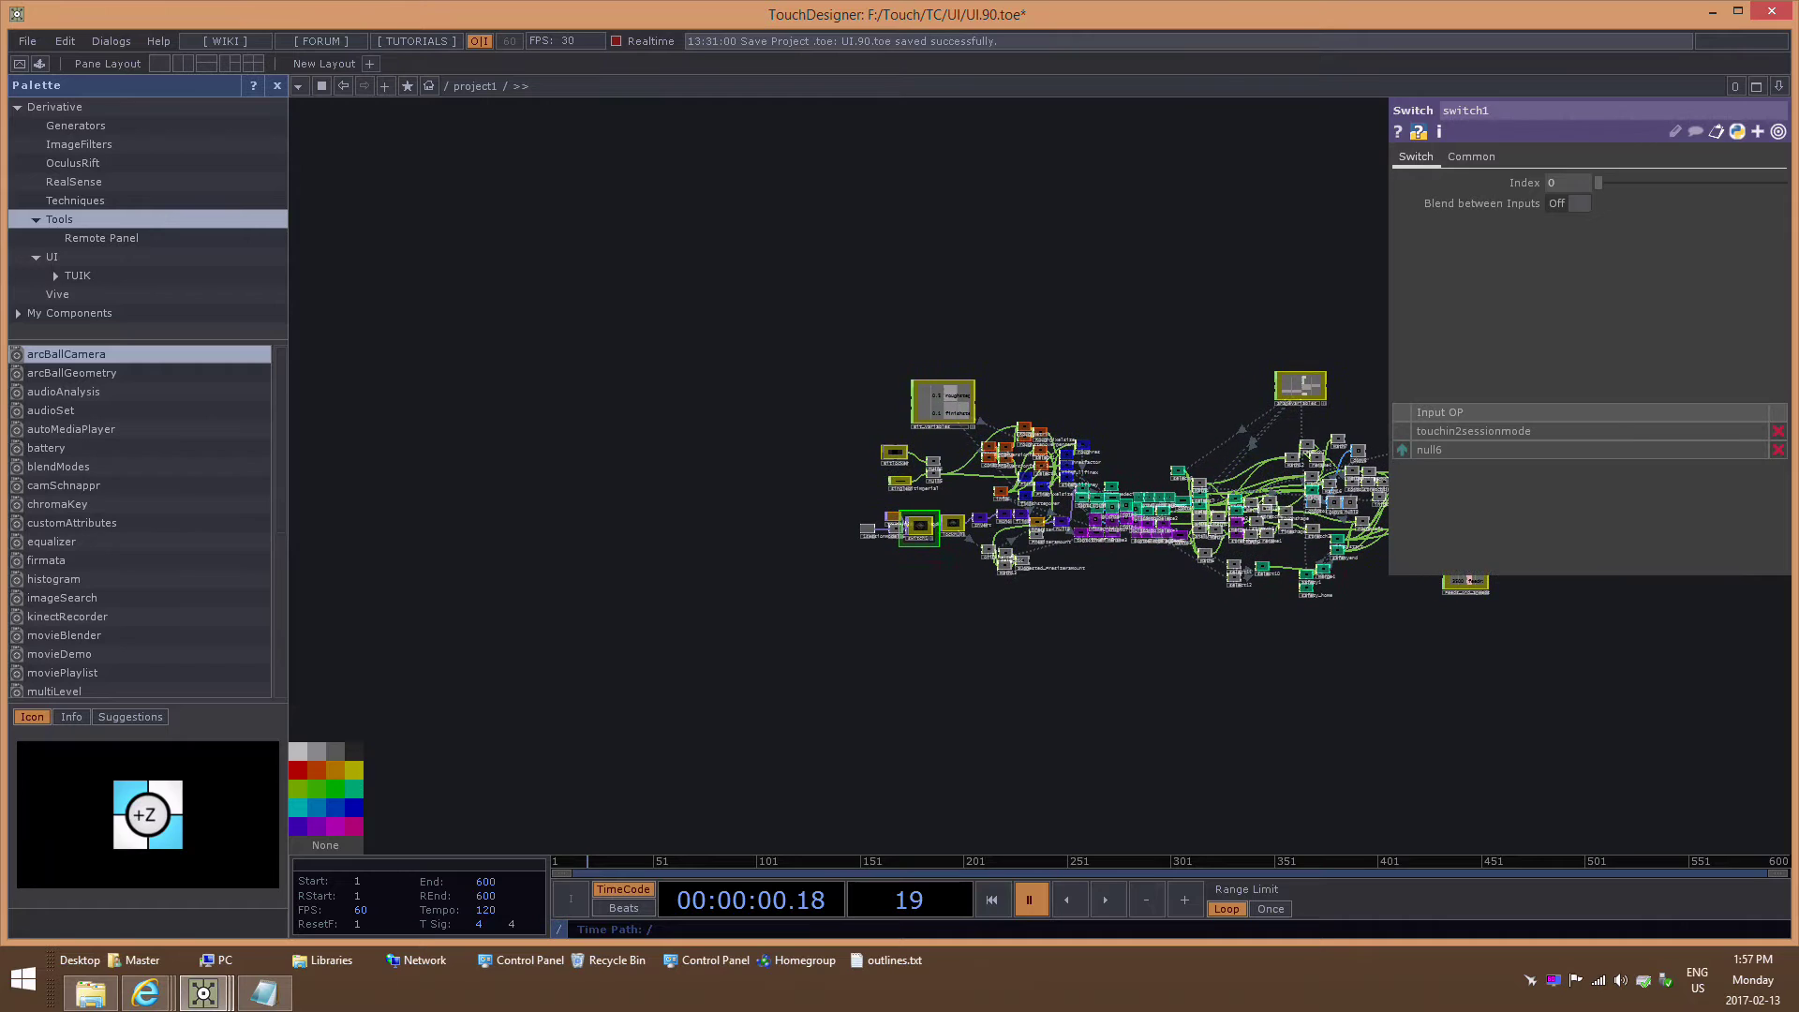
Reposition touchin2sessionmode farther up and away from switch1, and shift null6 closer to 1sessionmode.
{"action": "scroll", "coordinate": [997, 476], "scroll_direction": "up", "scroll_amount": 4}
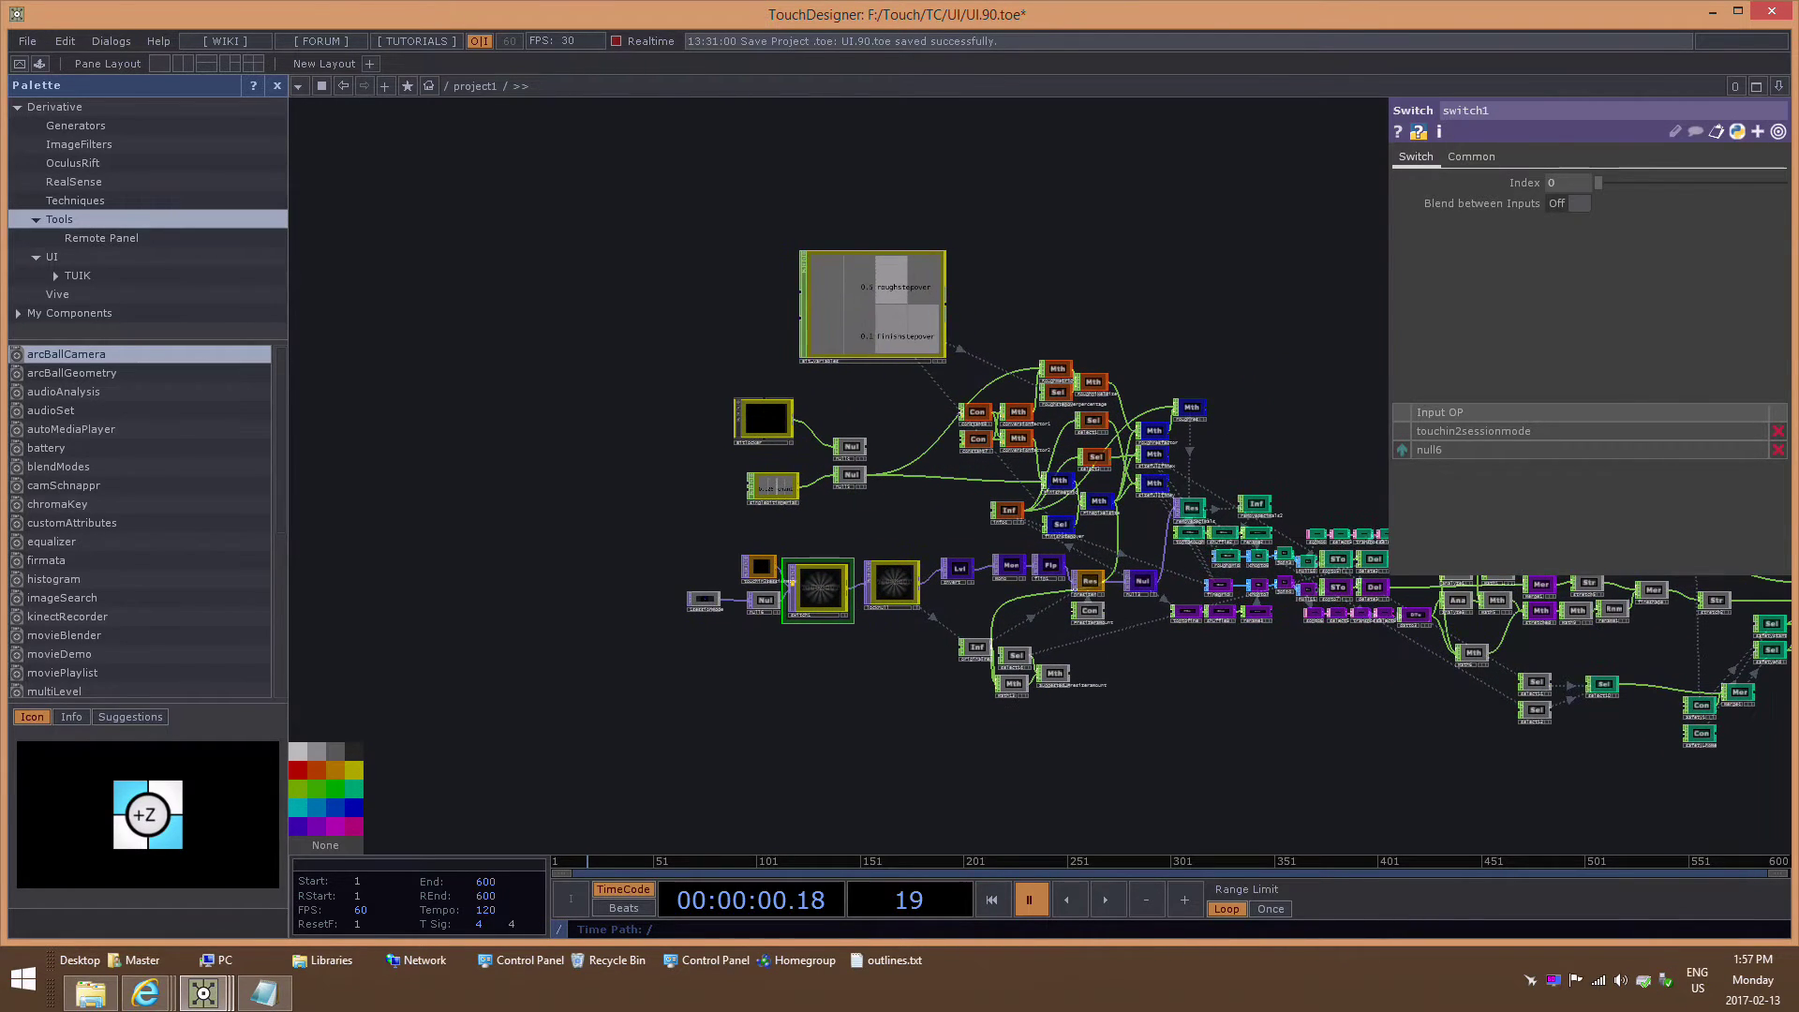
{"action": "left_click_drag", "start_coordinate": [998, 476], "coordinate": [1084, 422]}
{"action": "scroll", "coordinate": [928, 615], "scroll_direction": "up", "scroll_amount": 5}
{"action": "mouse_move", "coordinate": [203, 992]}
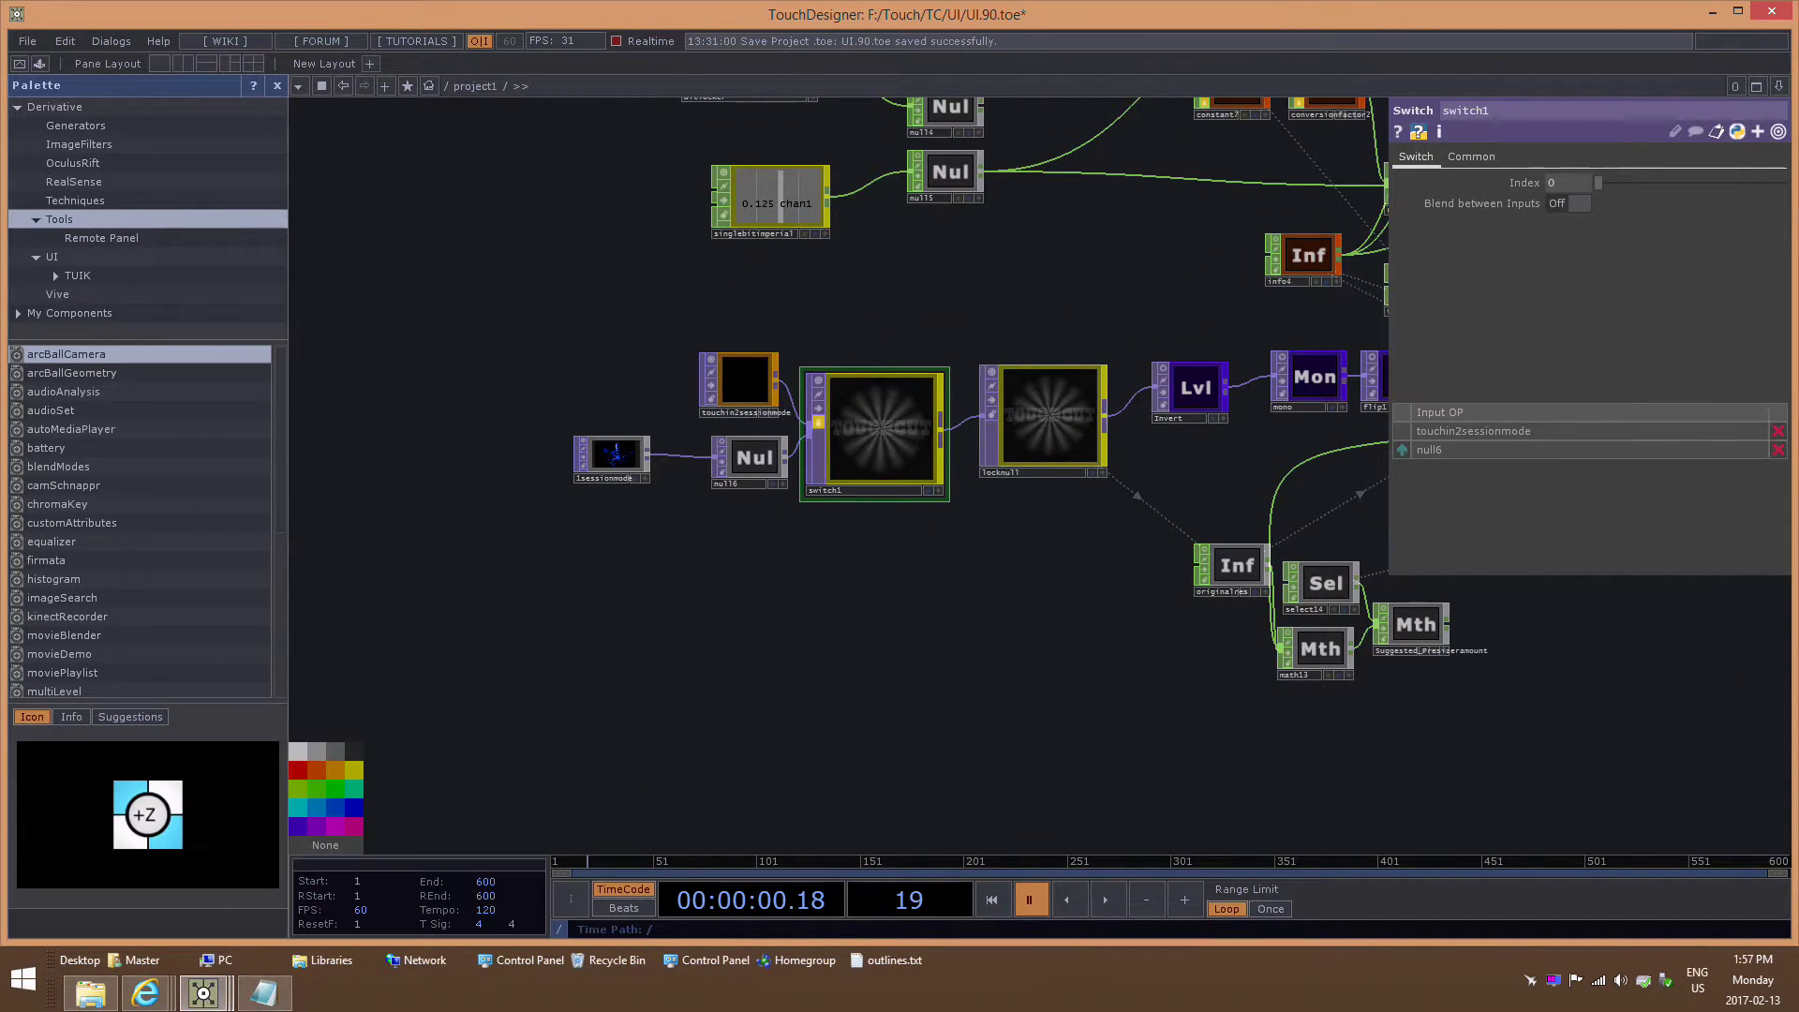
{"action": "scroll", "coordinate": [614, 370], "scroll_direction": "up", "scroll_amount": 4}
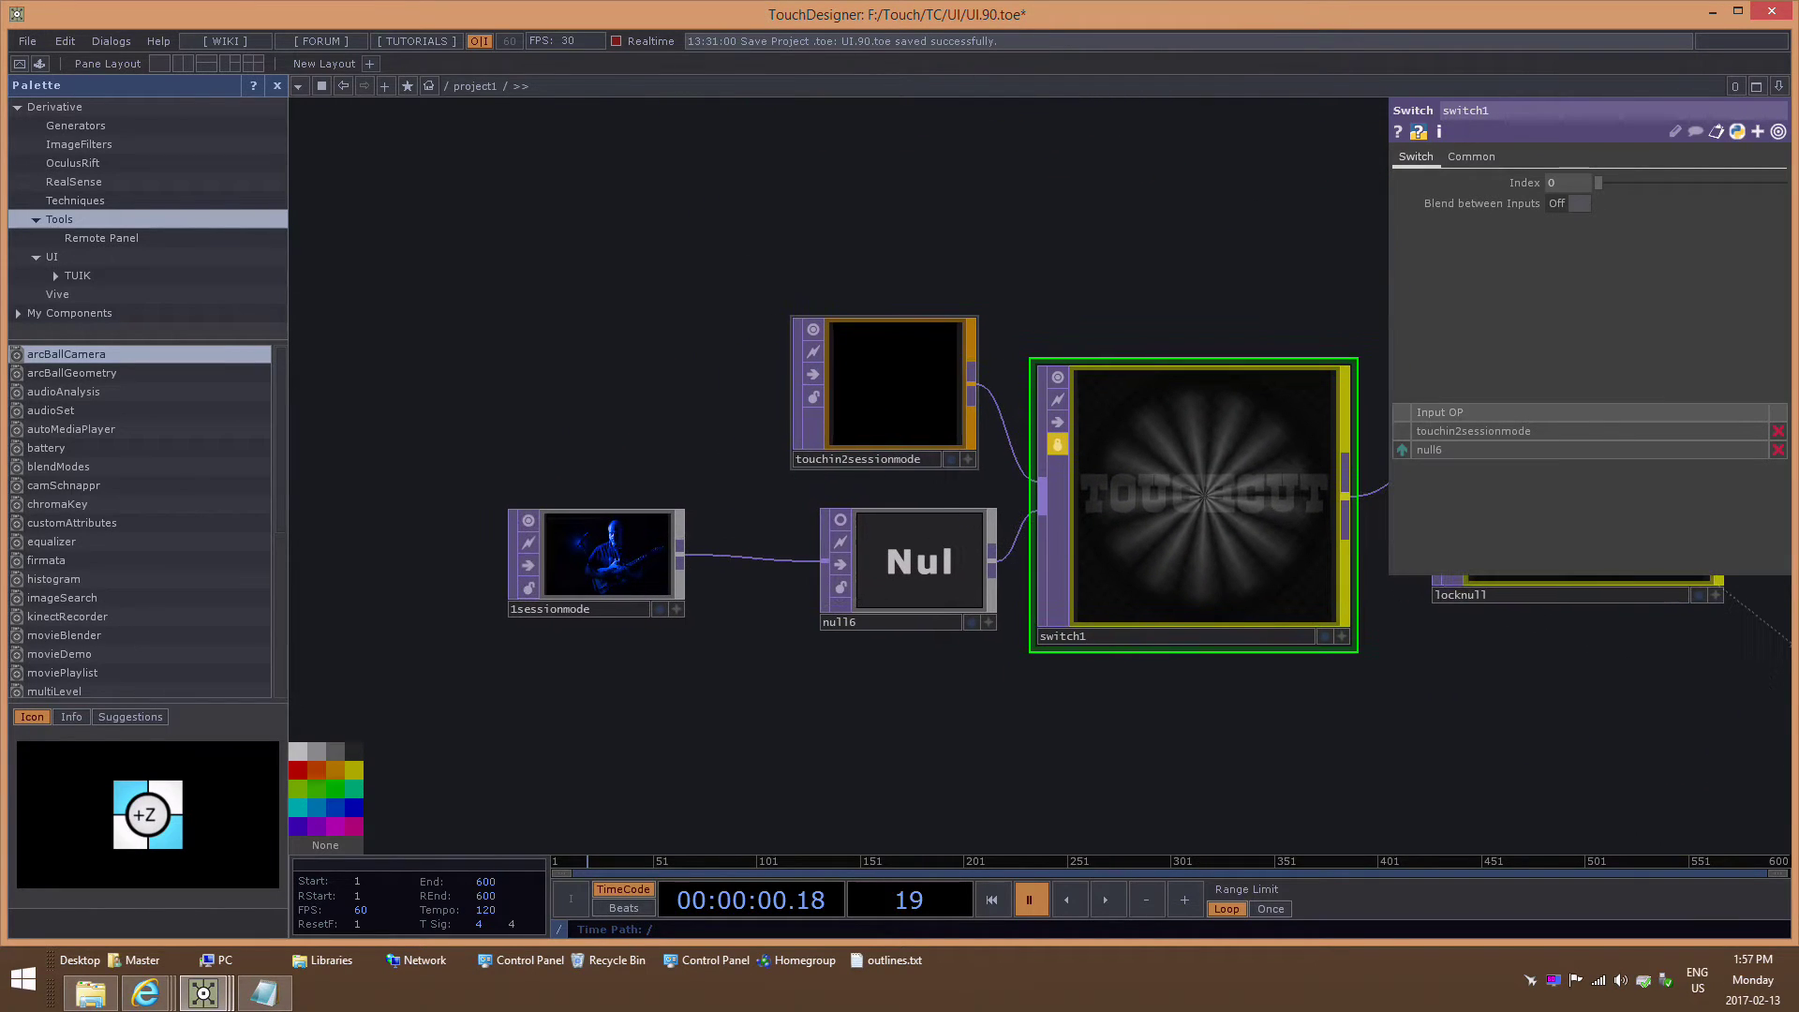
{"action": "left_click_drag", "start_coordinate": [778, 384], "coordinate": [787, 310]}
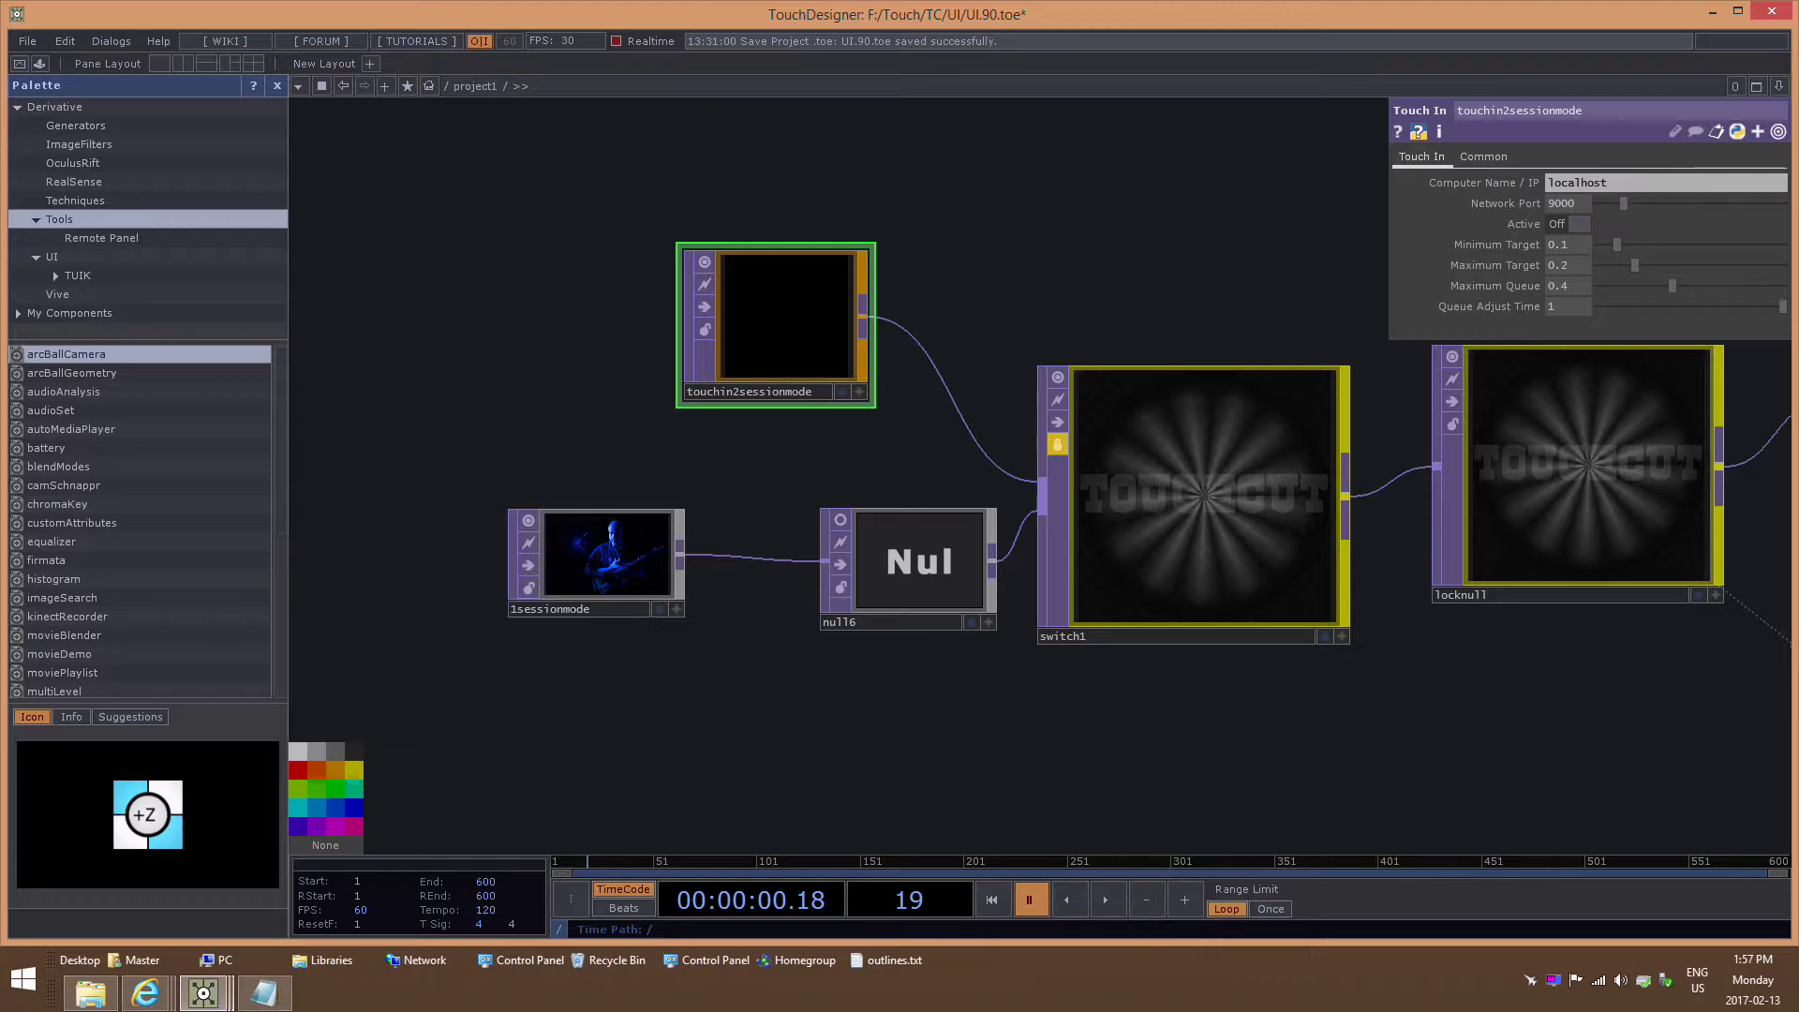
{"action": "left_click", "coordinate": [605, 555]}
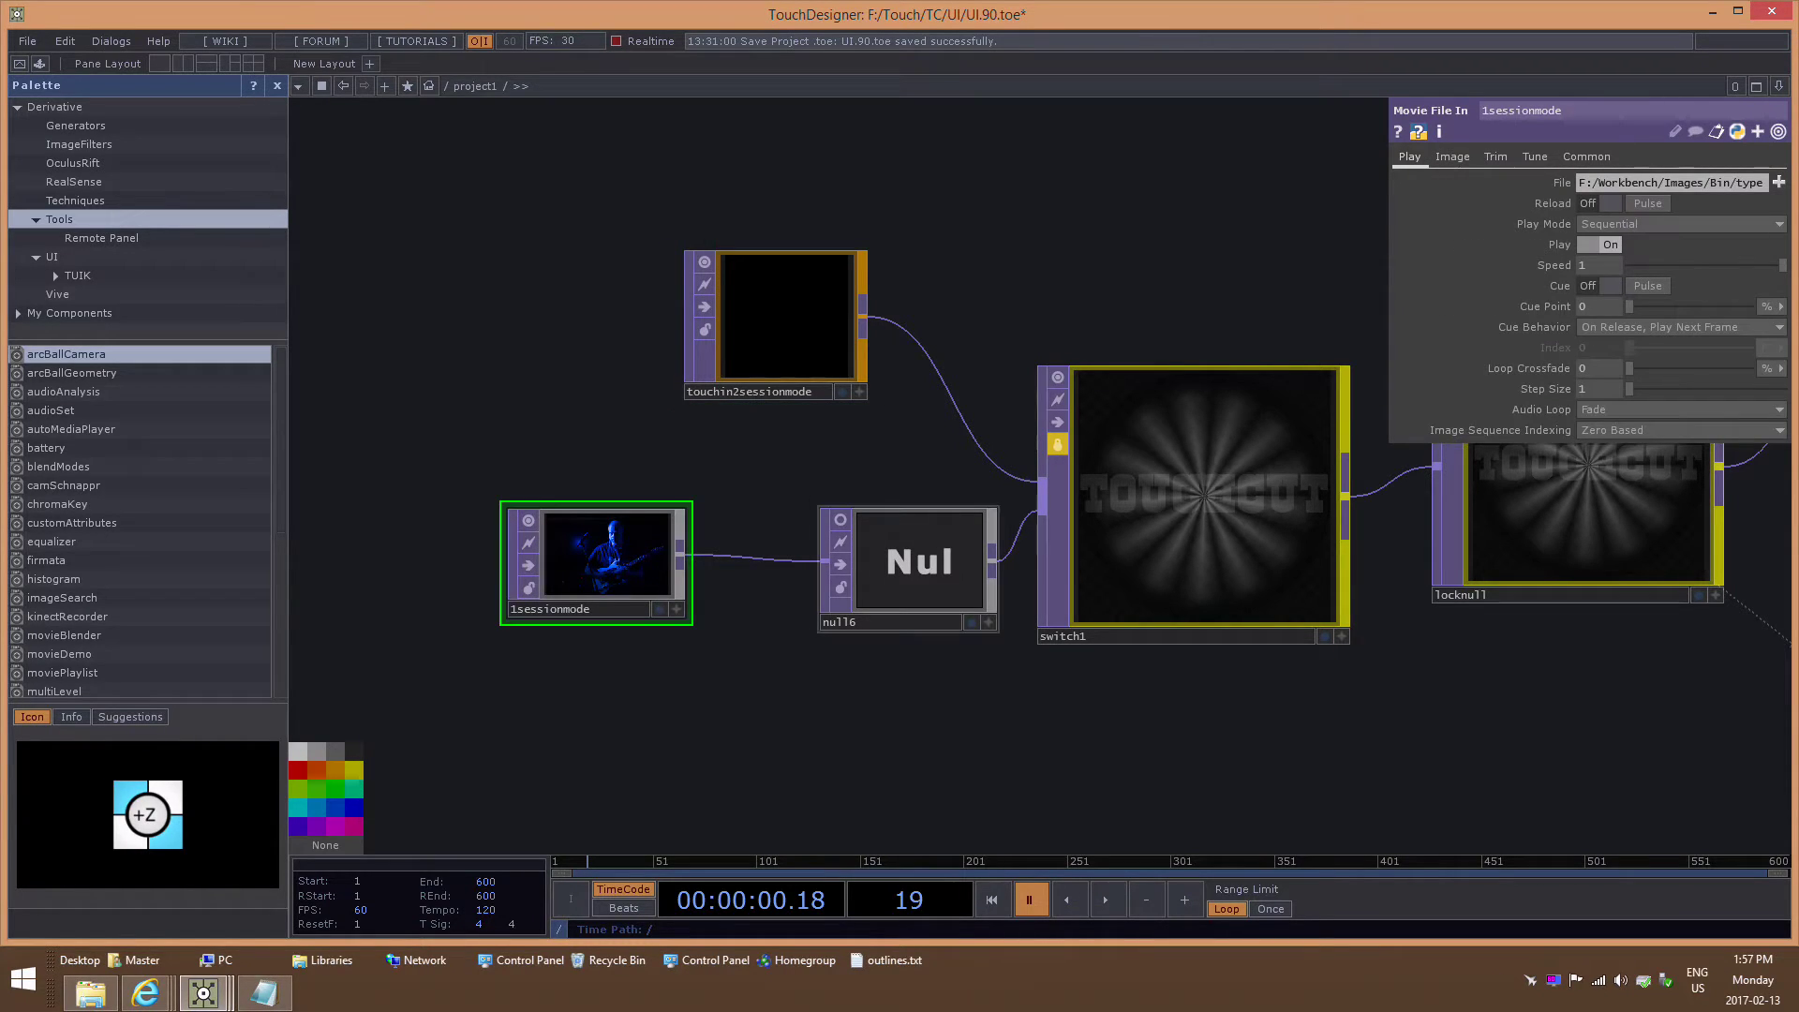
{"action": "left_click_drag", "start_coordinate": [909, 561], "coordinate": [842, 561]}
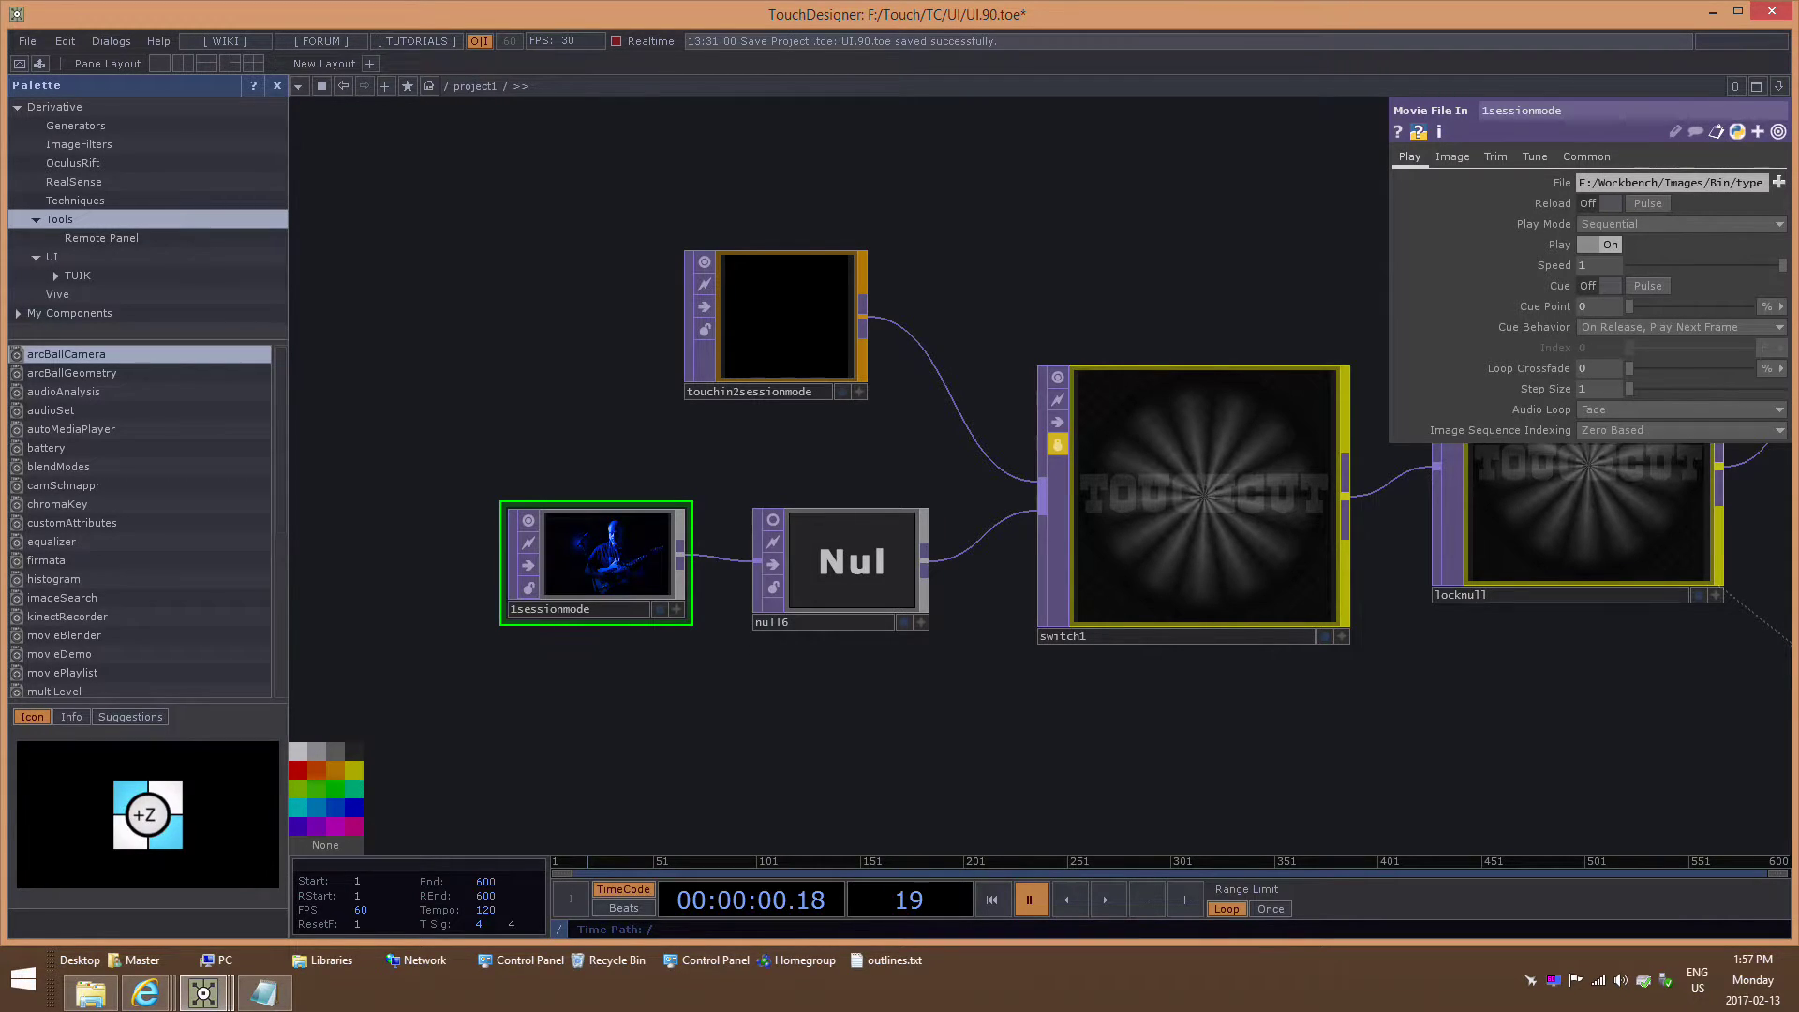
Examine the G-code lines in the null1 node beside touchout1 at the output end of the network.
{"action": "scroll", "coordinate": [827, 718], "scroll_direction": "down", "scroll_amount": 5}
{"action": "left_click_drag", "start_coordinate": [827, 718], "coordinate": [683, 696]}
{"action": "scroll", "coordinate": [679, 693], "scroll_direction": "down", "scroll_amount": 10}
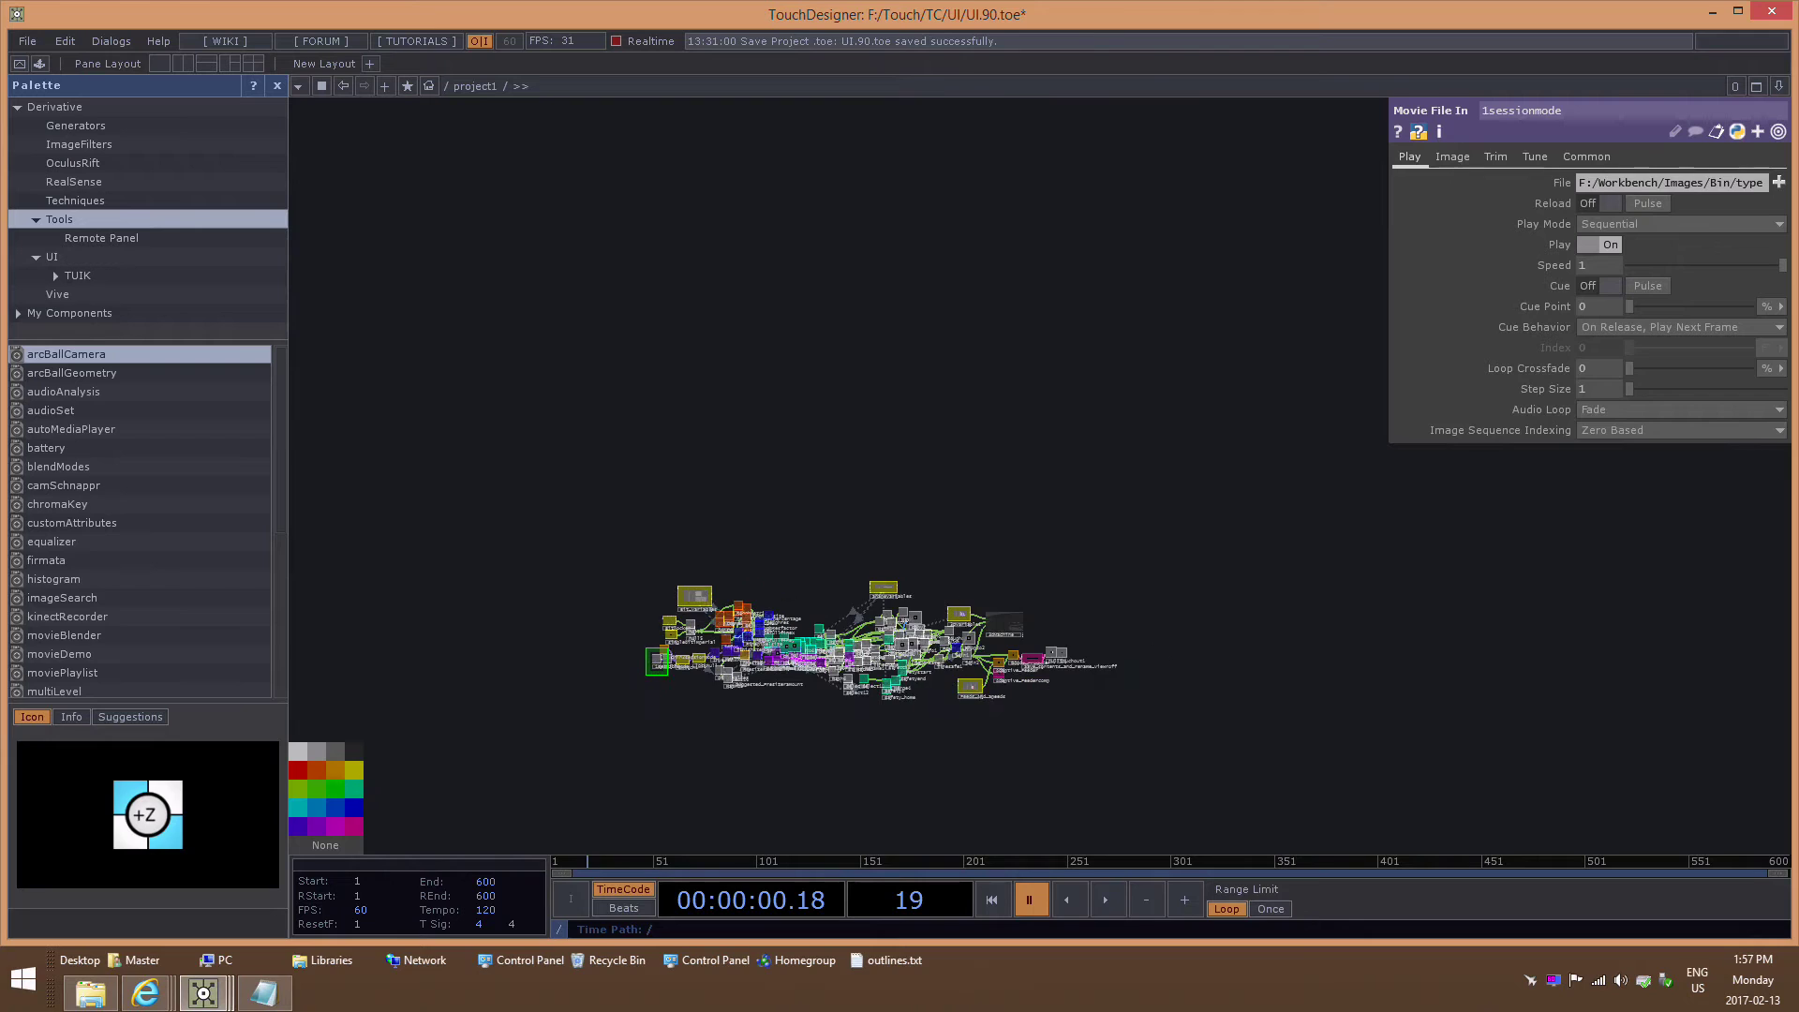
{"action": "scroll", "coordinate": [1078, 674], "scroll_direction": "up", "scroll_amount": 7}
{"action": "scroll", "coordinate": [879, 634], "scroll_direction": "up", "scroll_amount": 8}
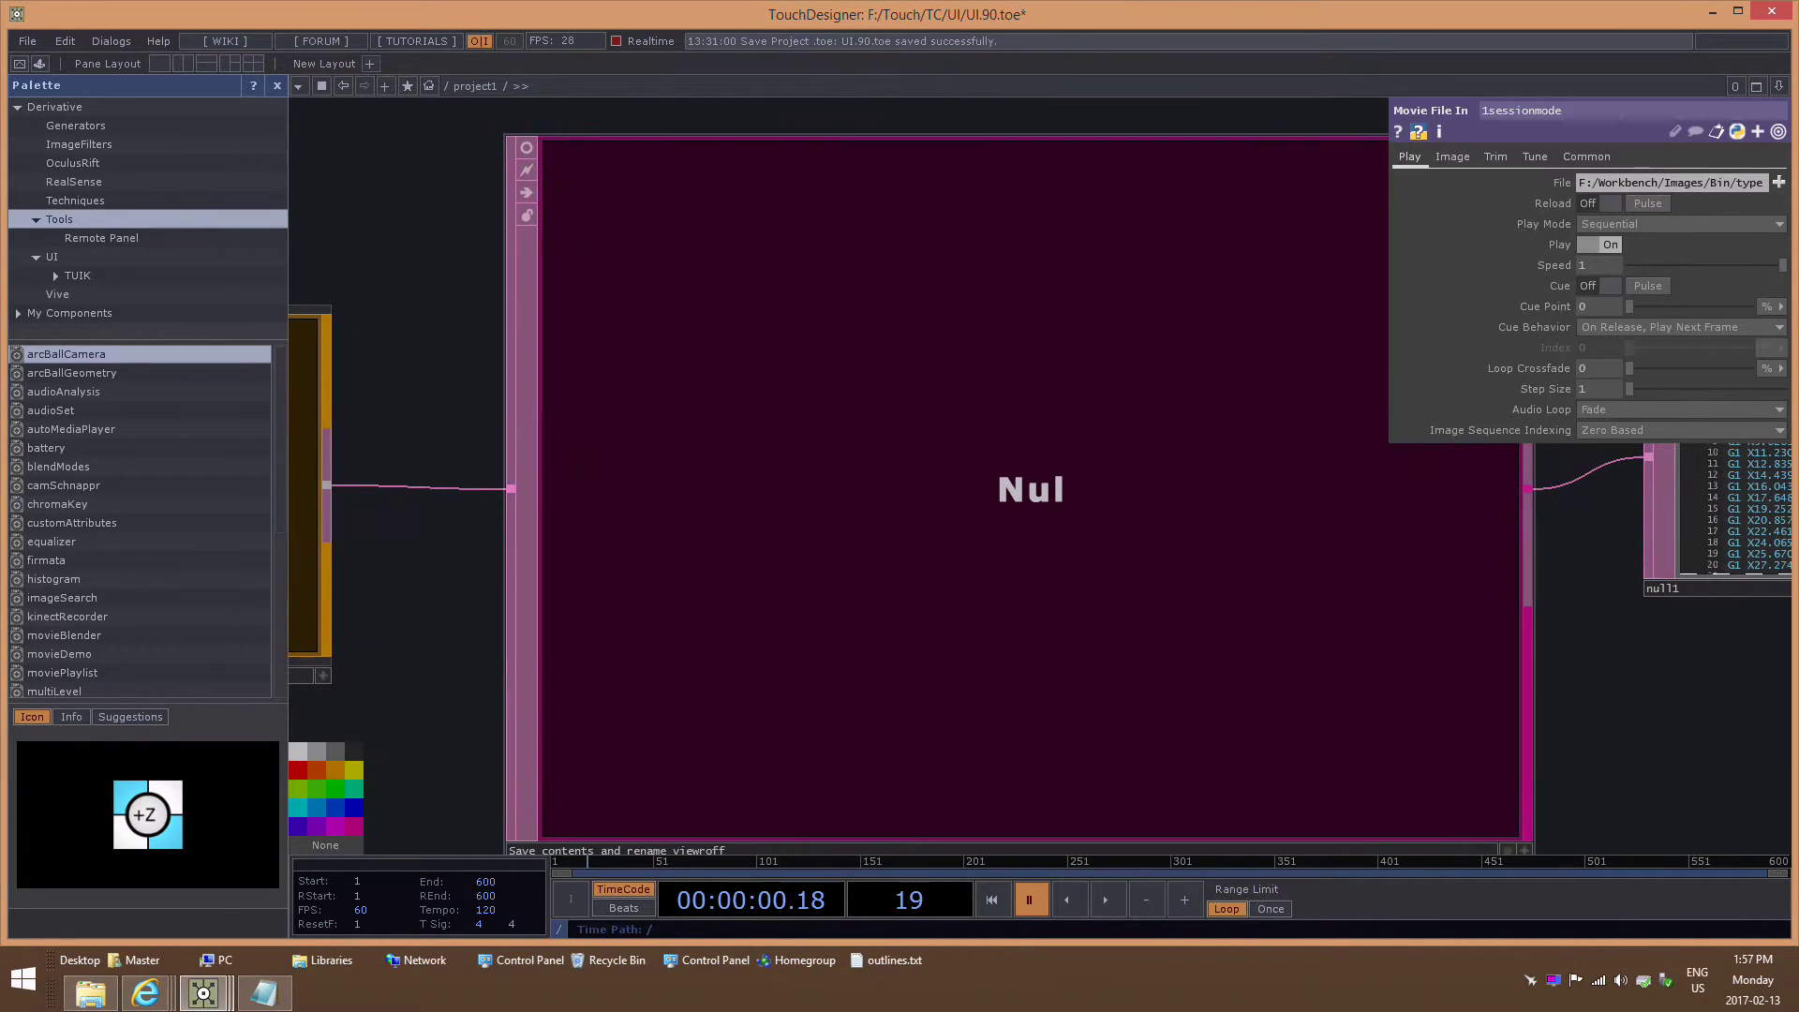
{"action": "left_click", "coordinate": [940, 624]}
{"action": "scroll", "coordinate": [941, 624], "scroll_direction": "down", "scroll_amount": 2}
{"action": "scroll", "coordinate": [922, 656], "scroll_direction": "down", "scroll_amount": 1}
{"action": "left_click_drag", "start_coordinate": [1748, 539], "coordinate": [1451, 525]}
{"action": "scroll", "coordinate": [1450, 525], "scroll_direction": "up", "scroll_amount": 8}
{"action": "left_click", "coordinate": [760, 412]}
{"action": "scroll", "coordinate": [761, 412], "scroll_direction": "down", "scroll_amount": 4}
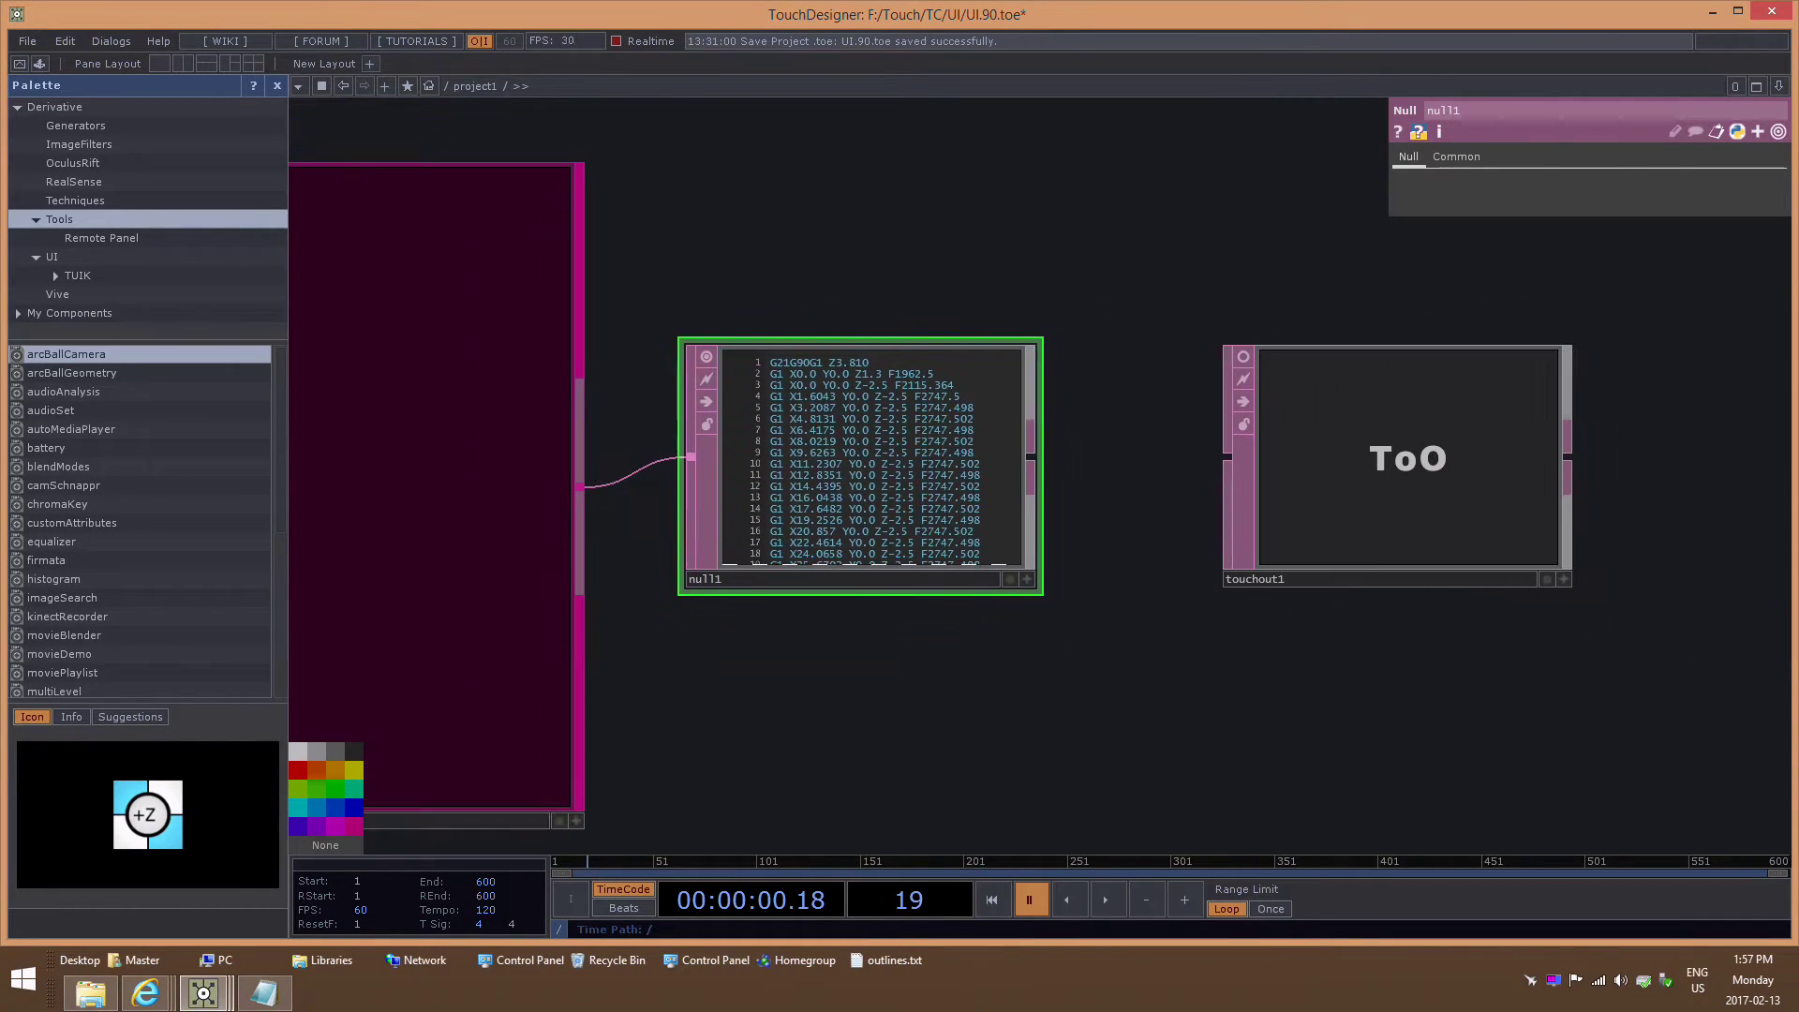
{"action": "scroll", "coordinate": [833, 497], "scroll_direction": "up", "scroll_amount": 4}
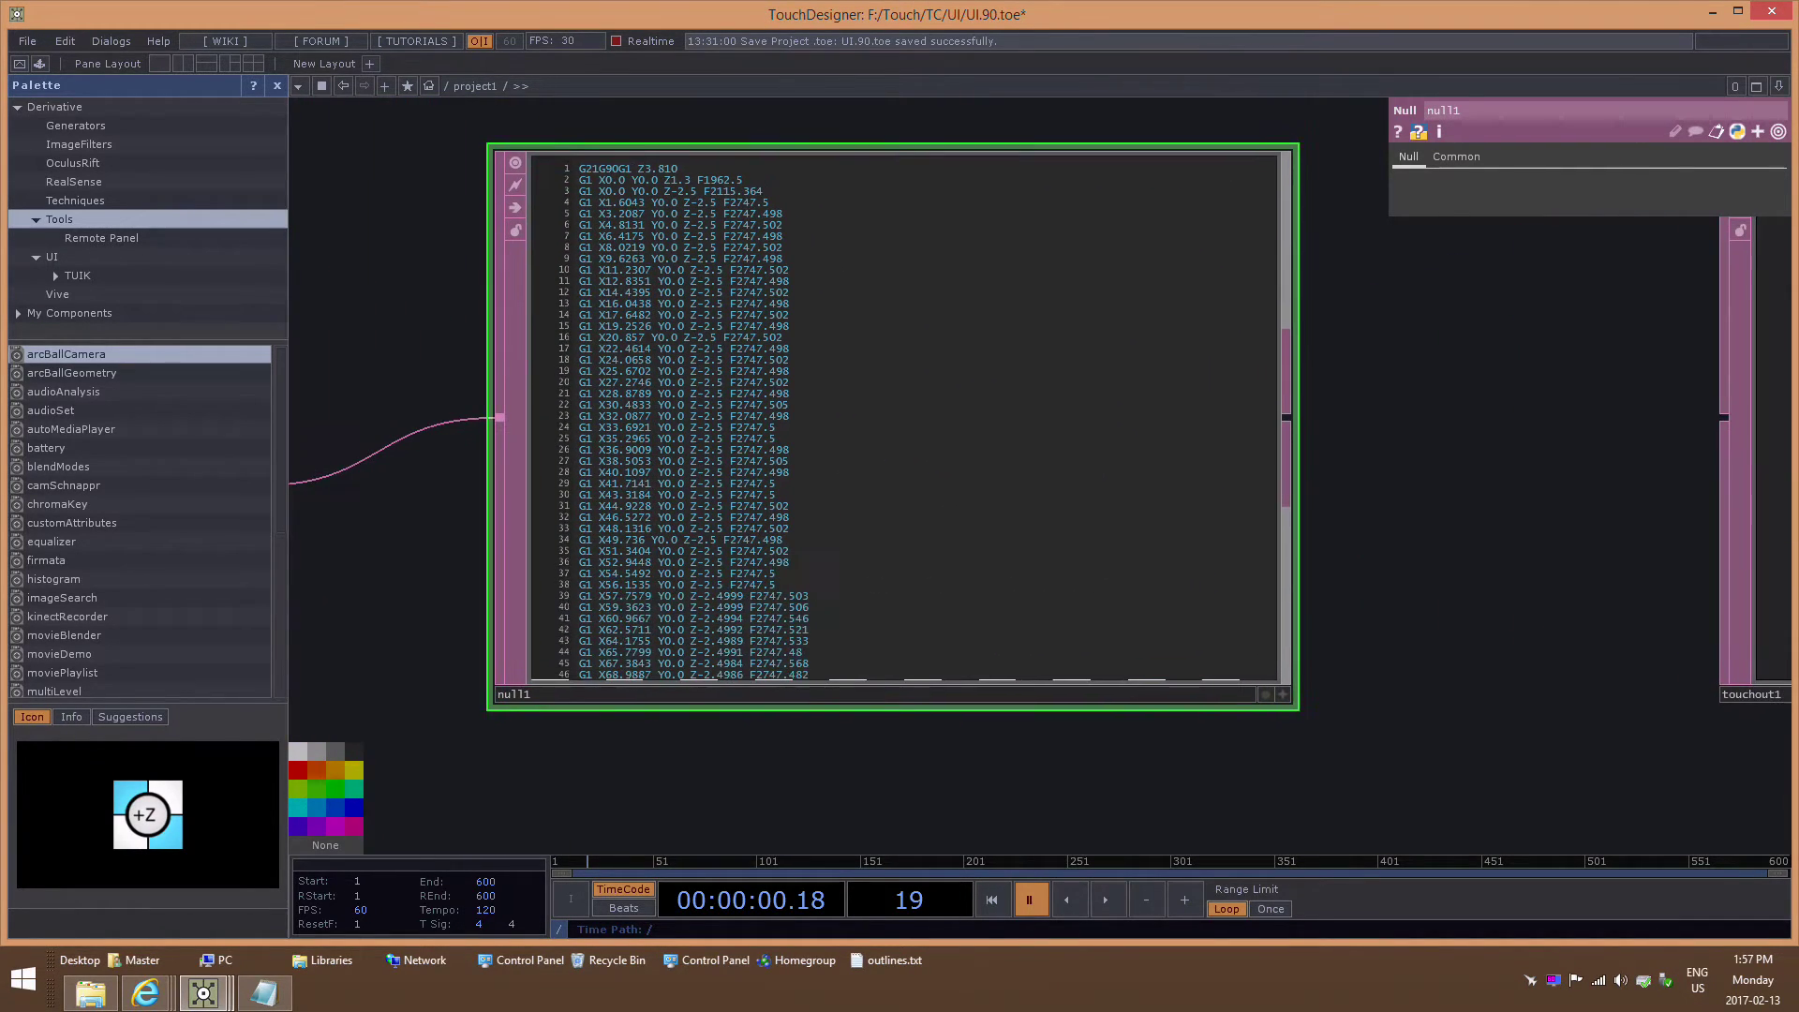
{"action": "scroll", "coordinate": [834, 499], "scroll_direction": "down", "scroll_amount": 5}
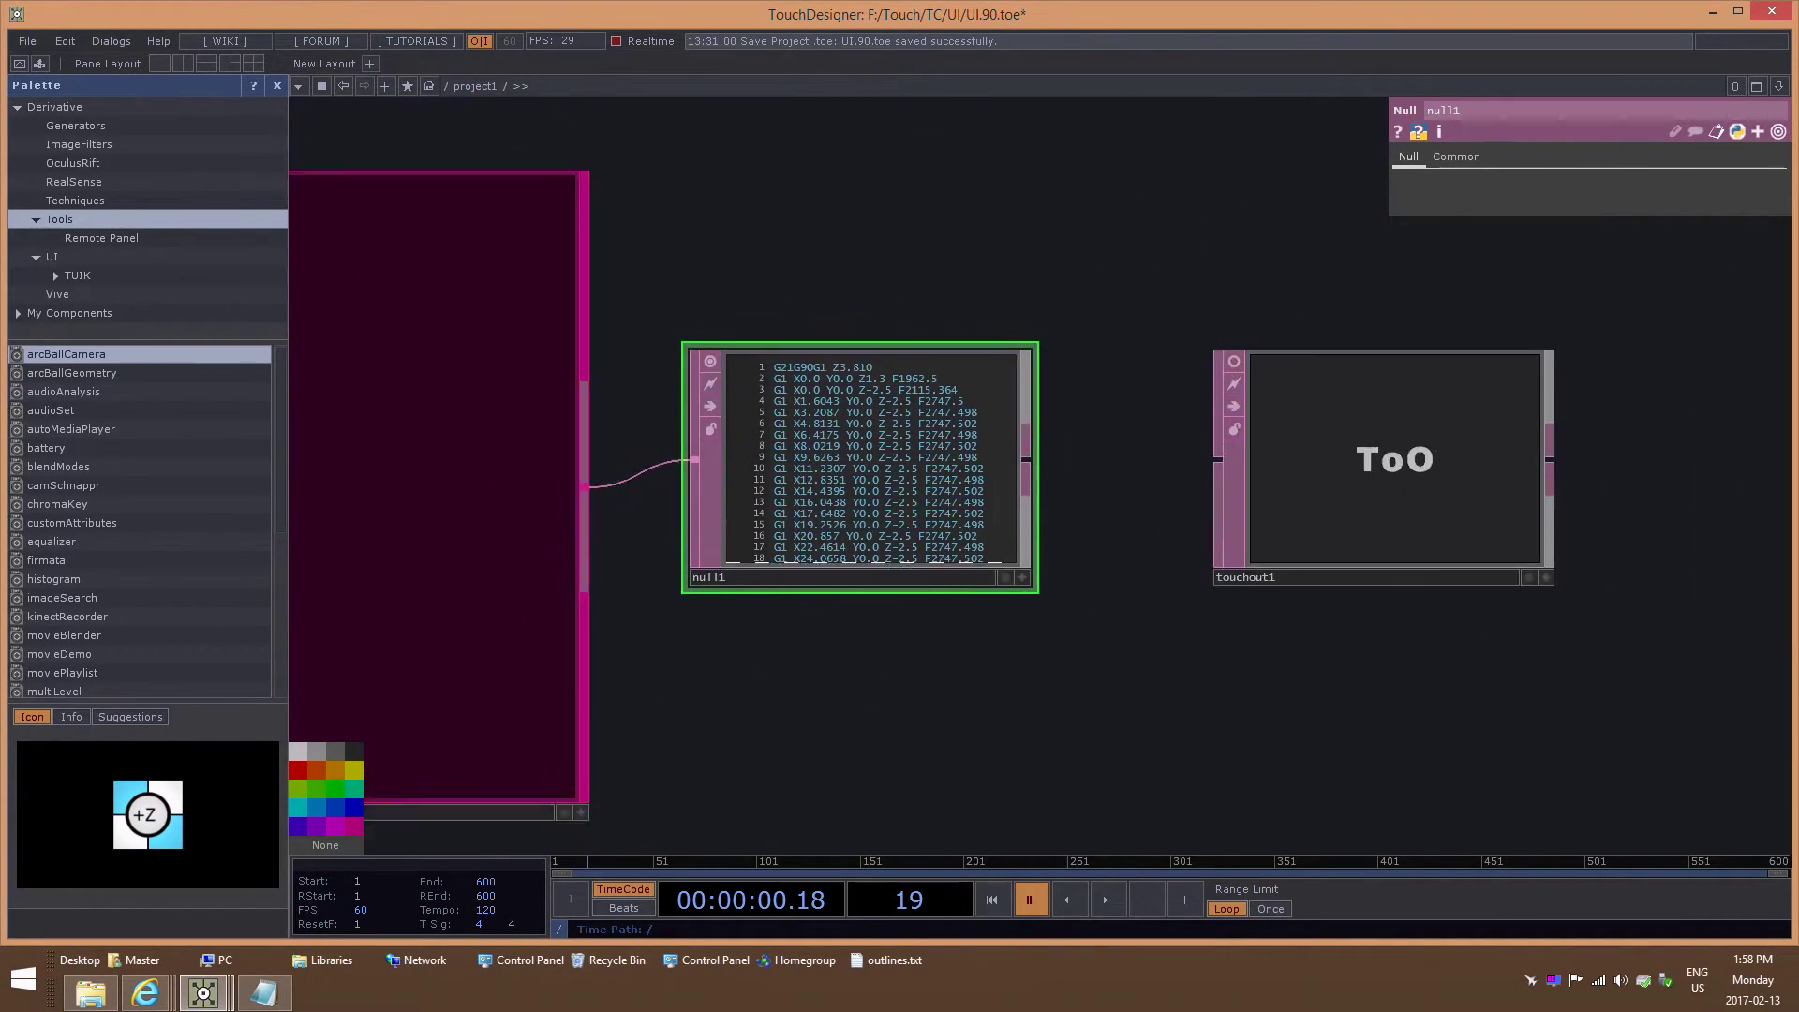
Trace the network back from the G-code output to the 1sessionmode and touchin2sessionmode image inputs.
{"action": "scroll", "coordinate": [834, 500], "scroll_direction": "down", "scroll_amount": 6}
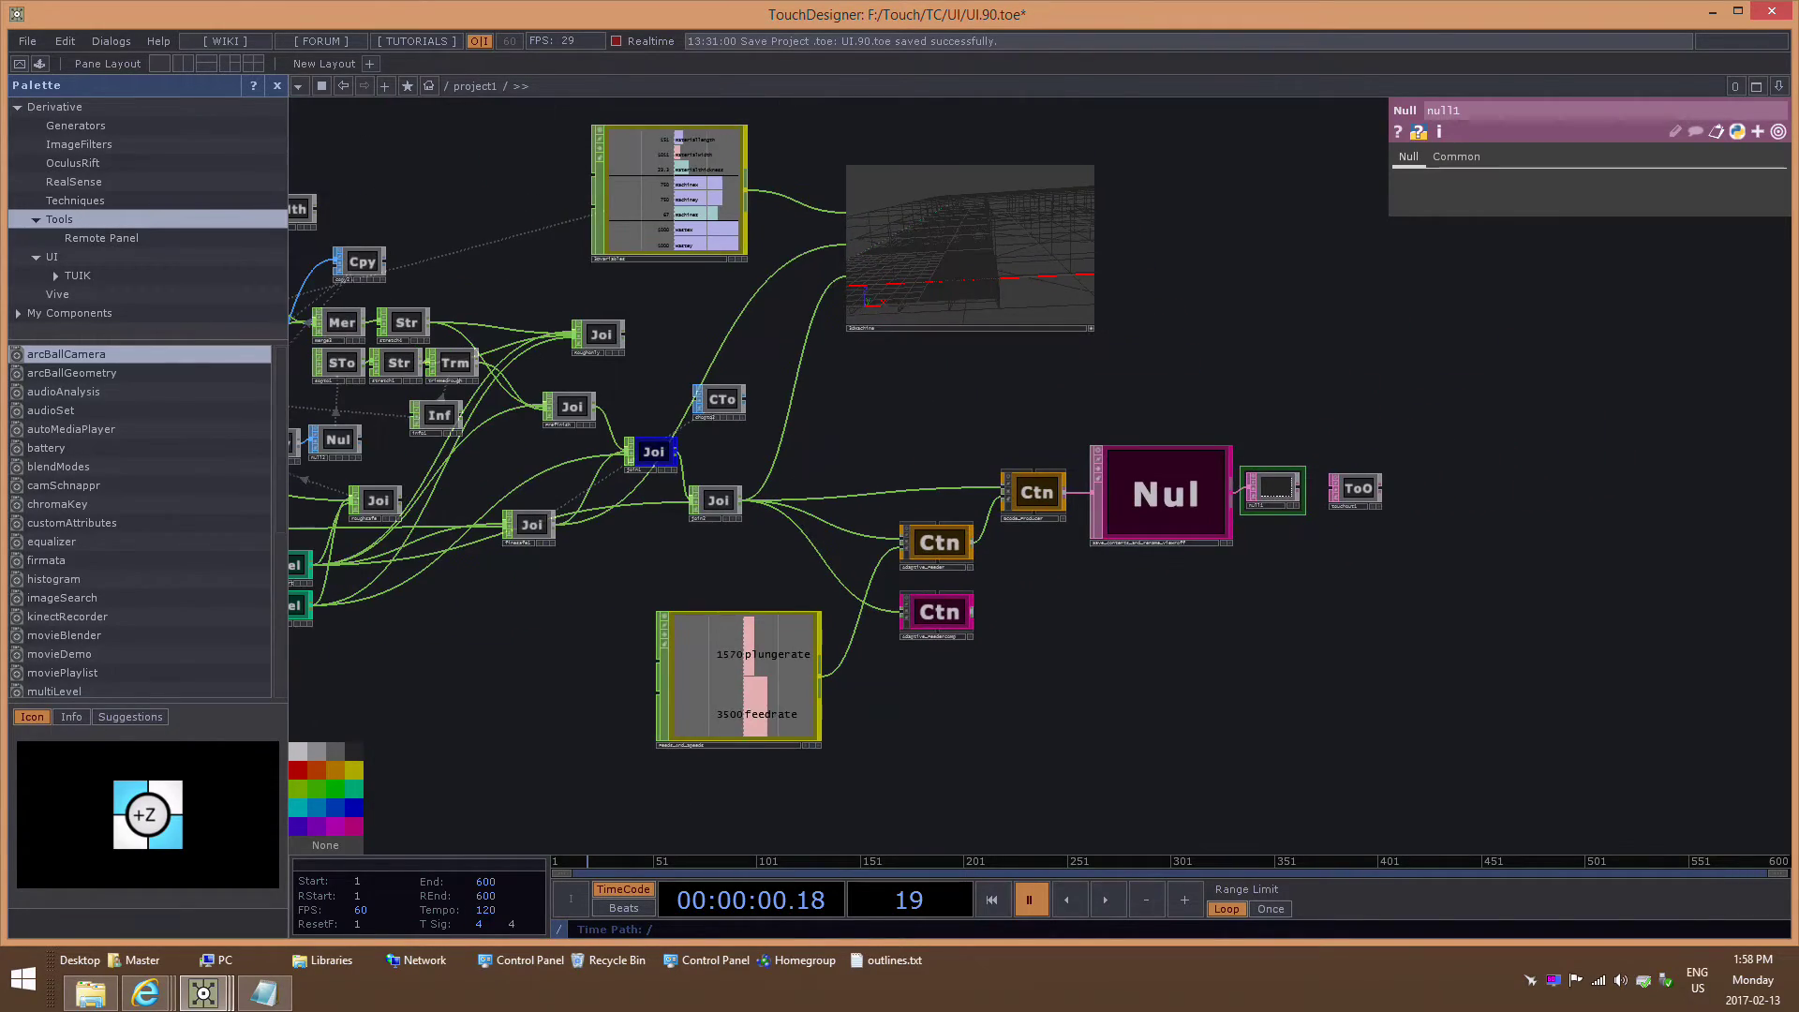
{"action": "scroll", "coordinate": [1210, 461], "scroll_direction": "down", "scroll_amount": 4}
{"action": "left_click_drag", "start_coordinate": [529, 379], "coordinate": [1079, 223]}
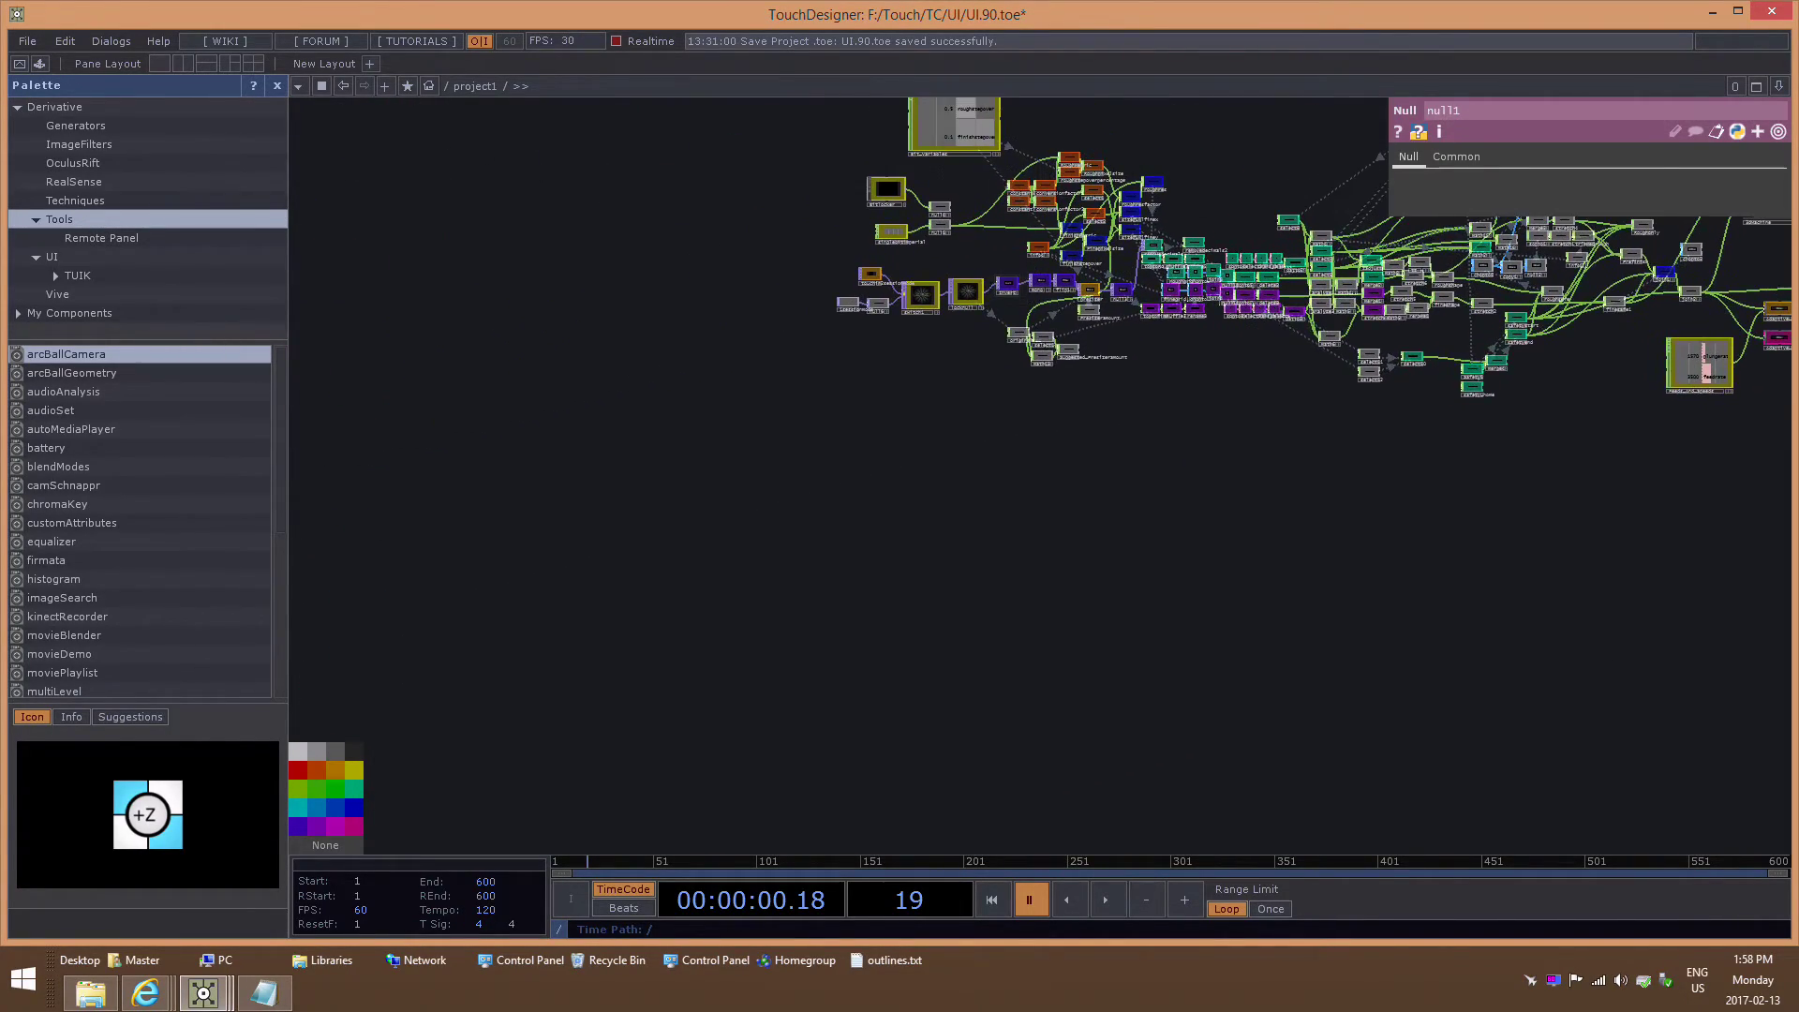
{"action": "scroll", "coordinate": [1079, 223], "scroll_direction": "up", "scroll_amount": 4}
{"action": "scroll", "coordinate": [1087, 225], "scroll_direction": "up", "scroll_amount": 1}
{"action": "left_click_drag", "start_coordinate": [772, 253], "coordinate": [1309, 181]}
{"action": "scroll", "coordinate": [1310, 180], "scroll_direction": "up", "scroll_amount": 1}
{"action": "scroll", "coordinate": [1157, 296], "scroll_direction": "up", "scroll_amount": 4}
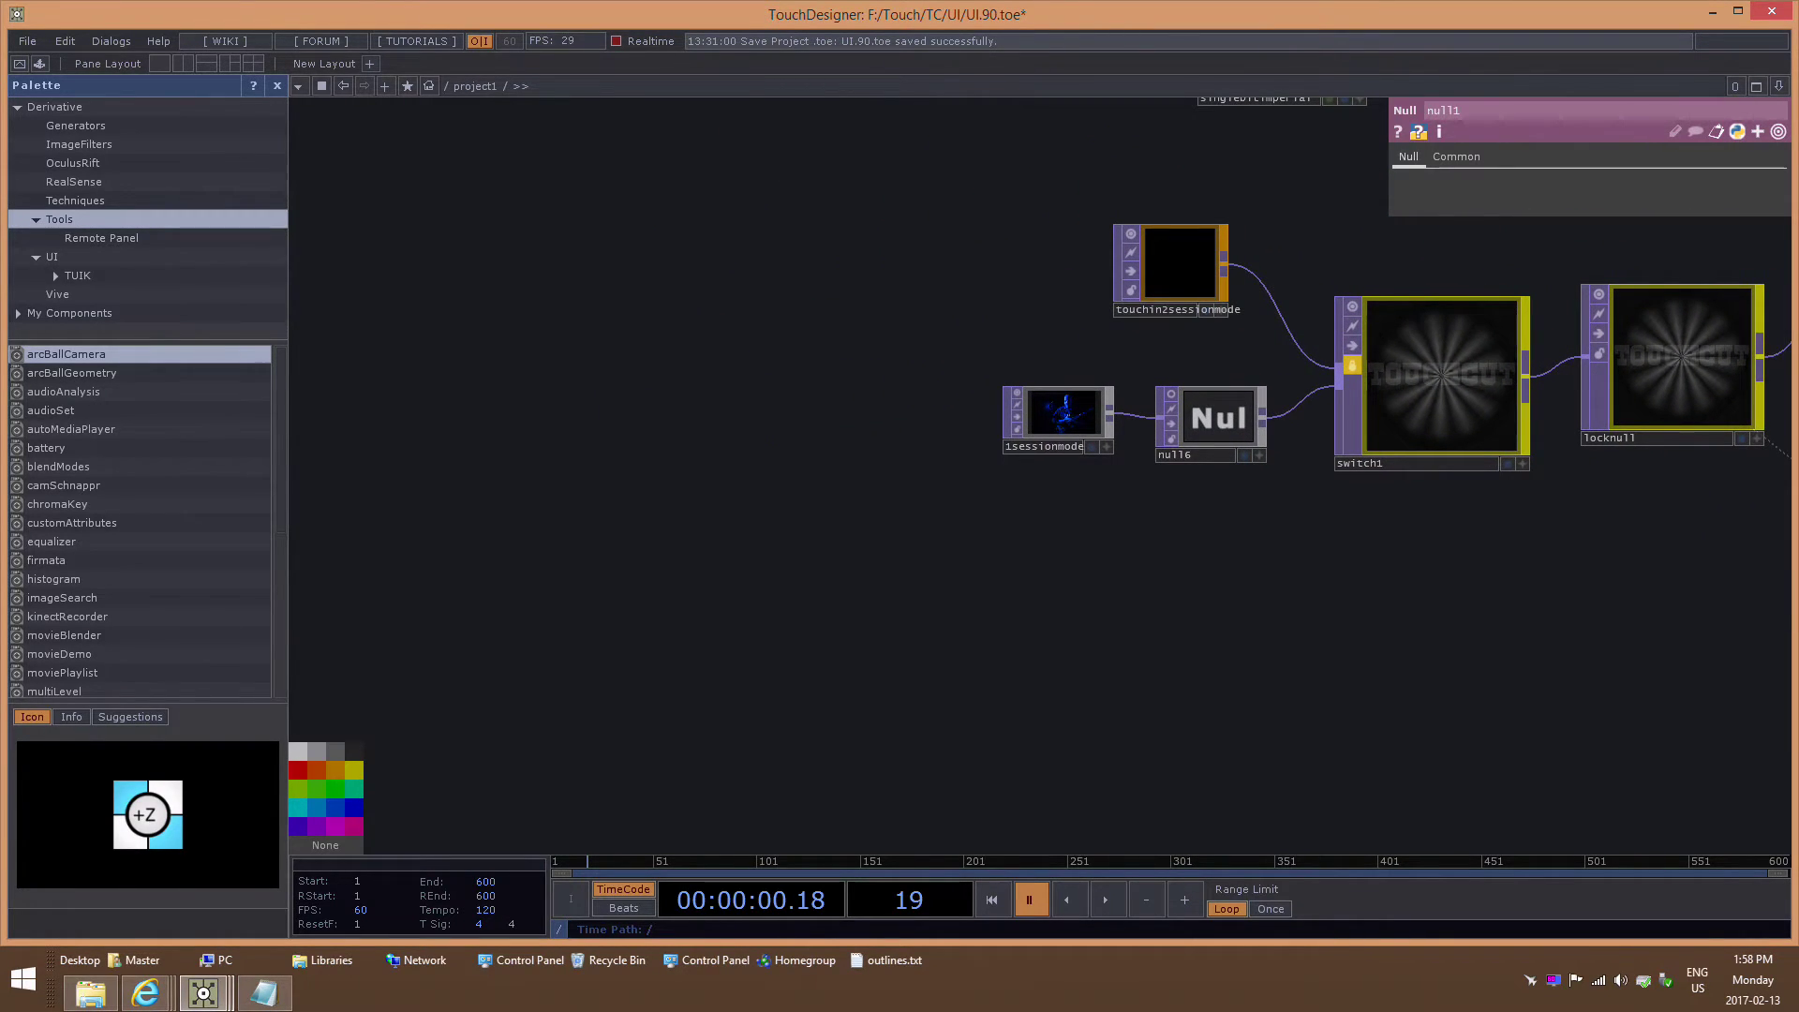
{"action": "key", "text": "alt+Tab"}
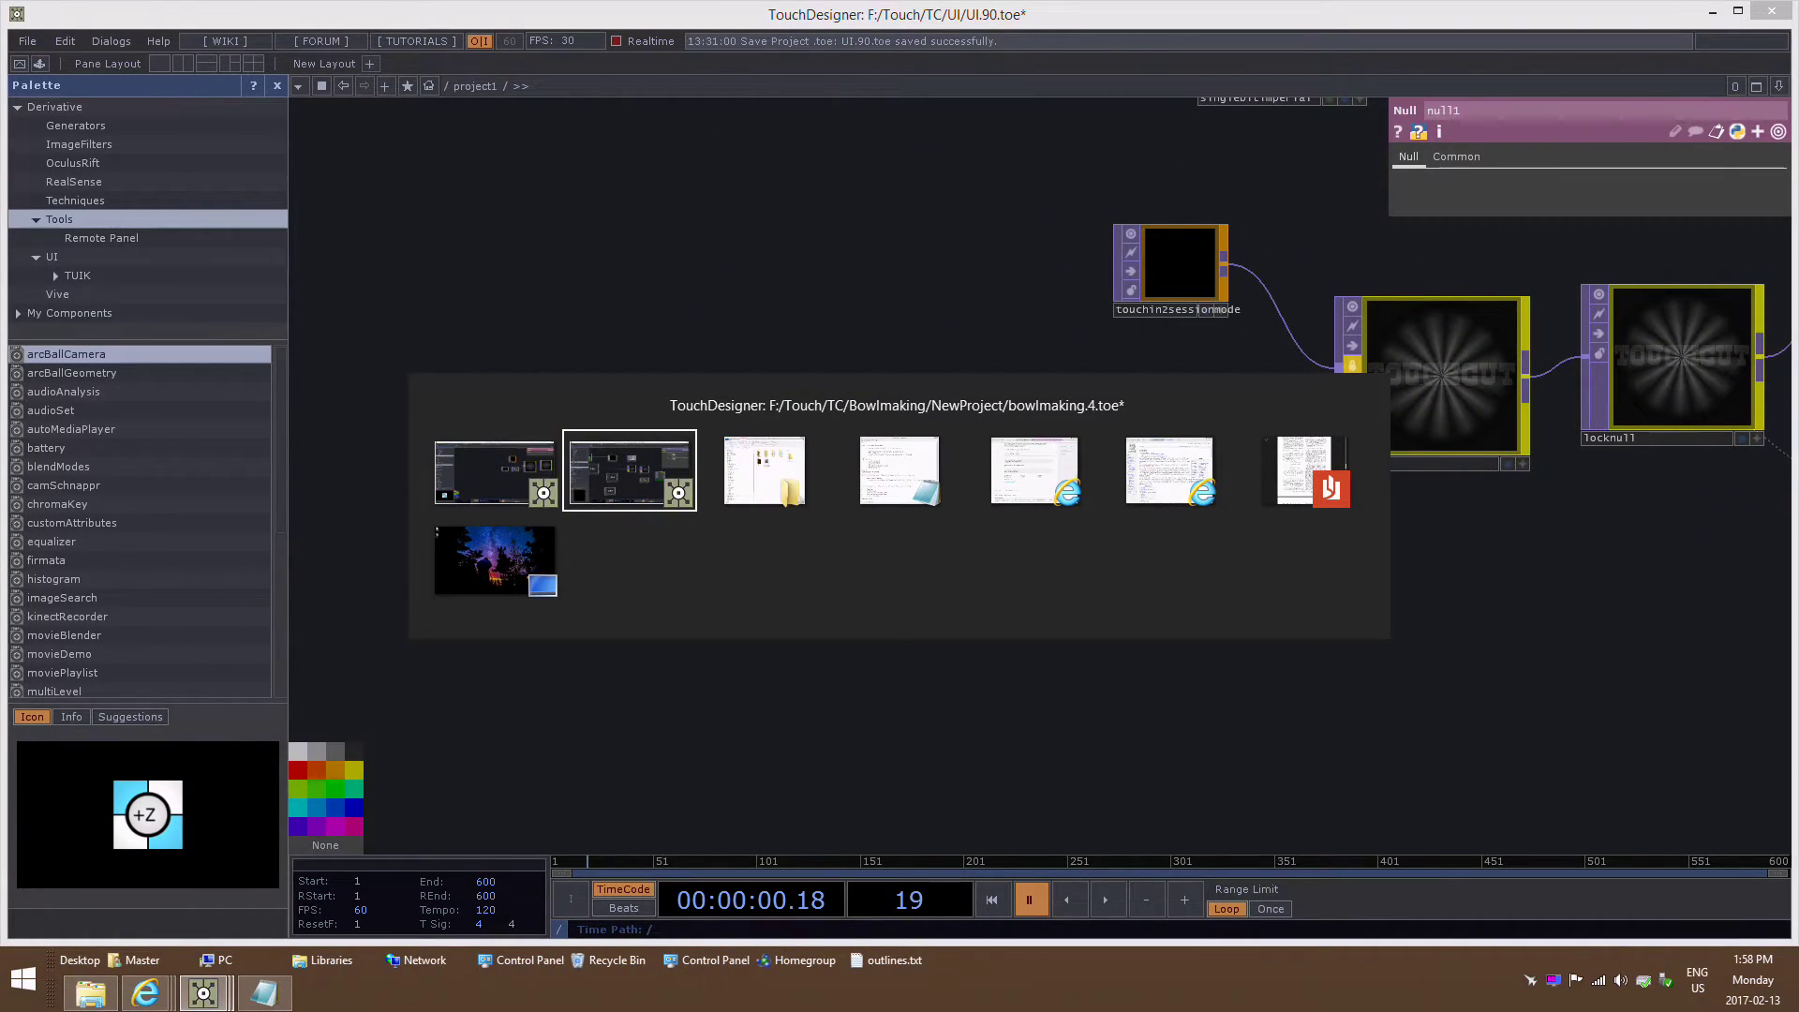
{"action": "key", "text": "alt+Tab"}
{"action": "key", "text": "alt+Tab"}
{"action": "key", "text": "alt+Tab"}
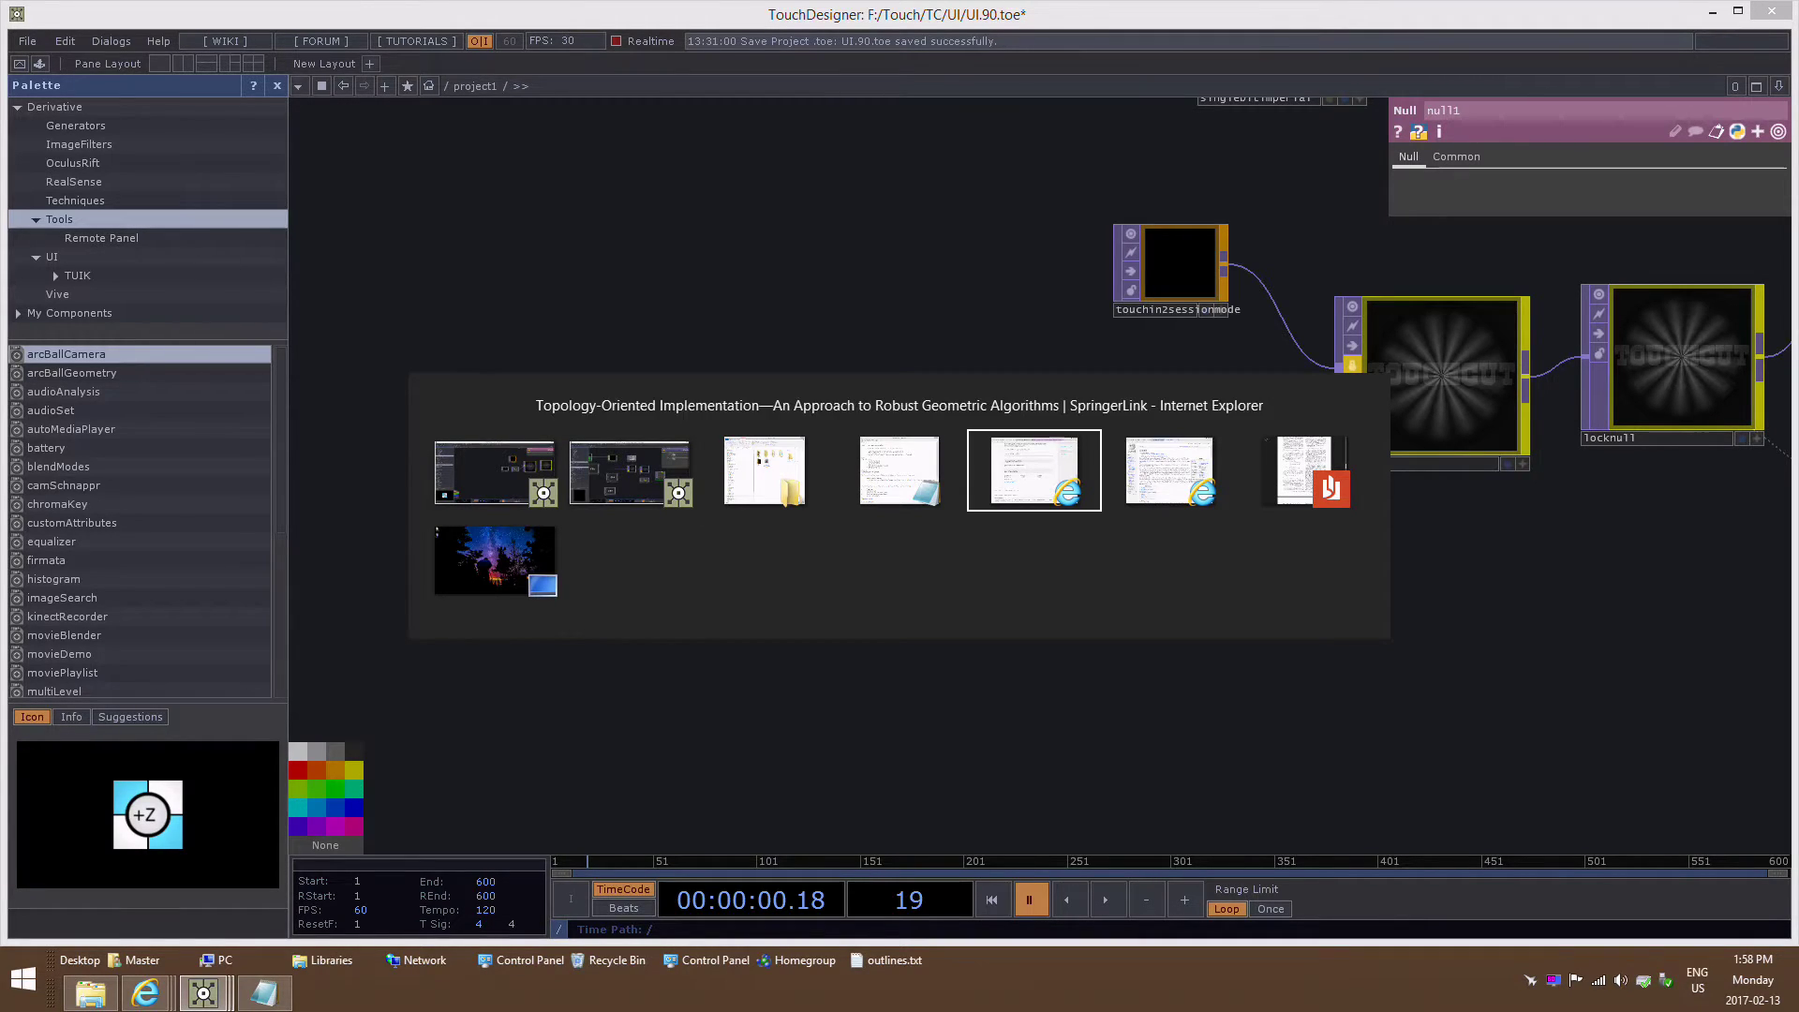
{"action": "key", "text": "alt+Tab"}
{"action": "key", "text": "alt+Tab"}
{"action": "key", "text": "alt+Tab"}
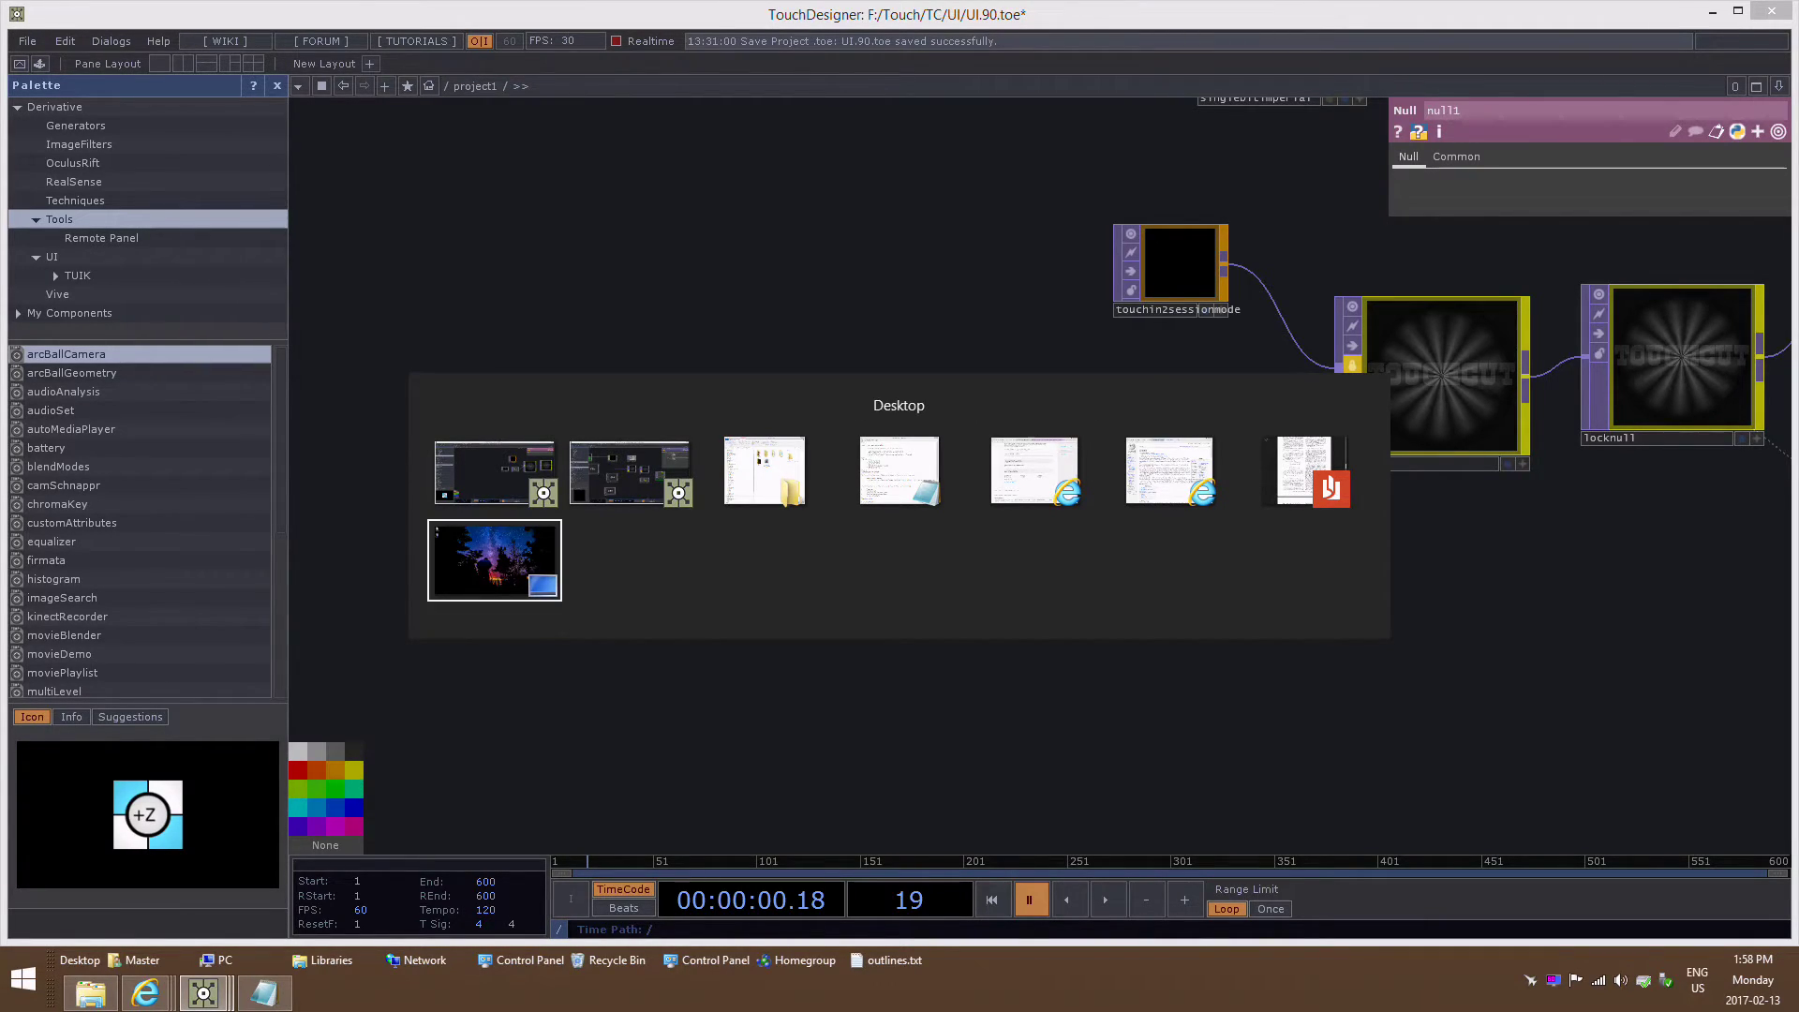
{"action": "key", "text": "alt+Tab"}
{"action": "key", "text": "alt+Tab"}
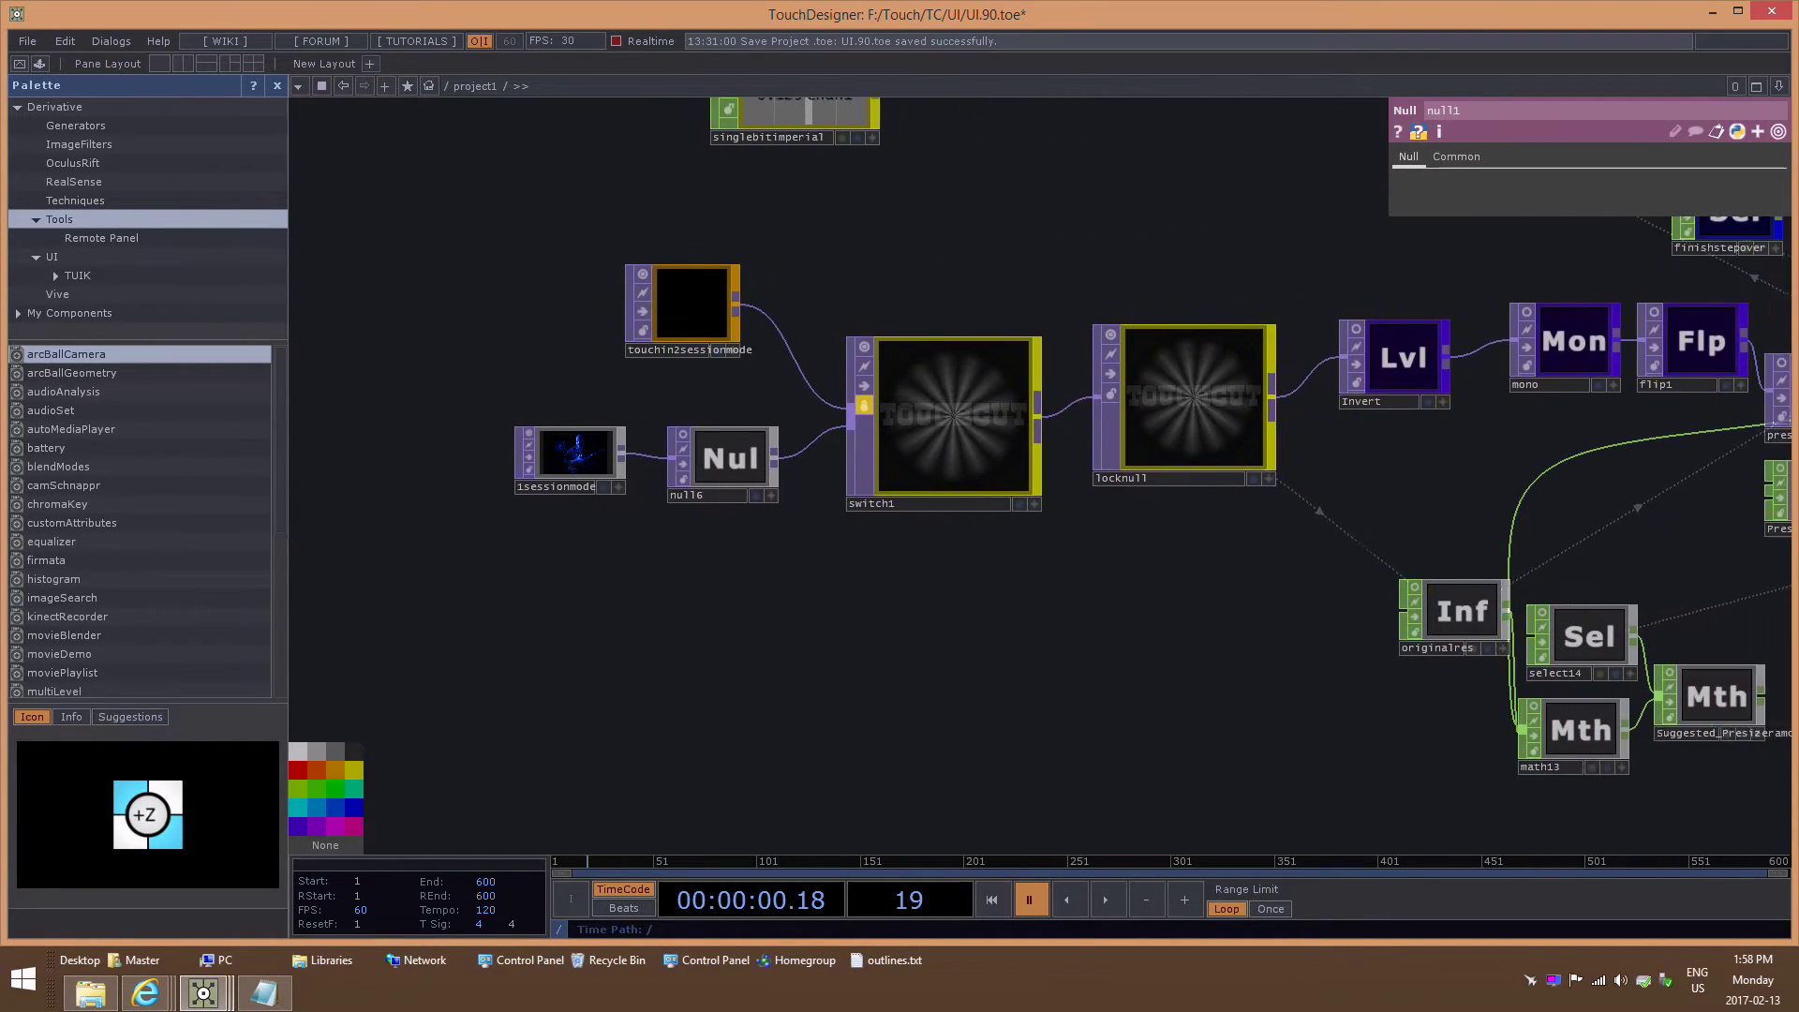
Switch to the bowlmaking session and examine its Bowlmaking network, closing in on the CNClivestream node.
{"action": "key", "text": "alt+Tab"}
{"action": "left_click_drag", "start_coordinate": [1049, 546], "coordinate": [1311, 492]}
{"action": "scroll", "coordinate": [1321, 496], "scroll_direction": "down", "scroll_amount": 8}
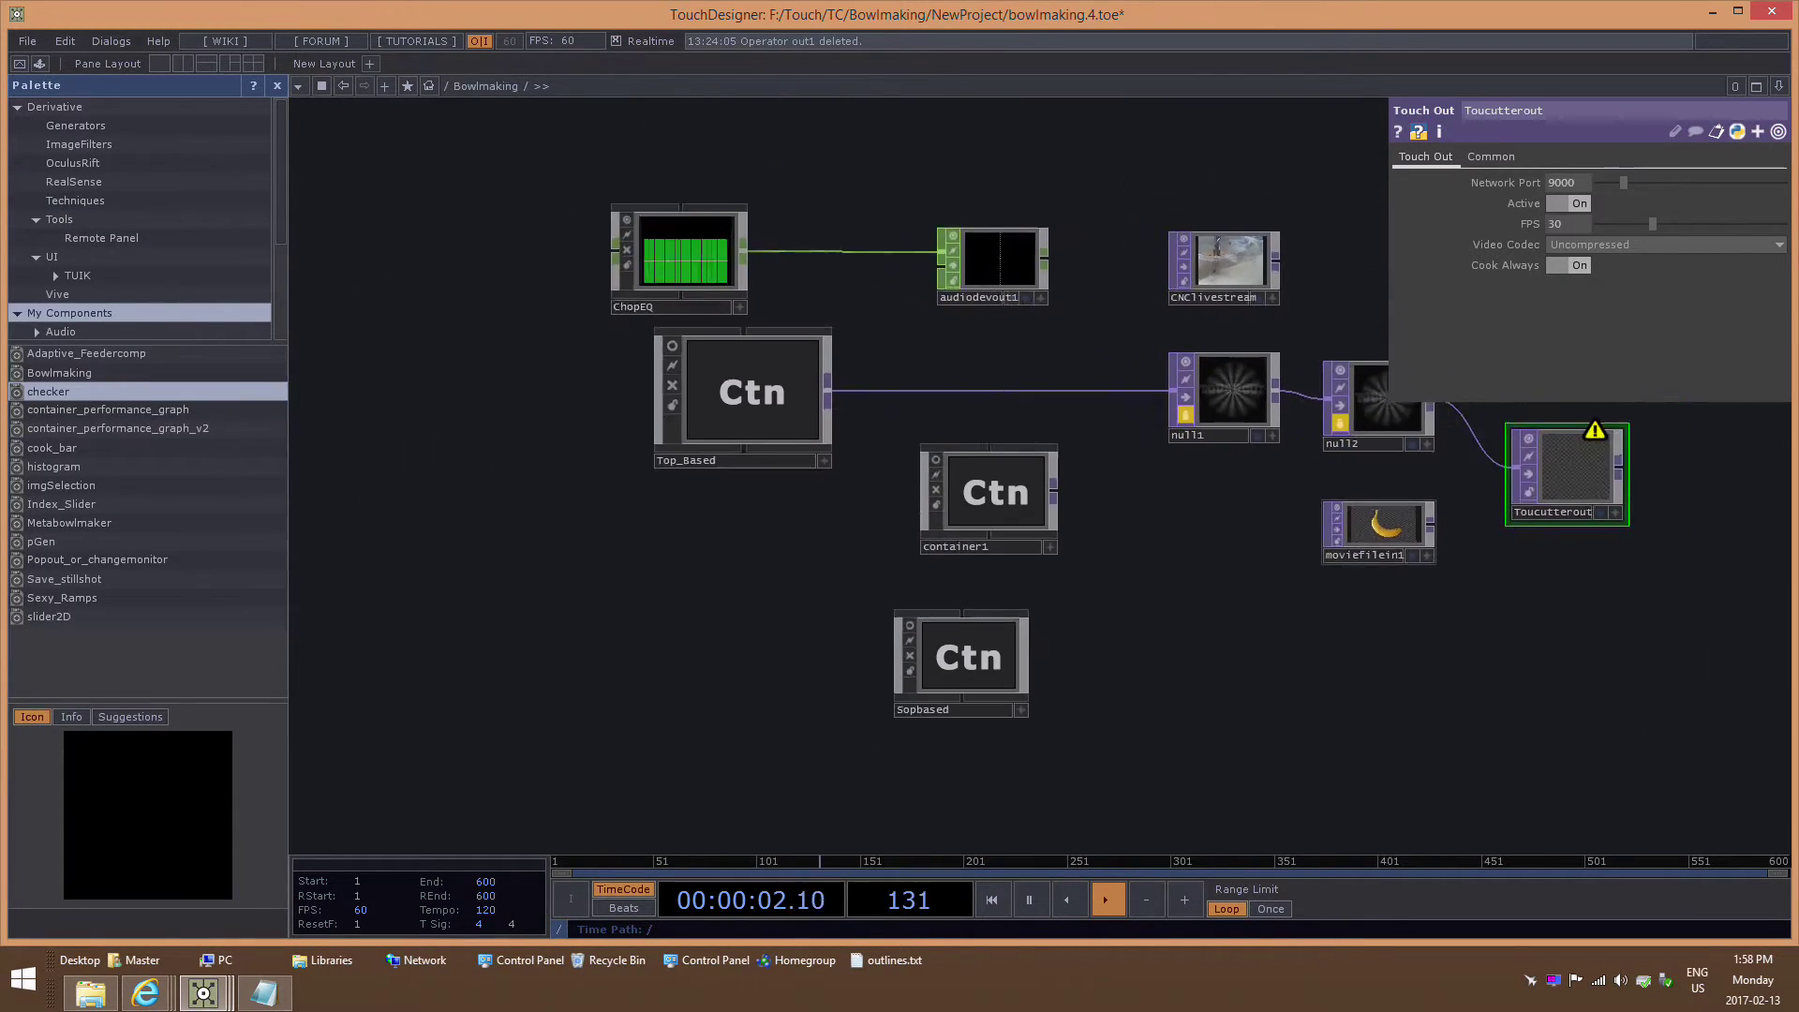
{"action": "scroll", "coordinate": [1321, 496], "scroll_direction": "up", "scroll_amount": 7}
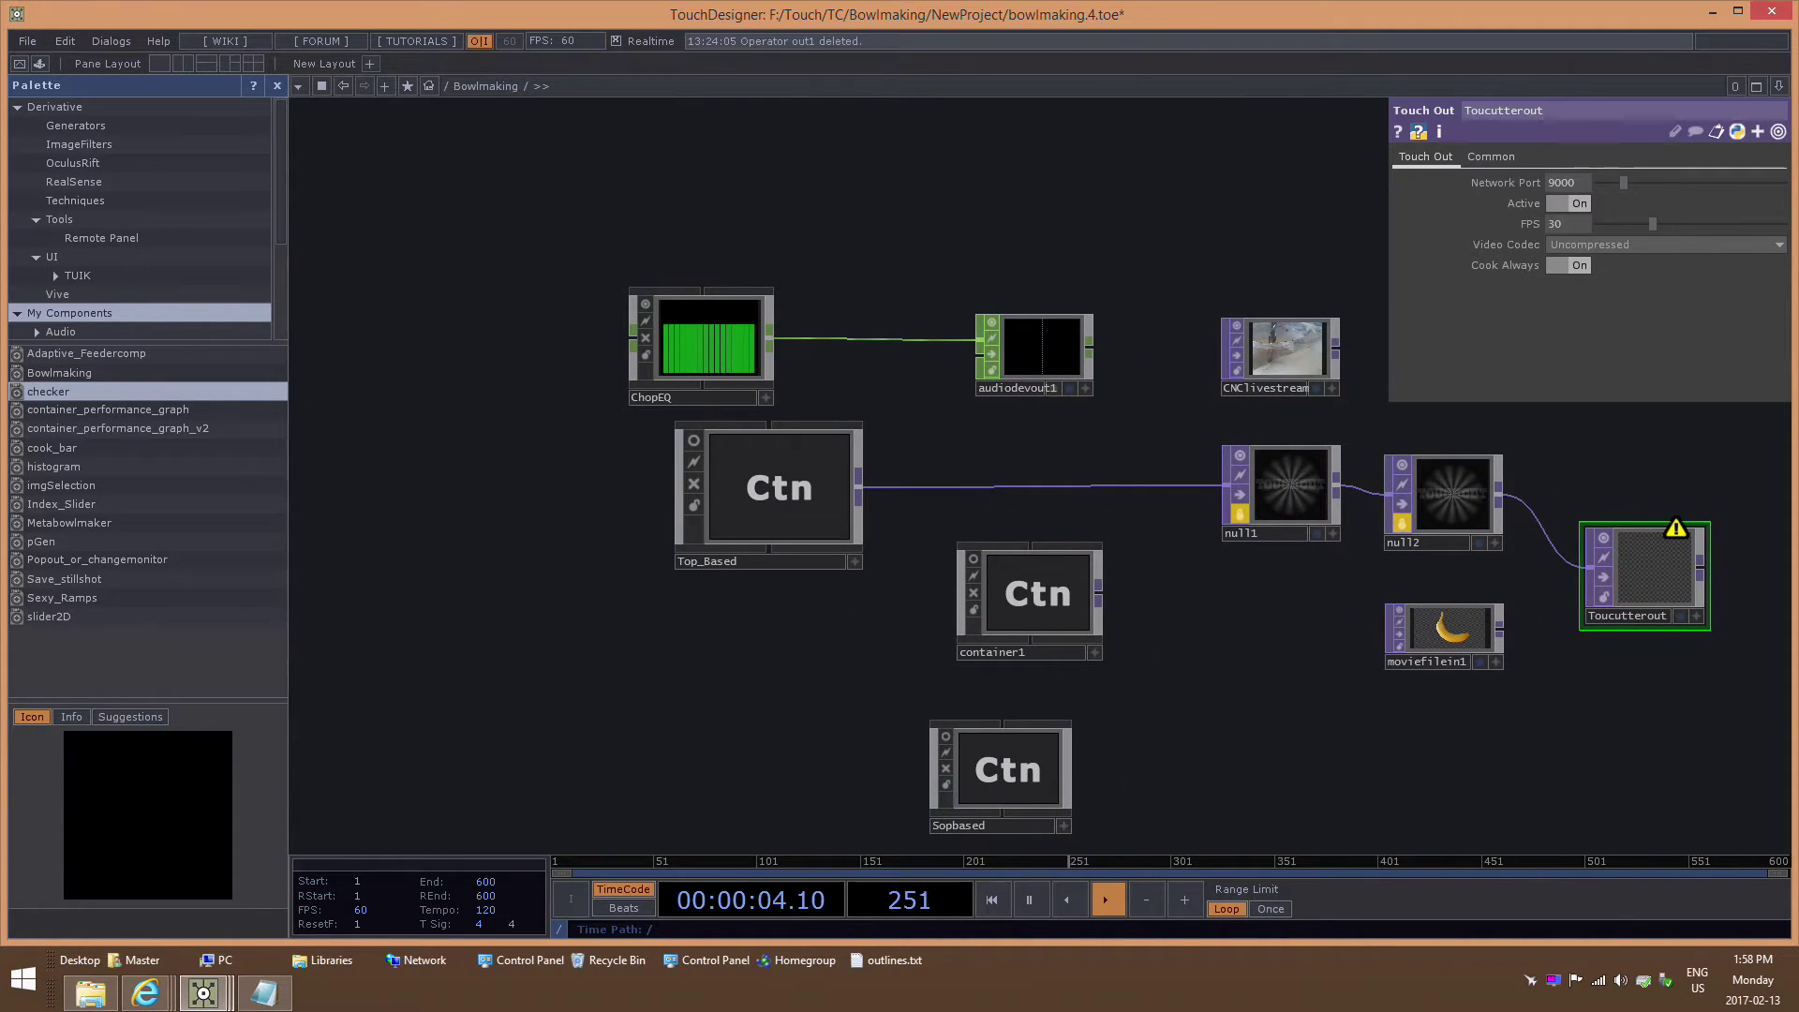
{"action": "left_click_drag", "start_coordinate": [1290, 418], "coordinate": [1062, 403]}
{"action": "scroll", "coordinate": [1060, 356], "scroll_direction": "up", "scroll_amount": 7}
{"action": "left_click_drag", "start_coordinate": [1161, 131], "coordinate": [1168, 176]}
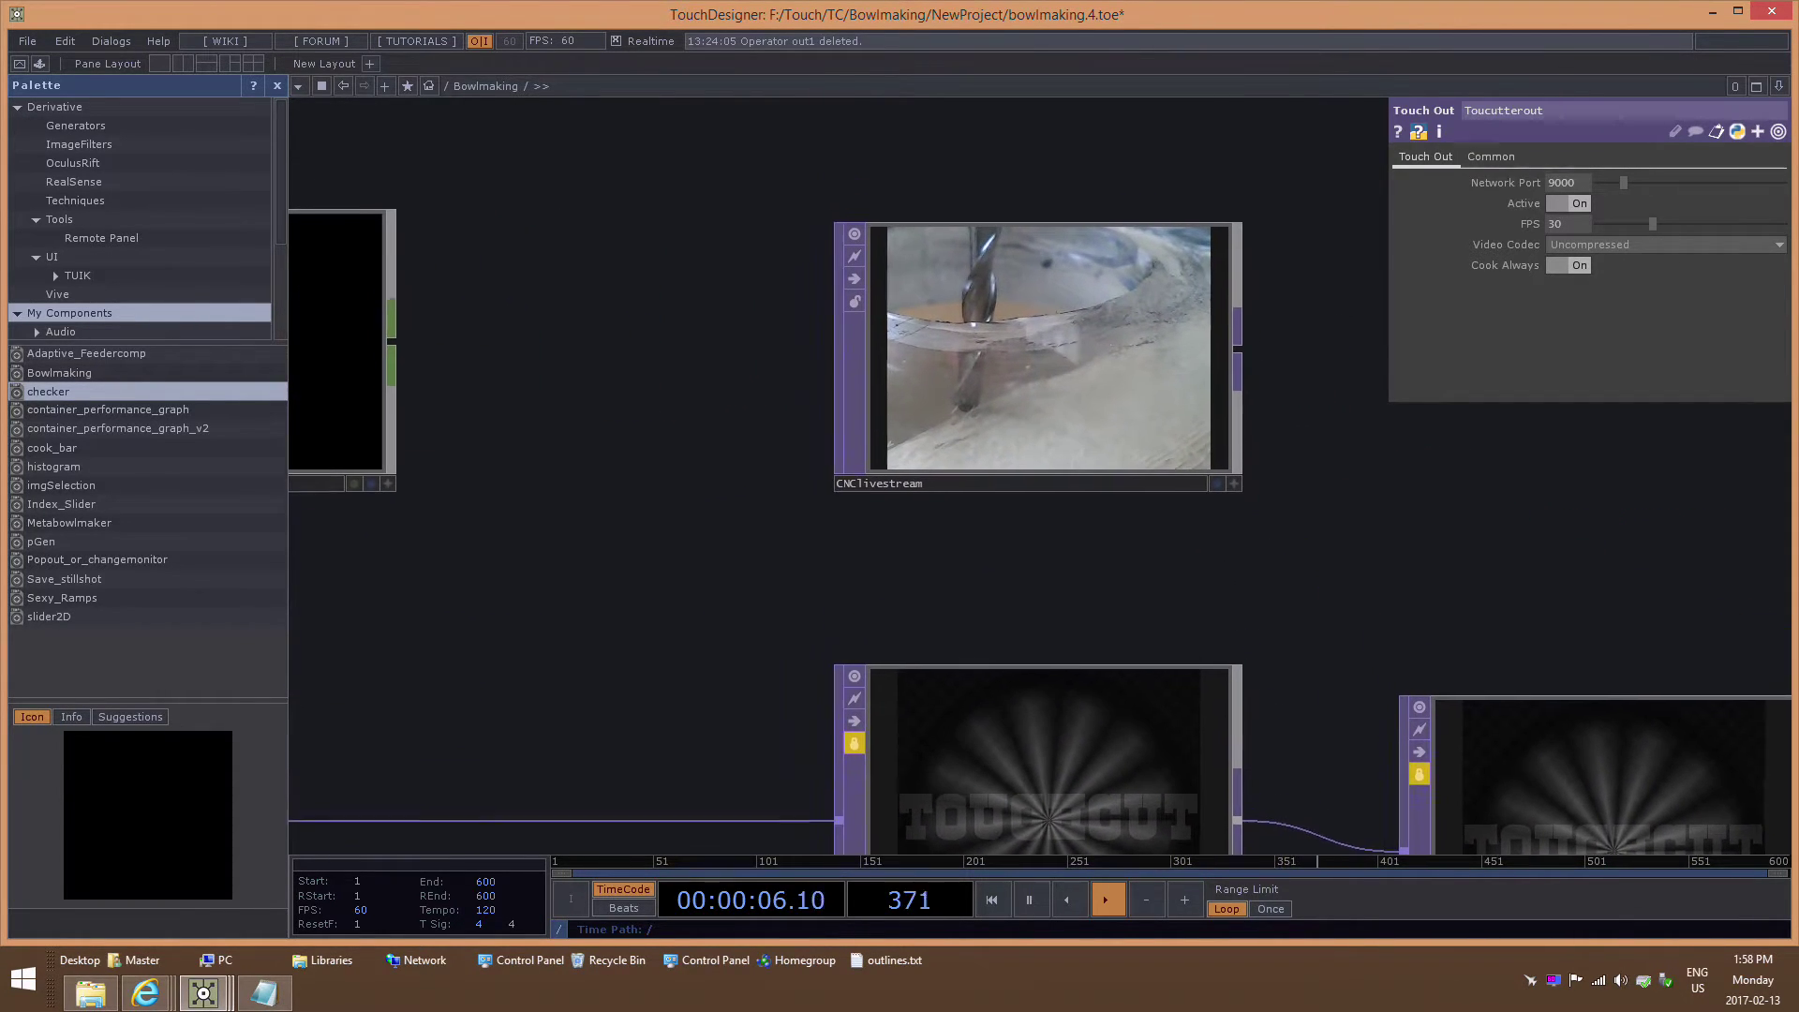
Shift the CNClivestream Touch In node slightly up and to the left, out of line with null1.
{"action": "scroll", "coordinate": [1177, 356], "scroll_direction": "up", "scroll_amount": 5}
{"action": "scroll", "coordinate": [1204, 398], "scroll_direction": "down", "scroll_amount": 3}
{"action": "left_click", "coordinate": [1204, 398]}
{"action": "left_click_drag", "start_coordinate": [1204, 398], "coordinate": [1067, 308]}
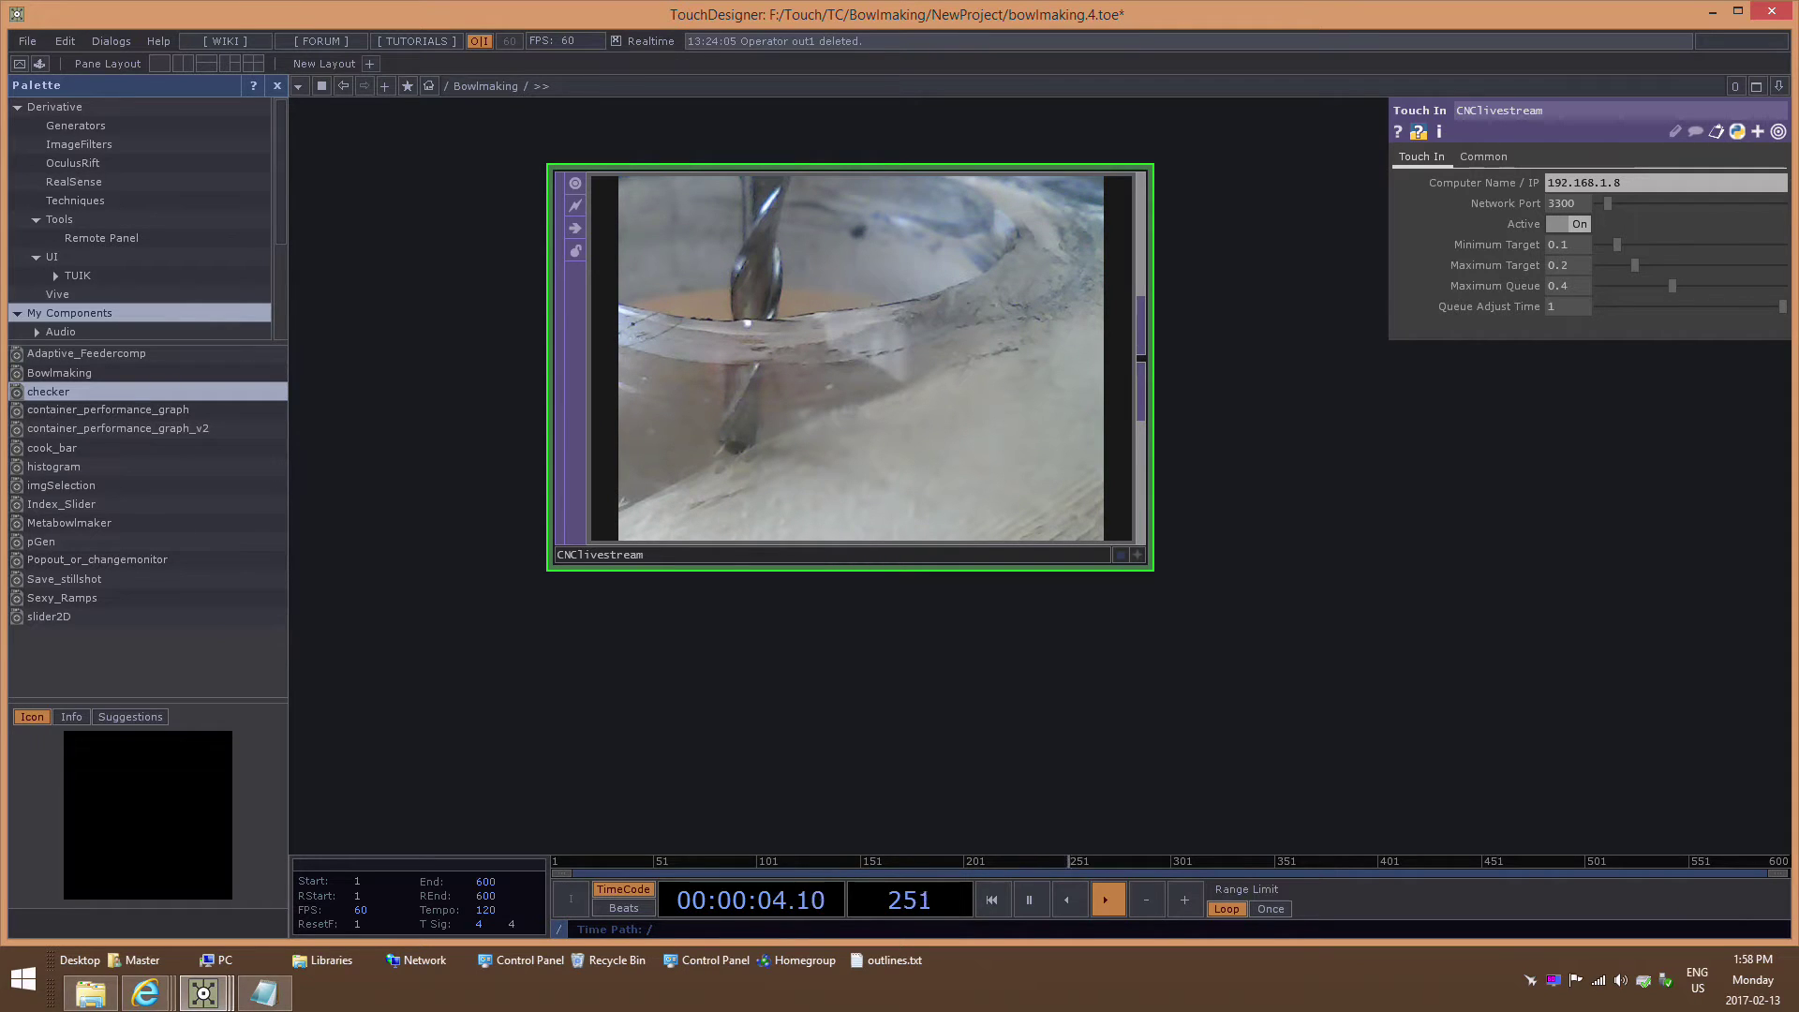
Trace the Bowlmaking network from the containers through null1 and null2 to the Toucutterout node.
{"action": "left_click_drag", "start_coordinate": [1233, 690], "coordinate": [1224, 460]}
{"action": "scroll", "coordinate": [1233, 489], "scroll_direction": "down", "scroll_amount": 3}
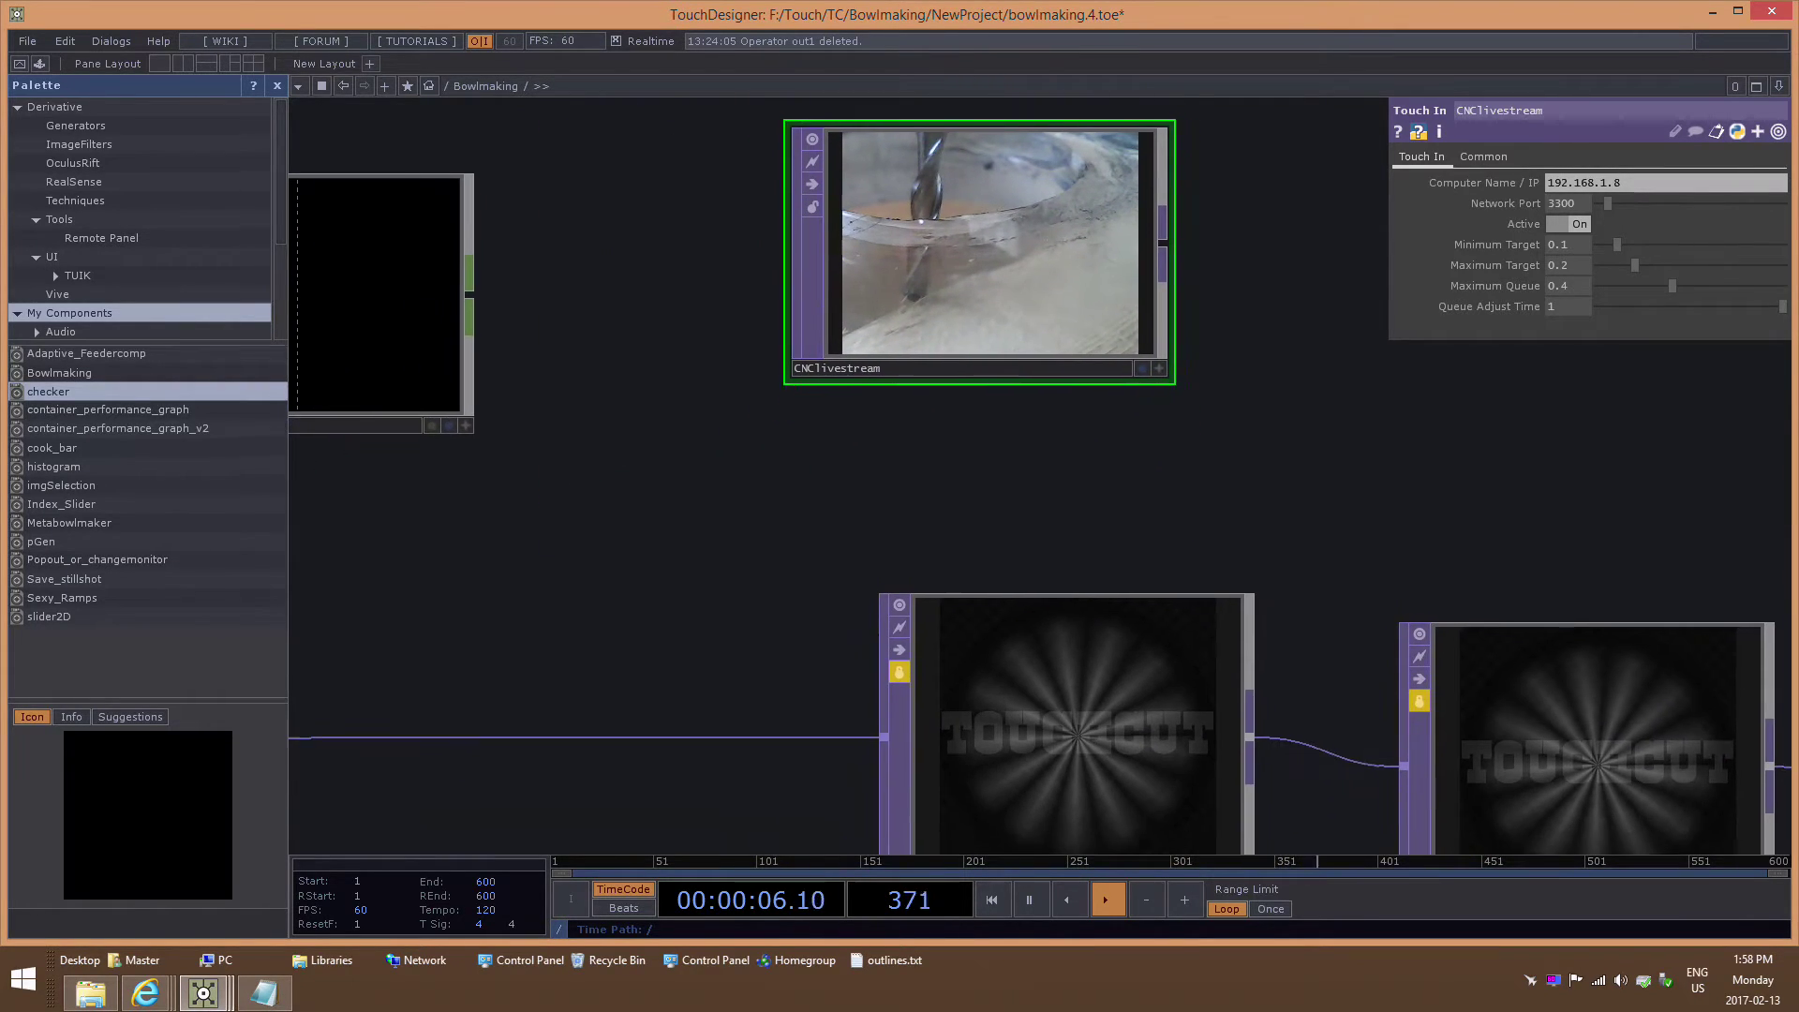
{"action": "scroll", "coordinate": [1178, 209], "scroll_direction": "down", "scroll_amount": 3}
{"action": "left_click_drag", "start_coordinate": [1179, 209], "coordinate": [1055, 111]}
{"action": "scroll", "coordinate": [984, 122], "scroll_direction": "down", "scroll_amount": 5}
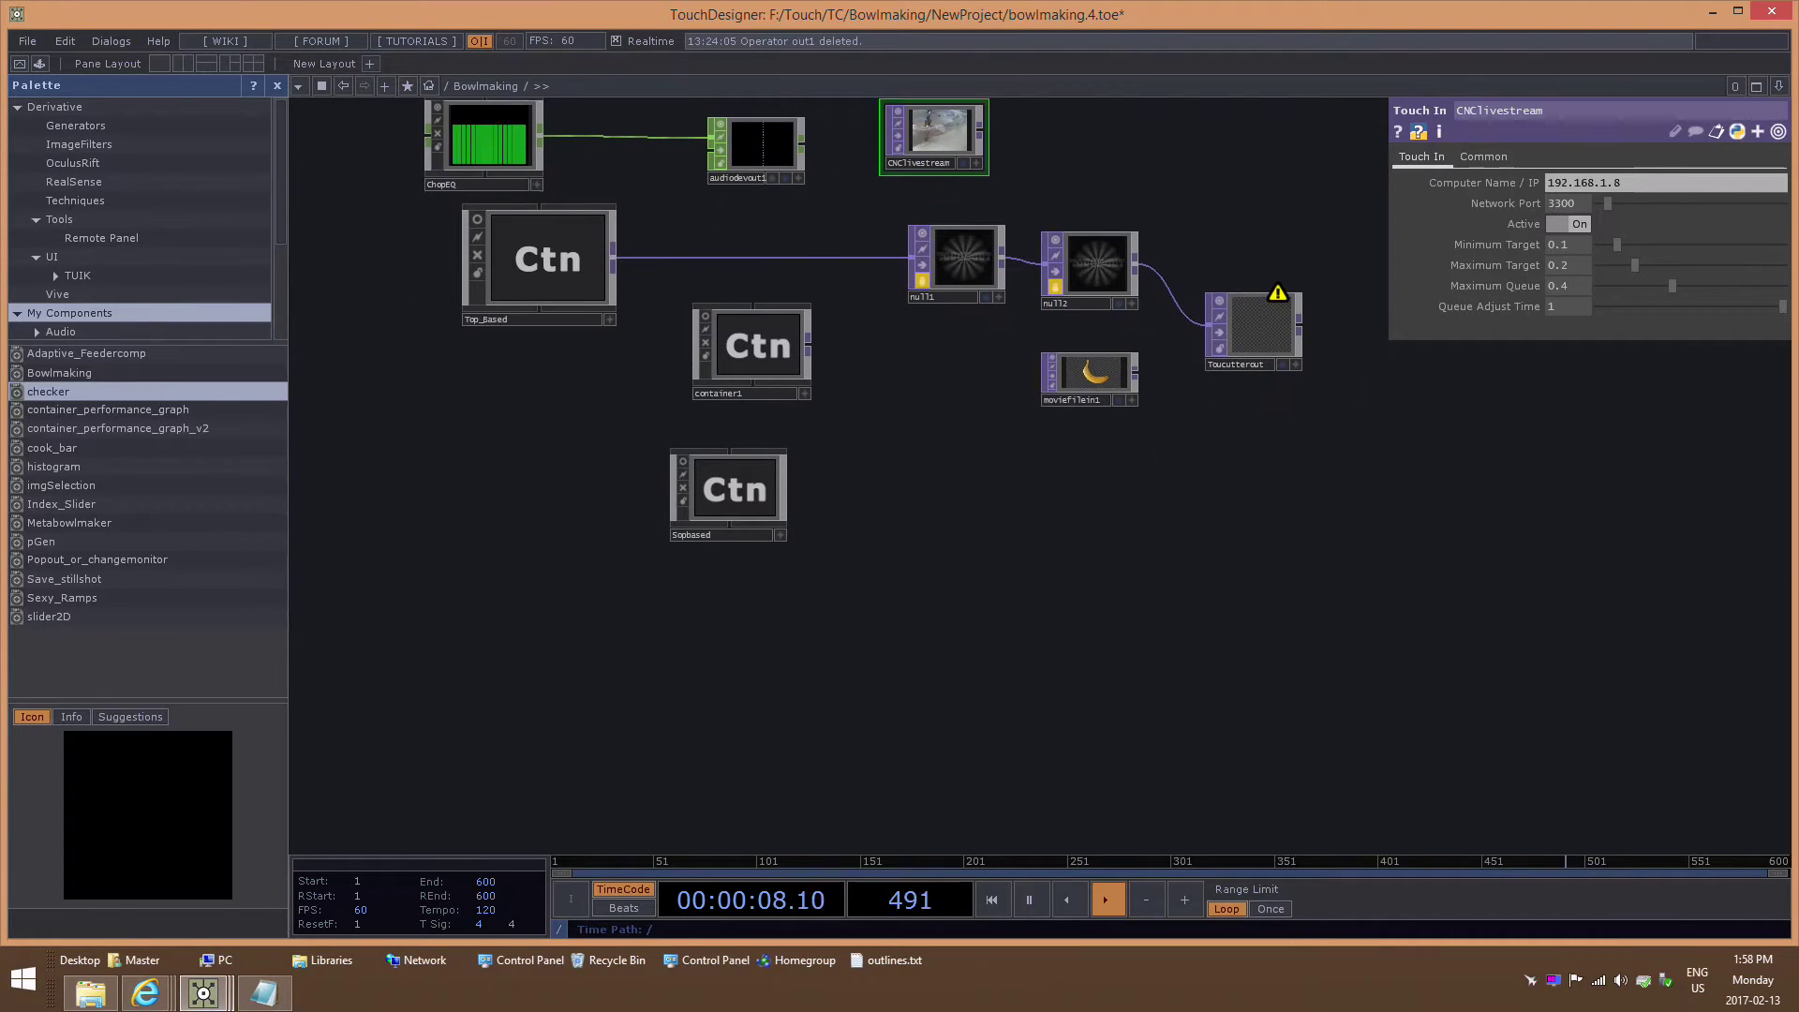
{"action": "left_click_drag", "start_coordinate": [984, 440], "coordinate": [978, 476]}
{"action": "left_click_drag", "start_coordinate": [1160, 341], "coordinate": [1095, 374]}
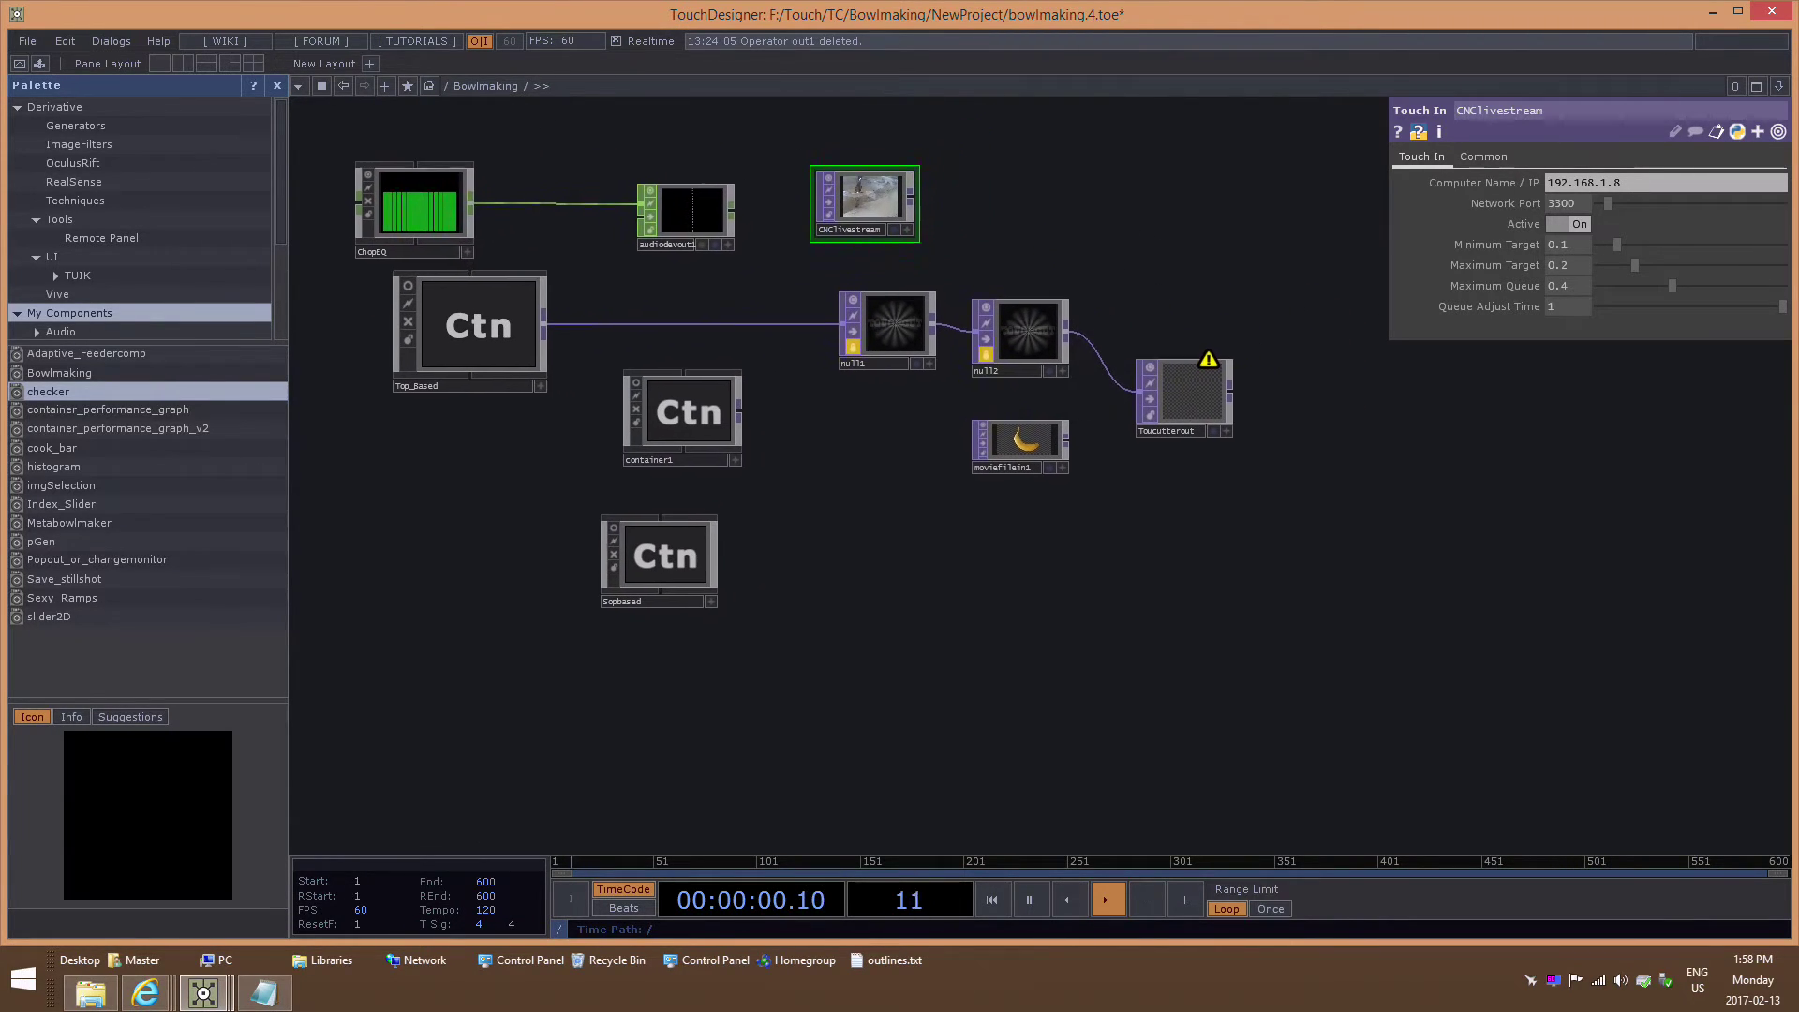
{"action": "scroll", "coordinate": [1095, 374], "scroll_direction": "up", "scroll_amount": 4}
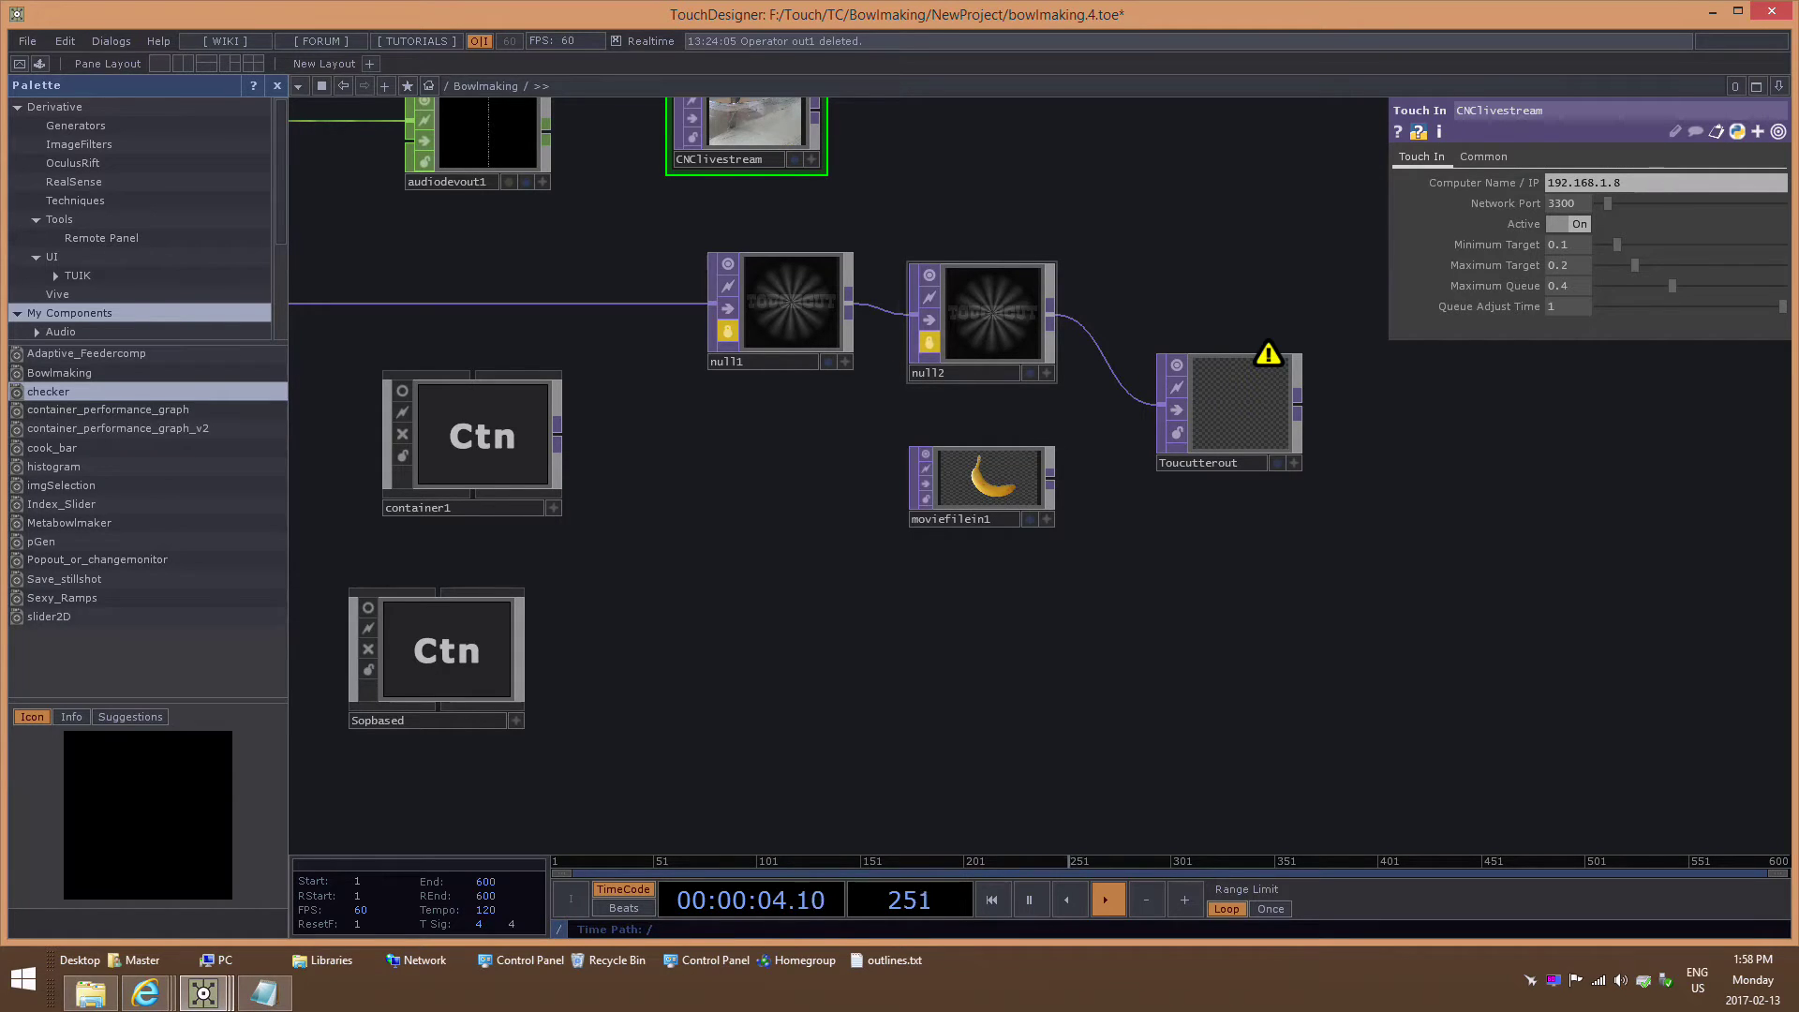
Compare the bowlmaking session's Toucutterout output with the image input end of the UI.90 session.
{"action": "key", "text": "alt+Tab"}
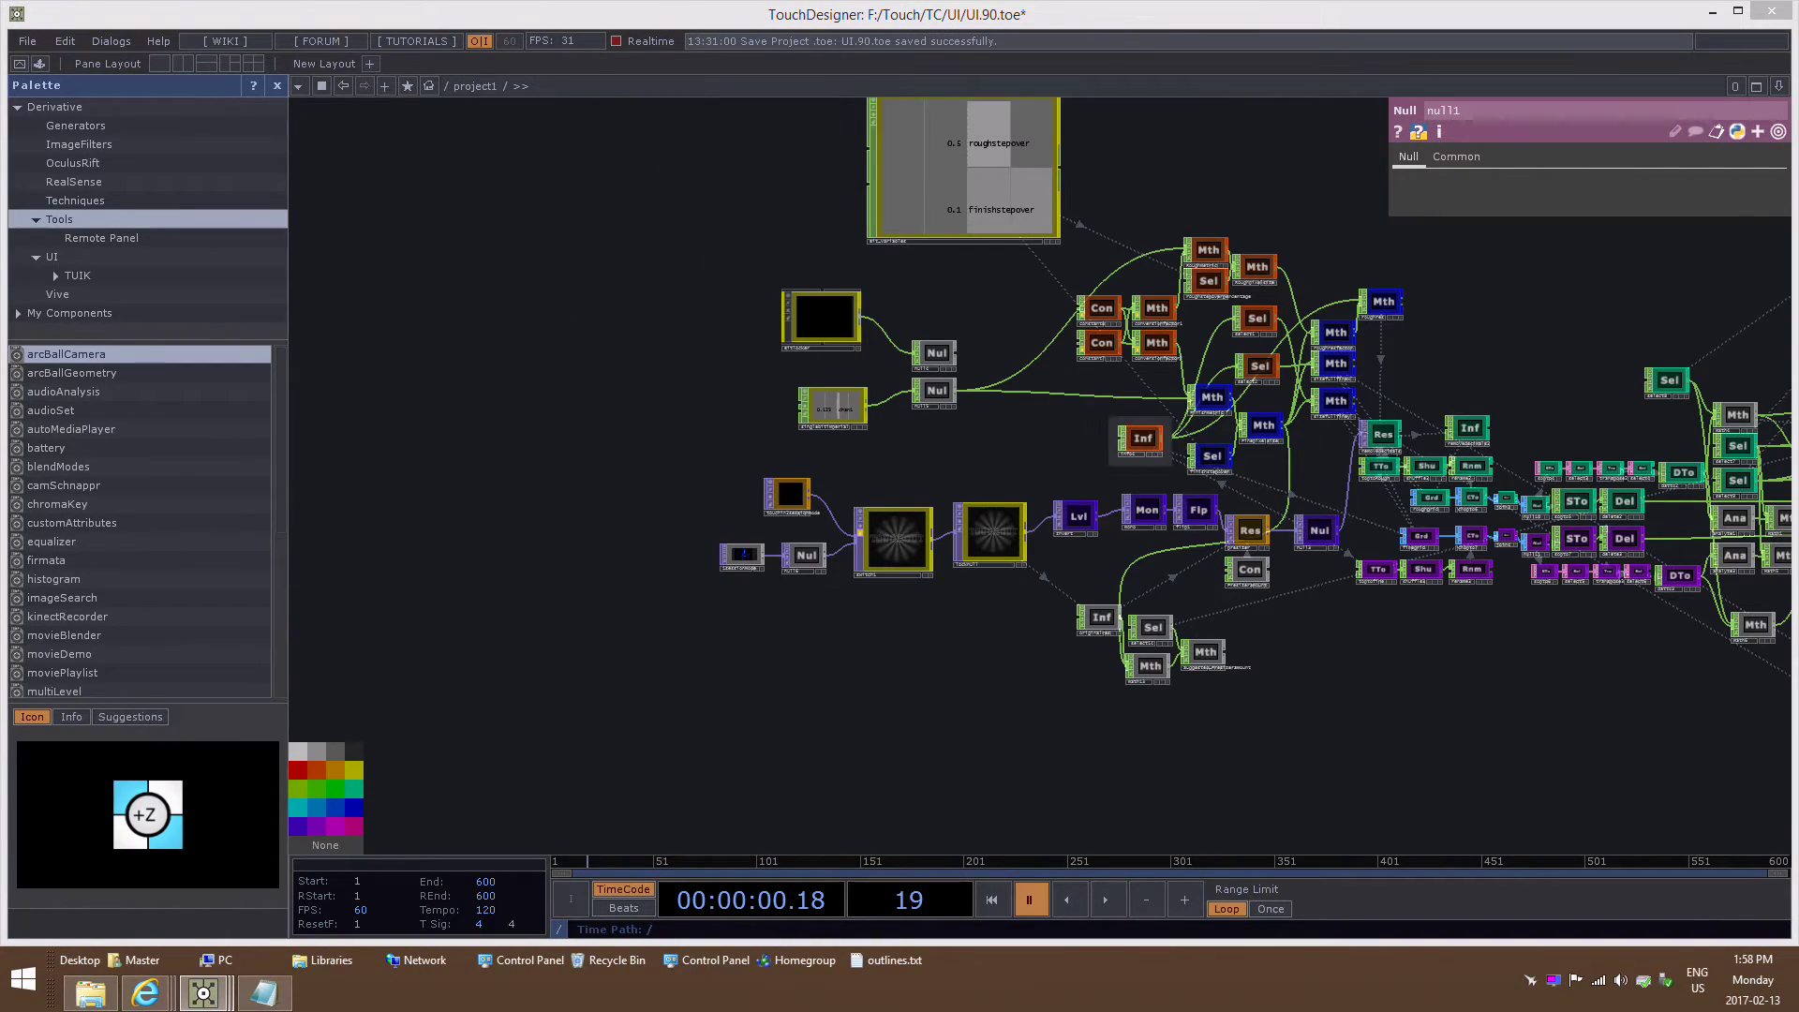
{"action": "key", "text": "alt+Tab"}
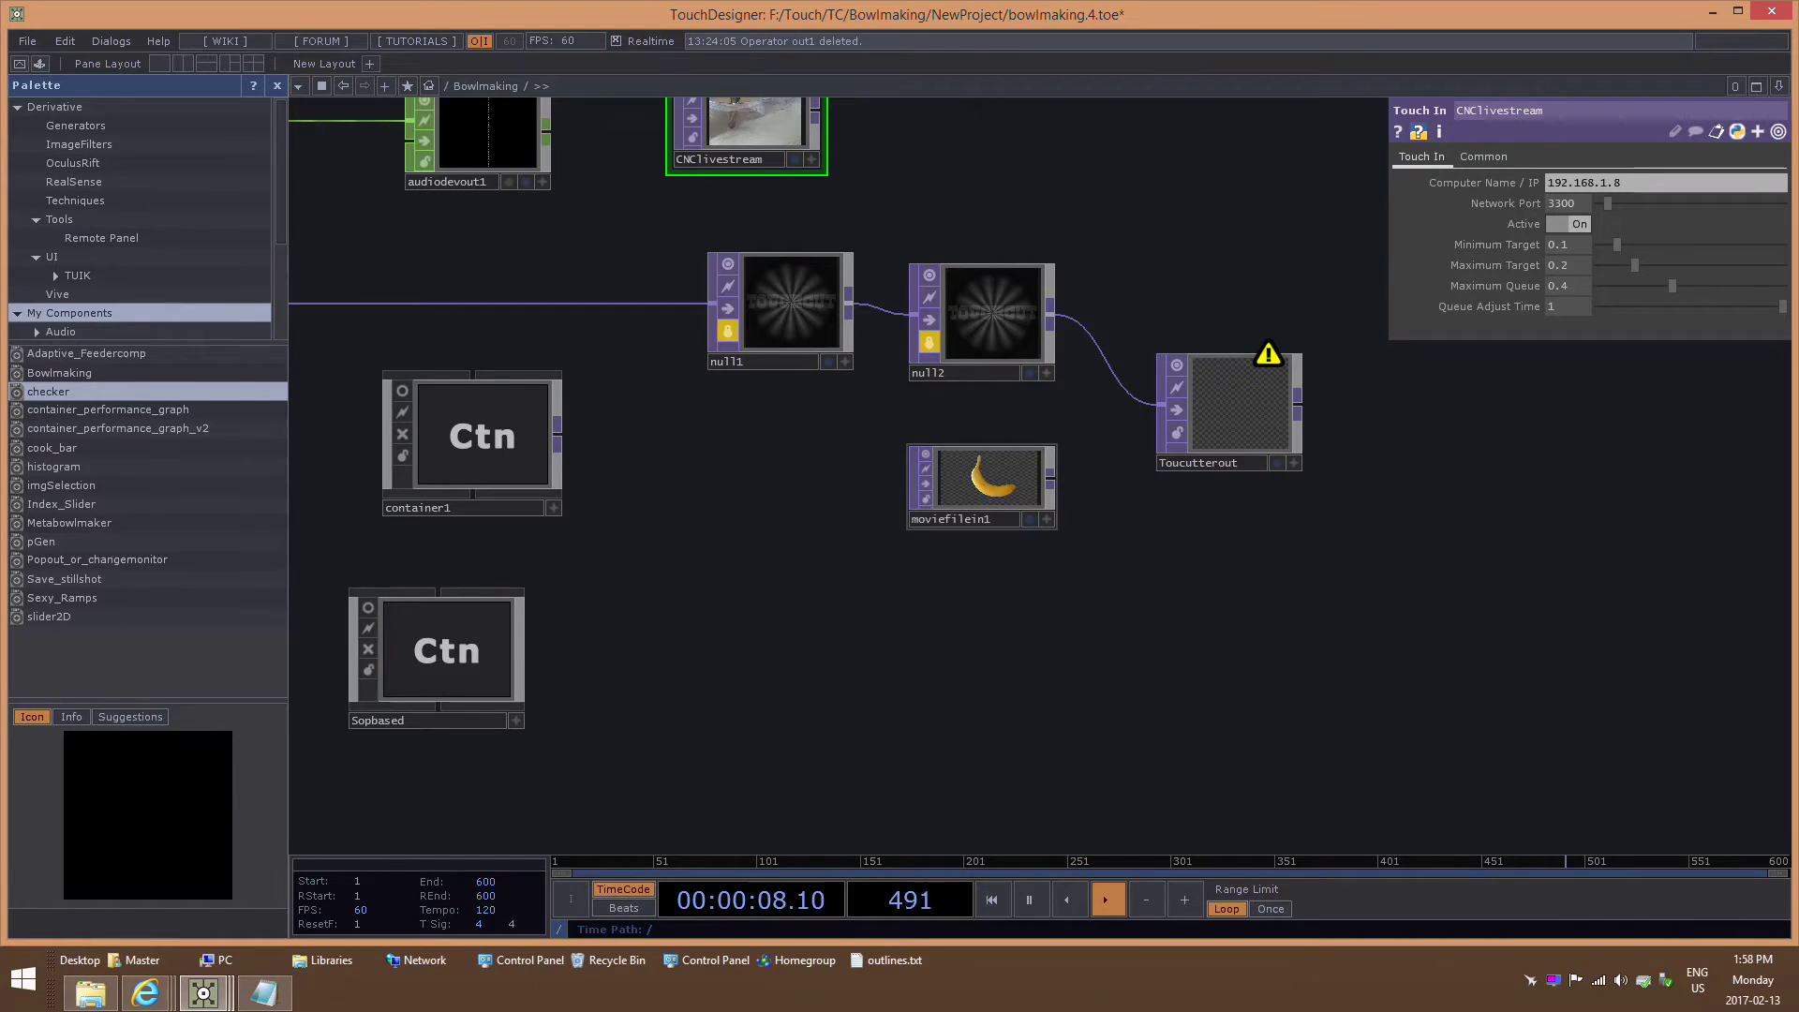
{"action": "key", "text": "alt+Tab"}
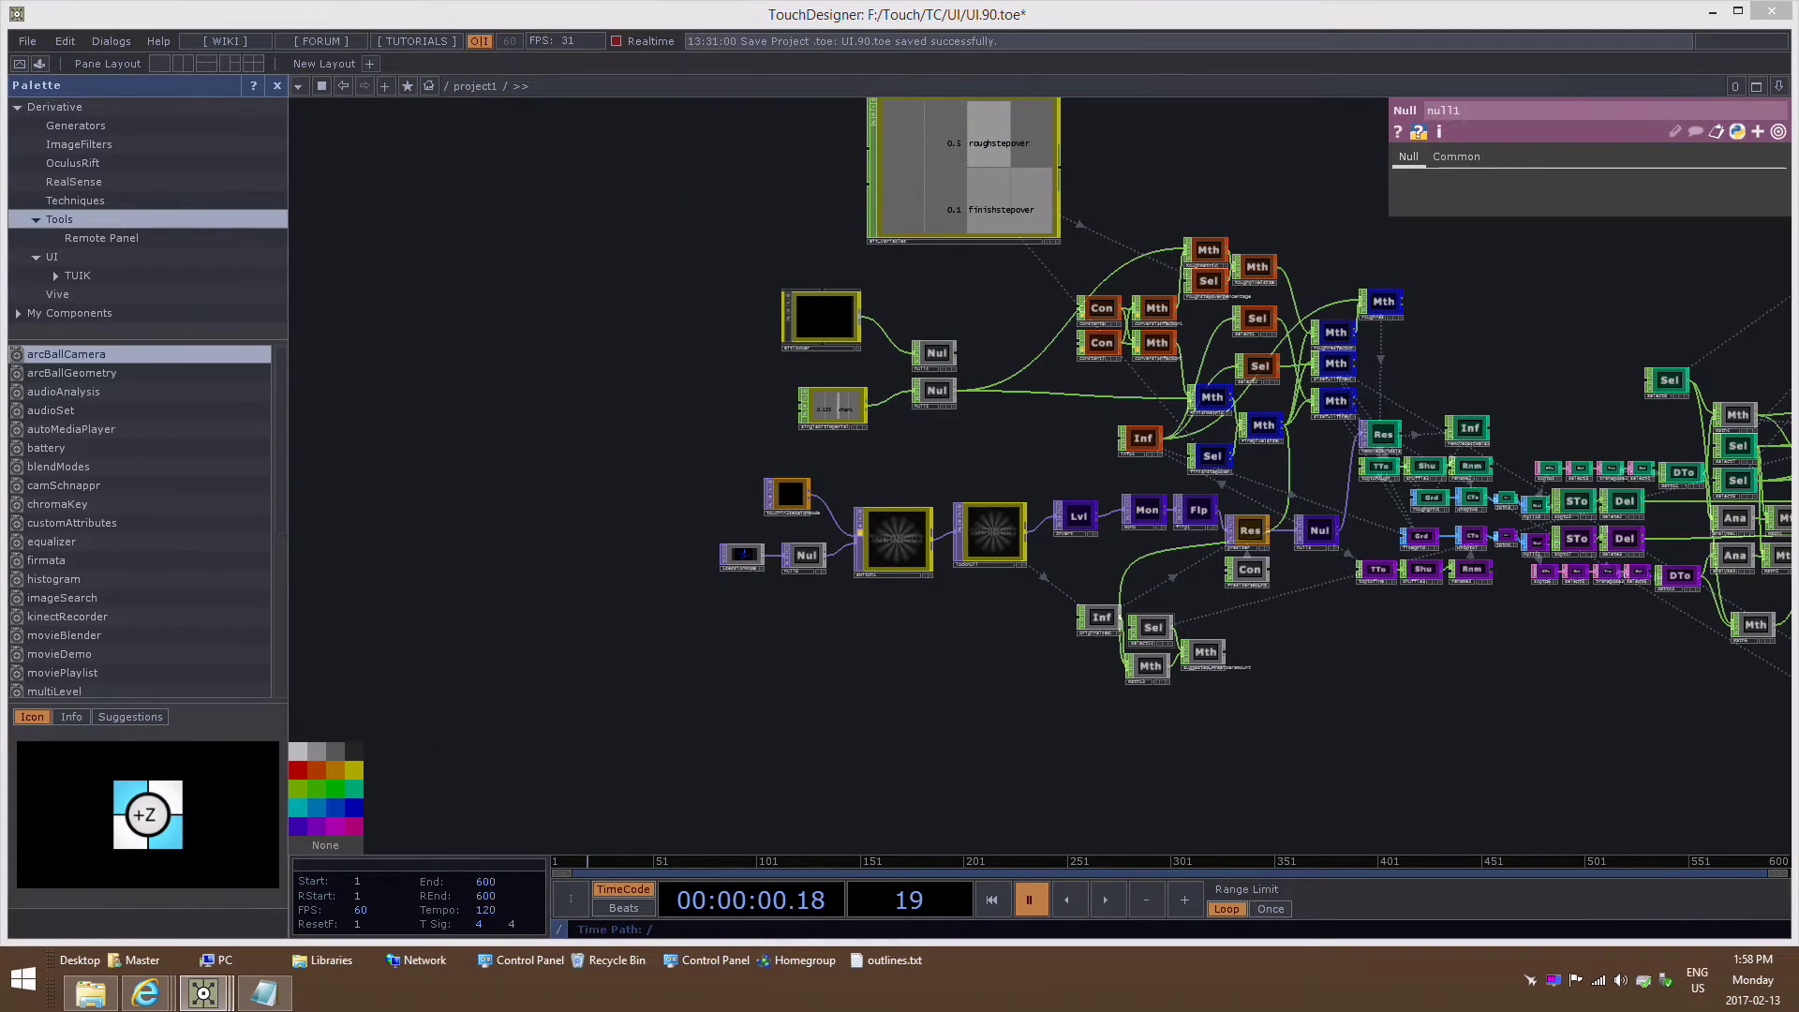
Check the parameters of switch1 and shift touchin2sessionmode slightly farther left of it.
{"action": "scroll", "coordinate": [1156, 551], "scroll_direction": "up", "scroll_amount": 3}
{"action": "scroll", "coordinate": [952, 571], "scroll_direction": "up", "scroll_amount": 5}
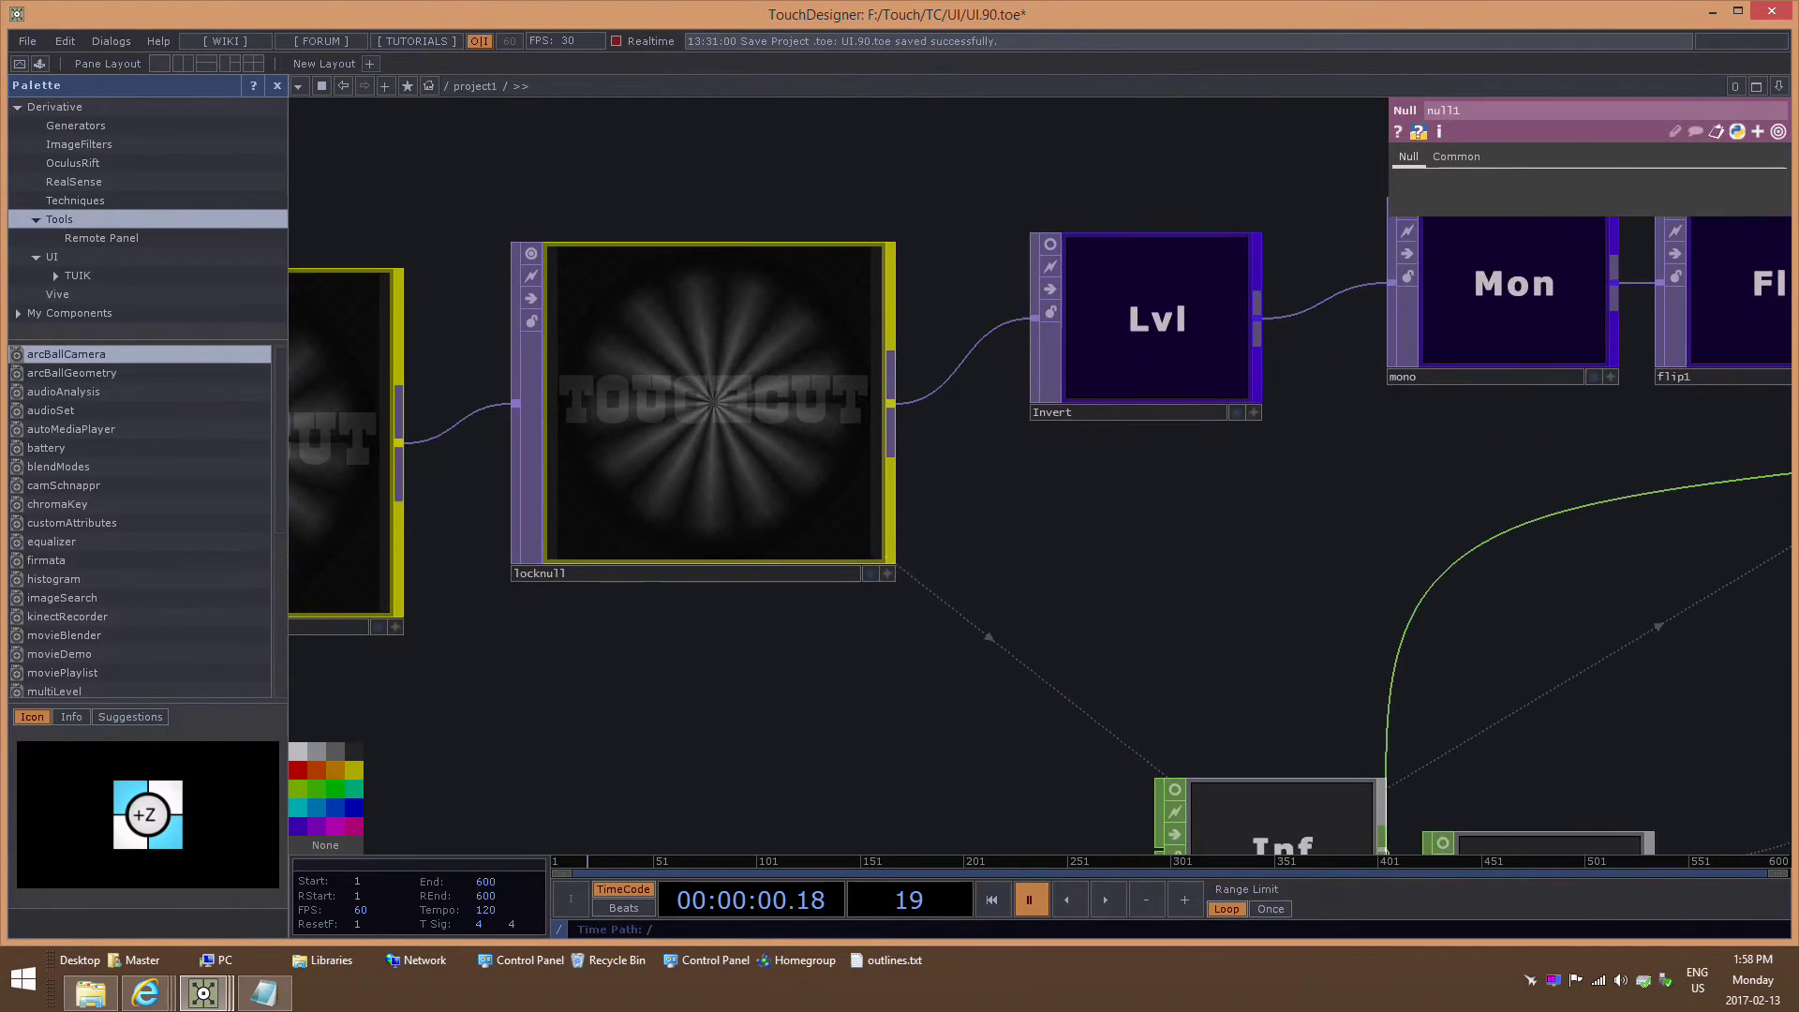
{"action": "left_click_drag", "start_coordinate": [953, 571], "coordinate": [1746, 406]}
{"action": "left_click", "coordinate": [979, 285]}
{"action": "scroll", "coordinate": [1066, 417], "scroll_direction": "down", "scroll_amount": 3}
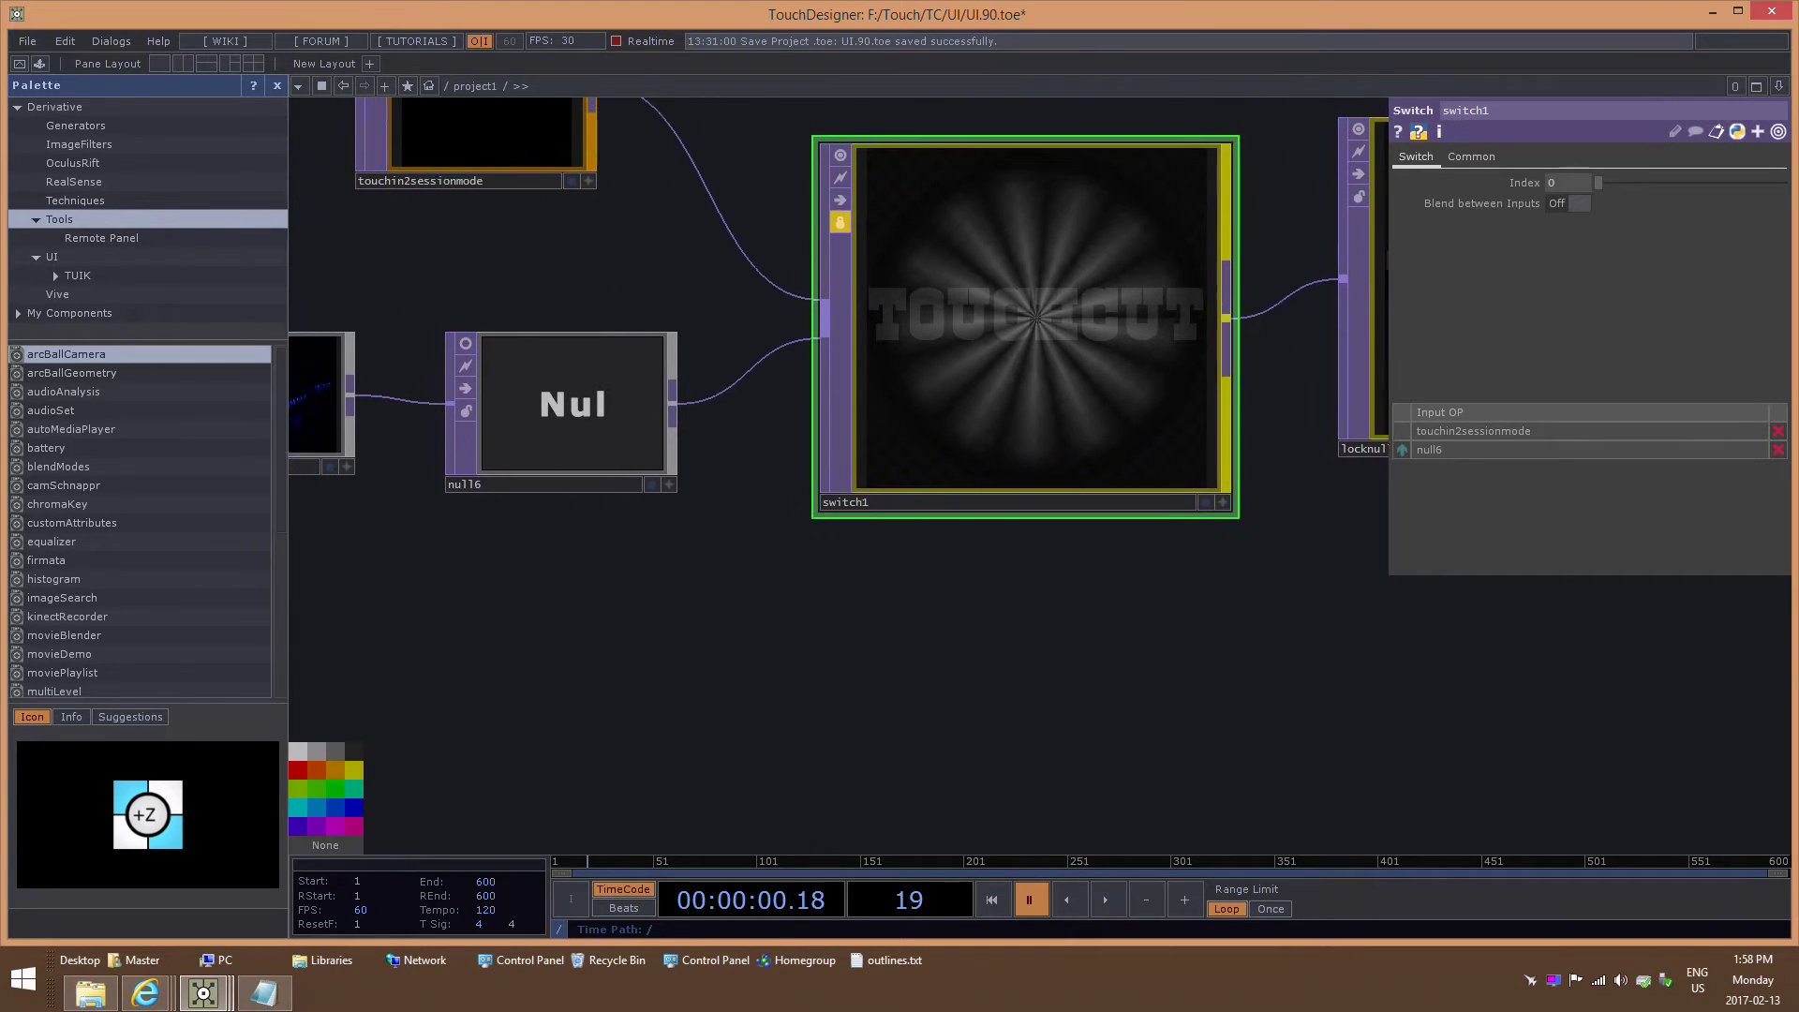
{"action": "left_click", "coordinate": [708, 245]}
{"action": "left_click_drag", "start_coordinate": [705, 246], "coordinate": [679, 245]}
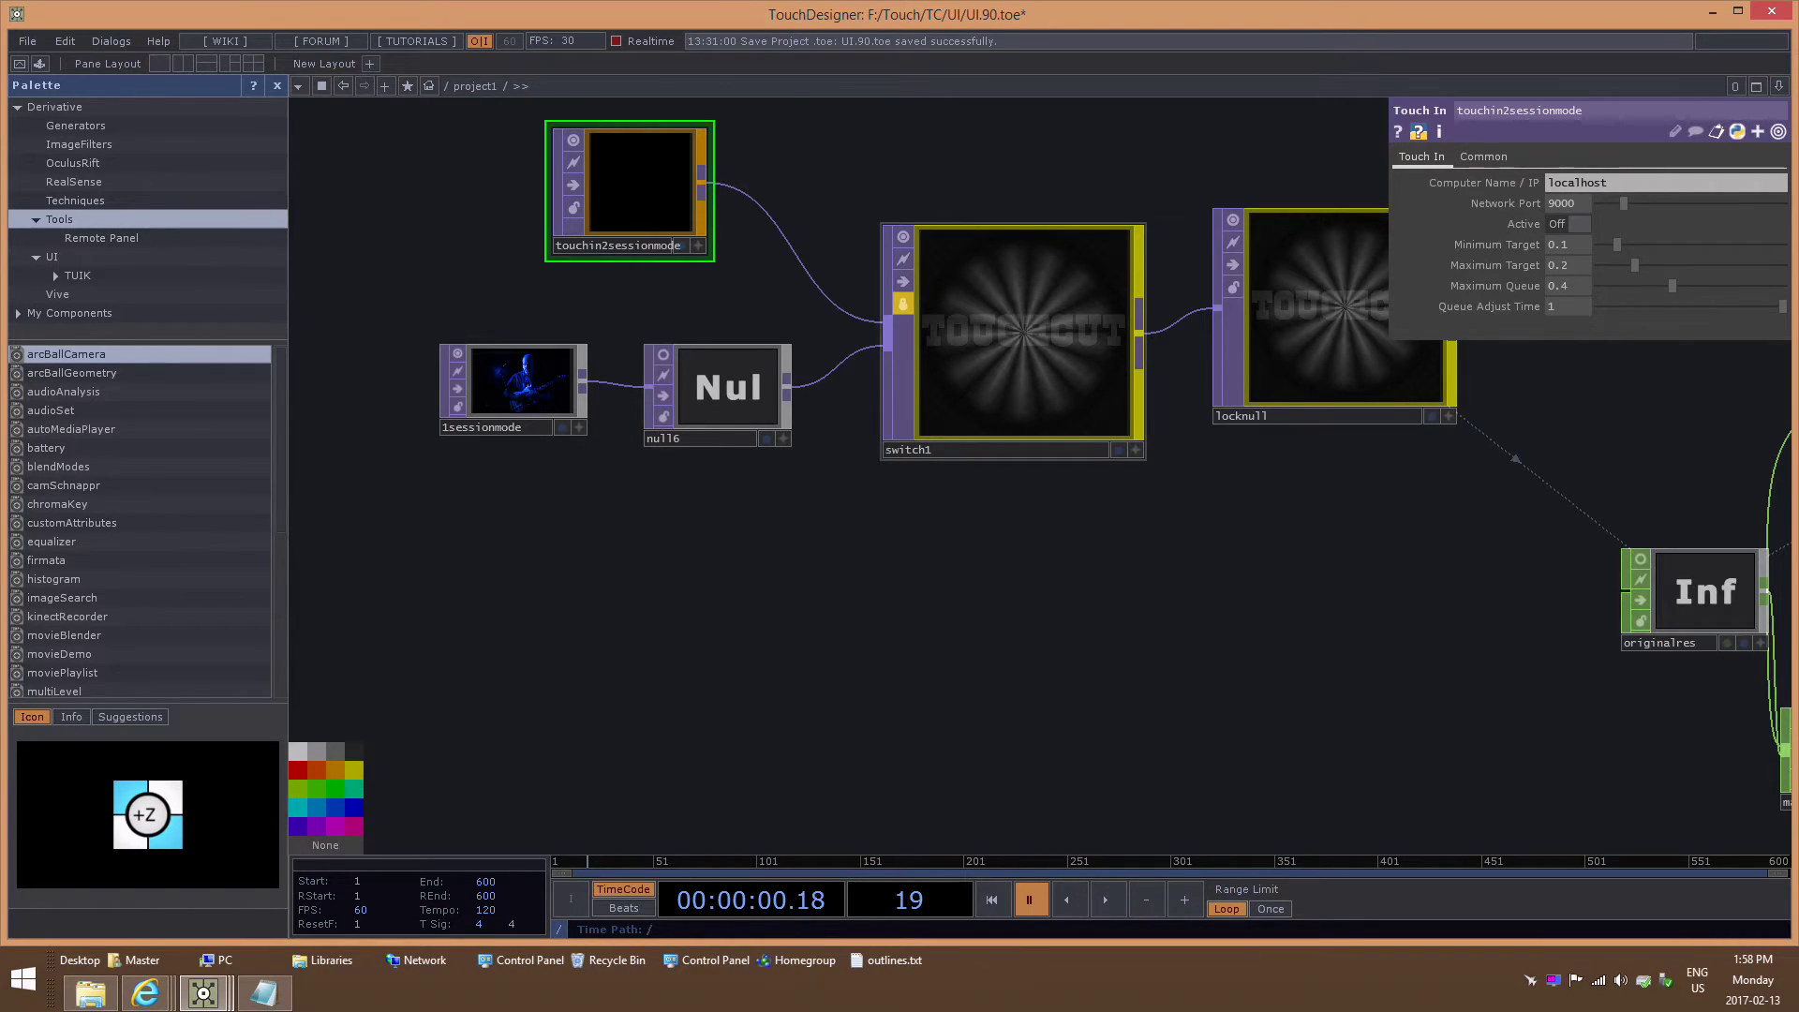
Inspect the parameters of switch1 and locknull and how they pass the image into the network.
{"action": "left_click", "coordinate": [1023, 332]}
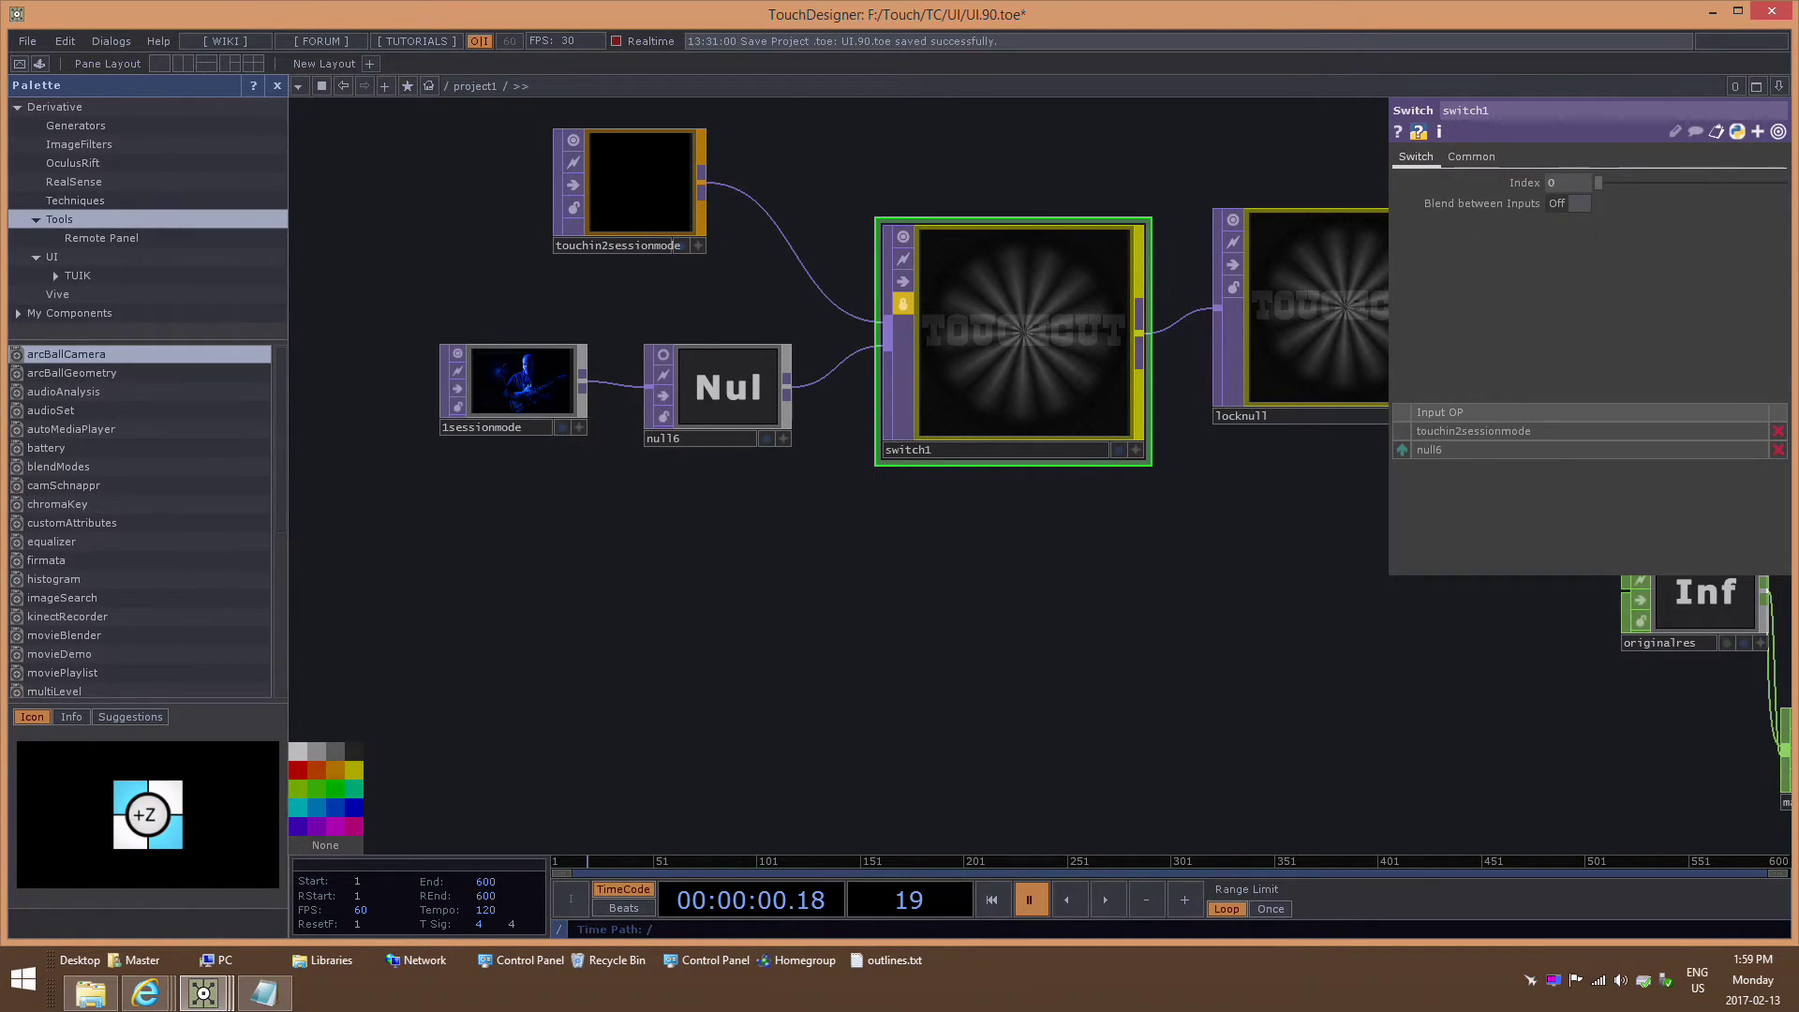
{"action": "left_click_drag", "start_coordinate": [1181, 506], "coordinate": [1067, 575]}
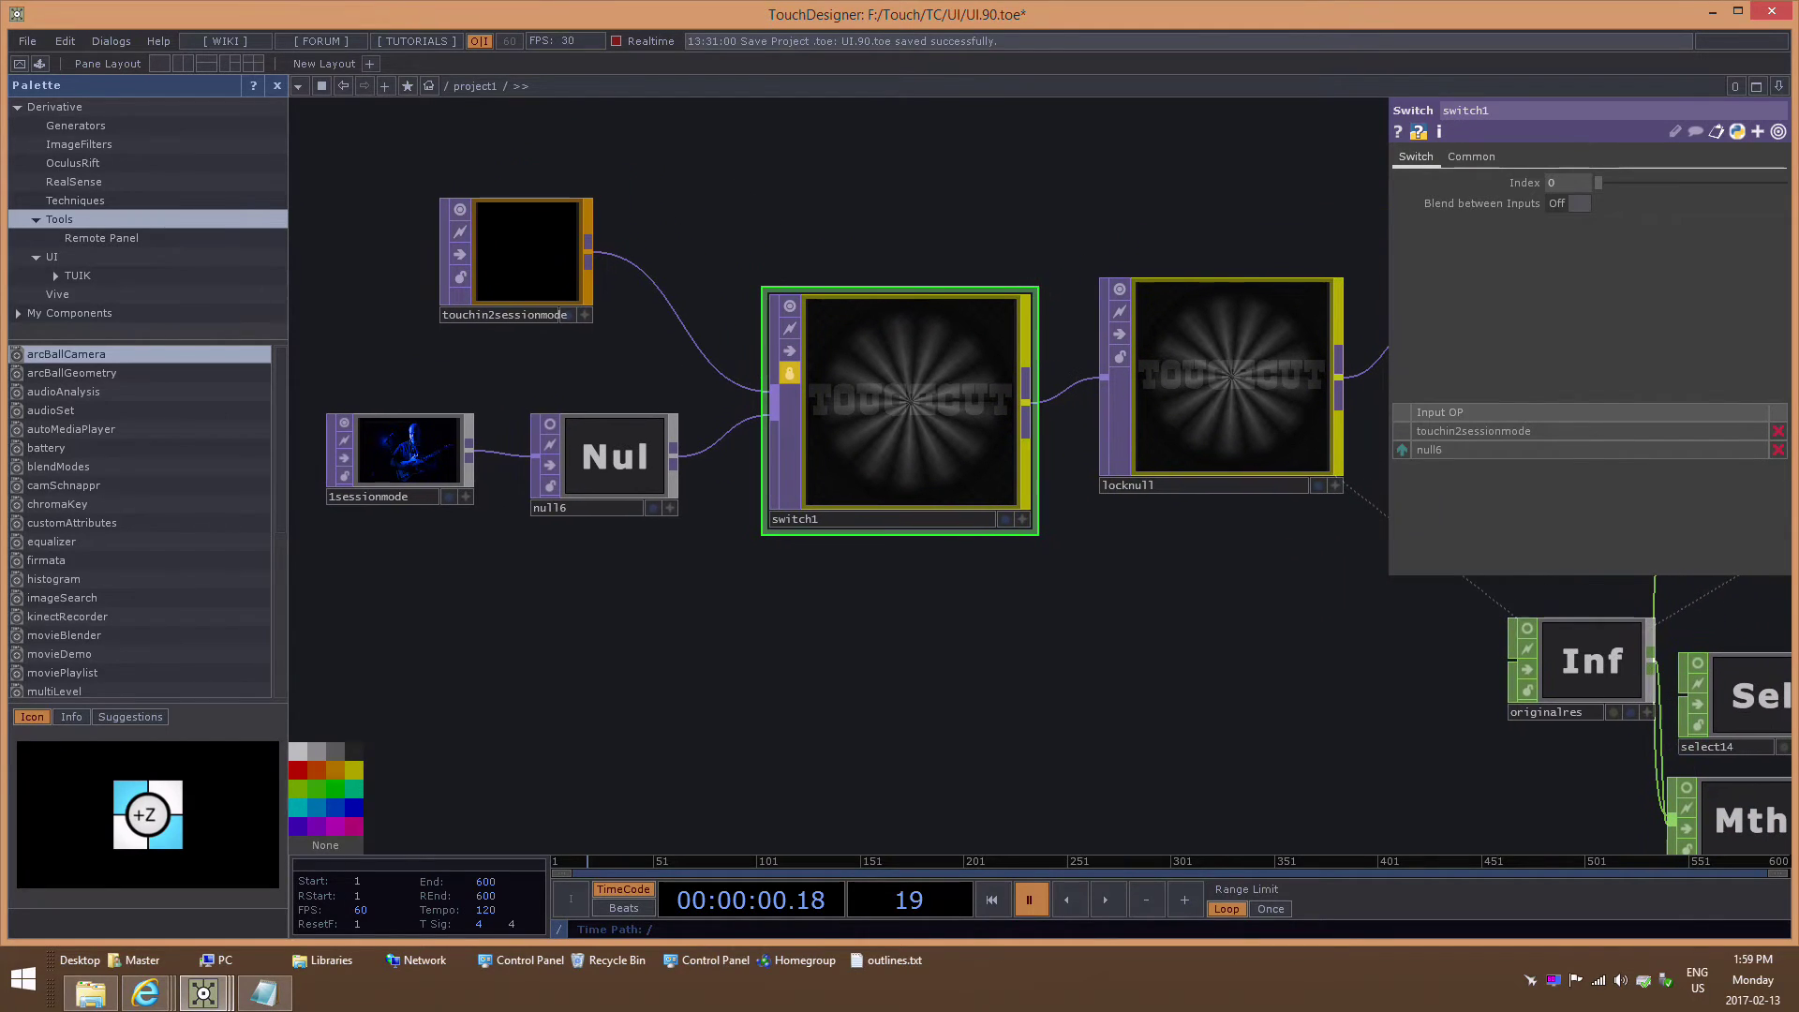
{"action": "left_click", "coordinate": [1124, 402]}
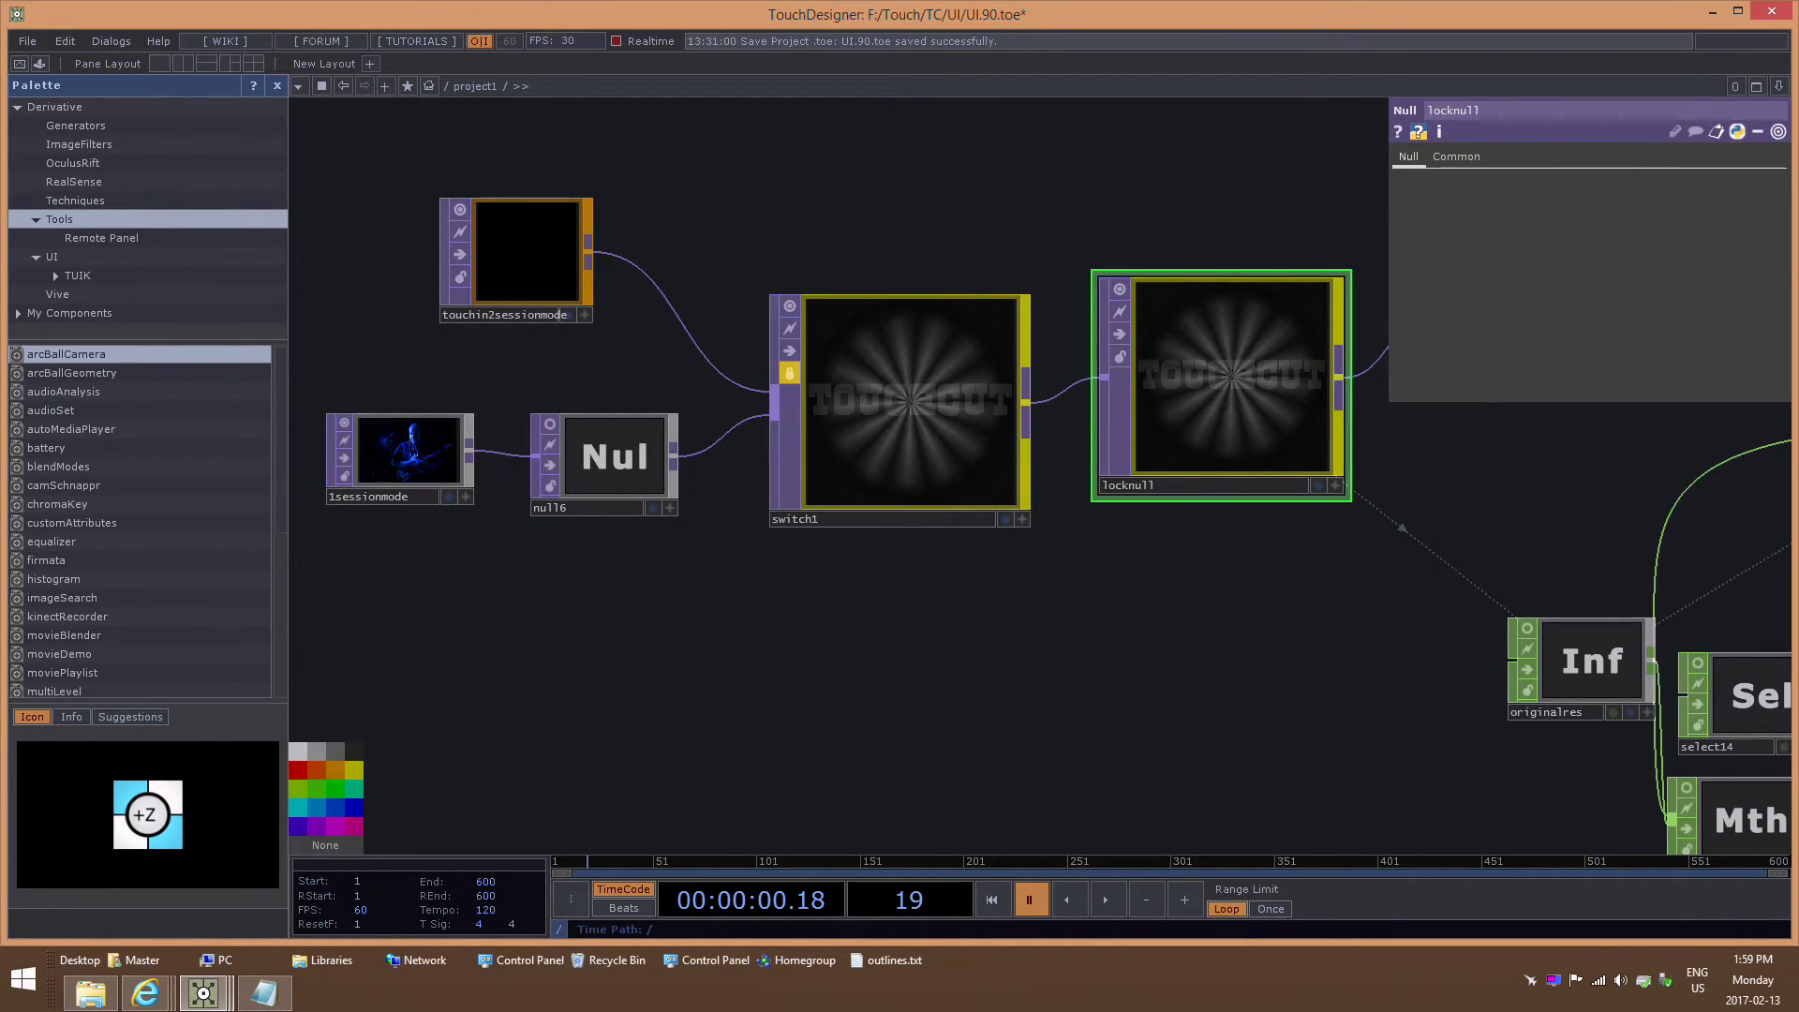
{"action": "left_click_drag", "start_coordinate": [1042, 547], "coordinate": [1120, 581]}
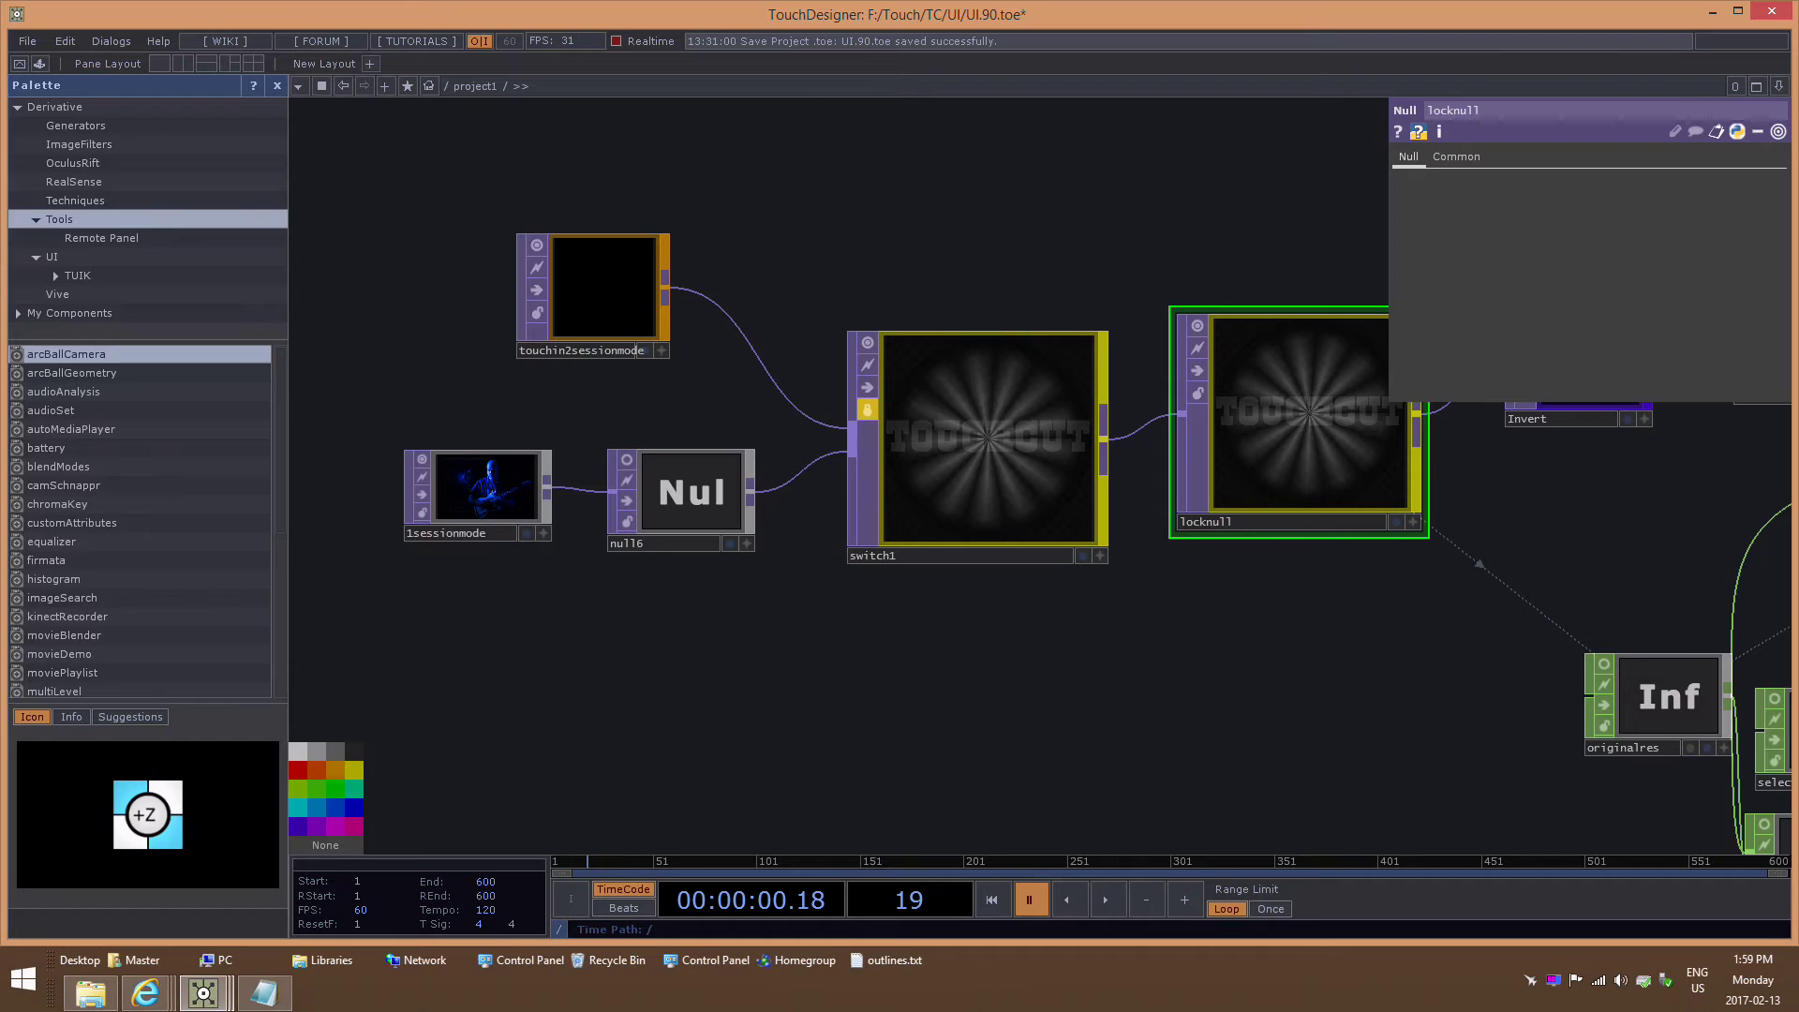
{"action": "scroll", "coordinate": [1121, 581], "scroll_direction": "down", "scroll_amount": 3}
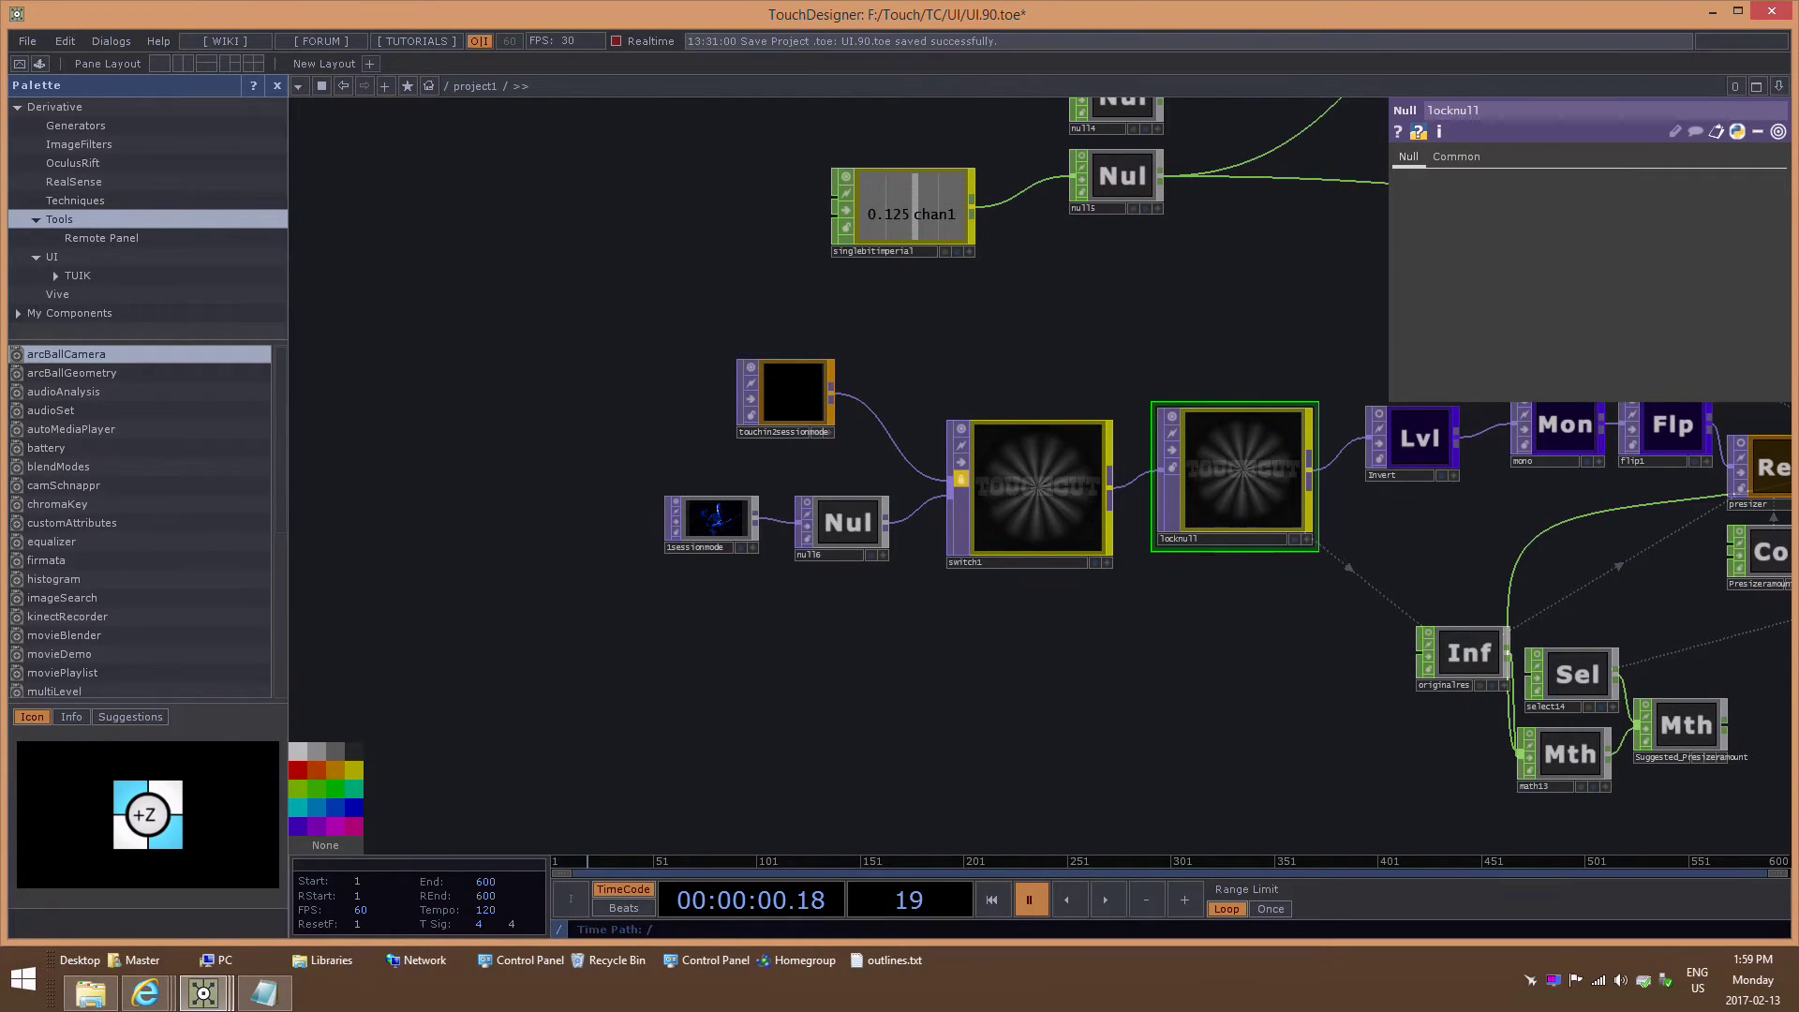
Switch to the bowlmaking session and review the null1, null2 and Toucutterout chain beside CNClivestream.
{"action": "key", "text": "alt+Tab"}
{"action": "scroll", "coordinate": [1248, 721], "scroll_direction": "down", "scroll_amount": 4}
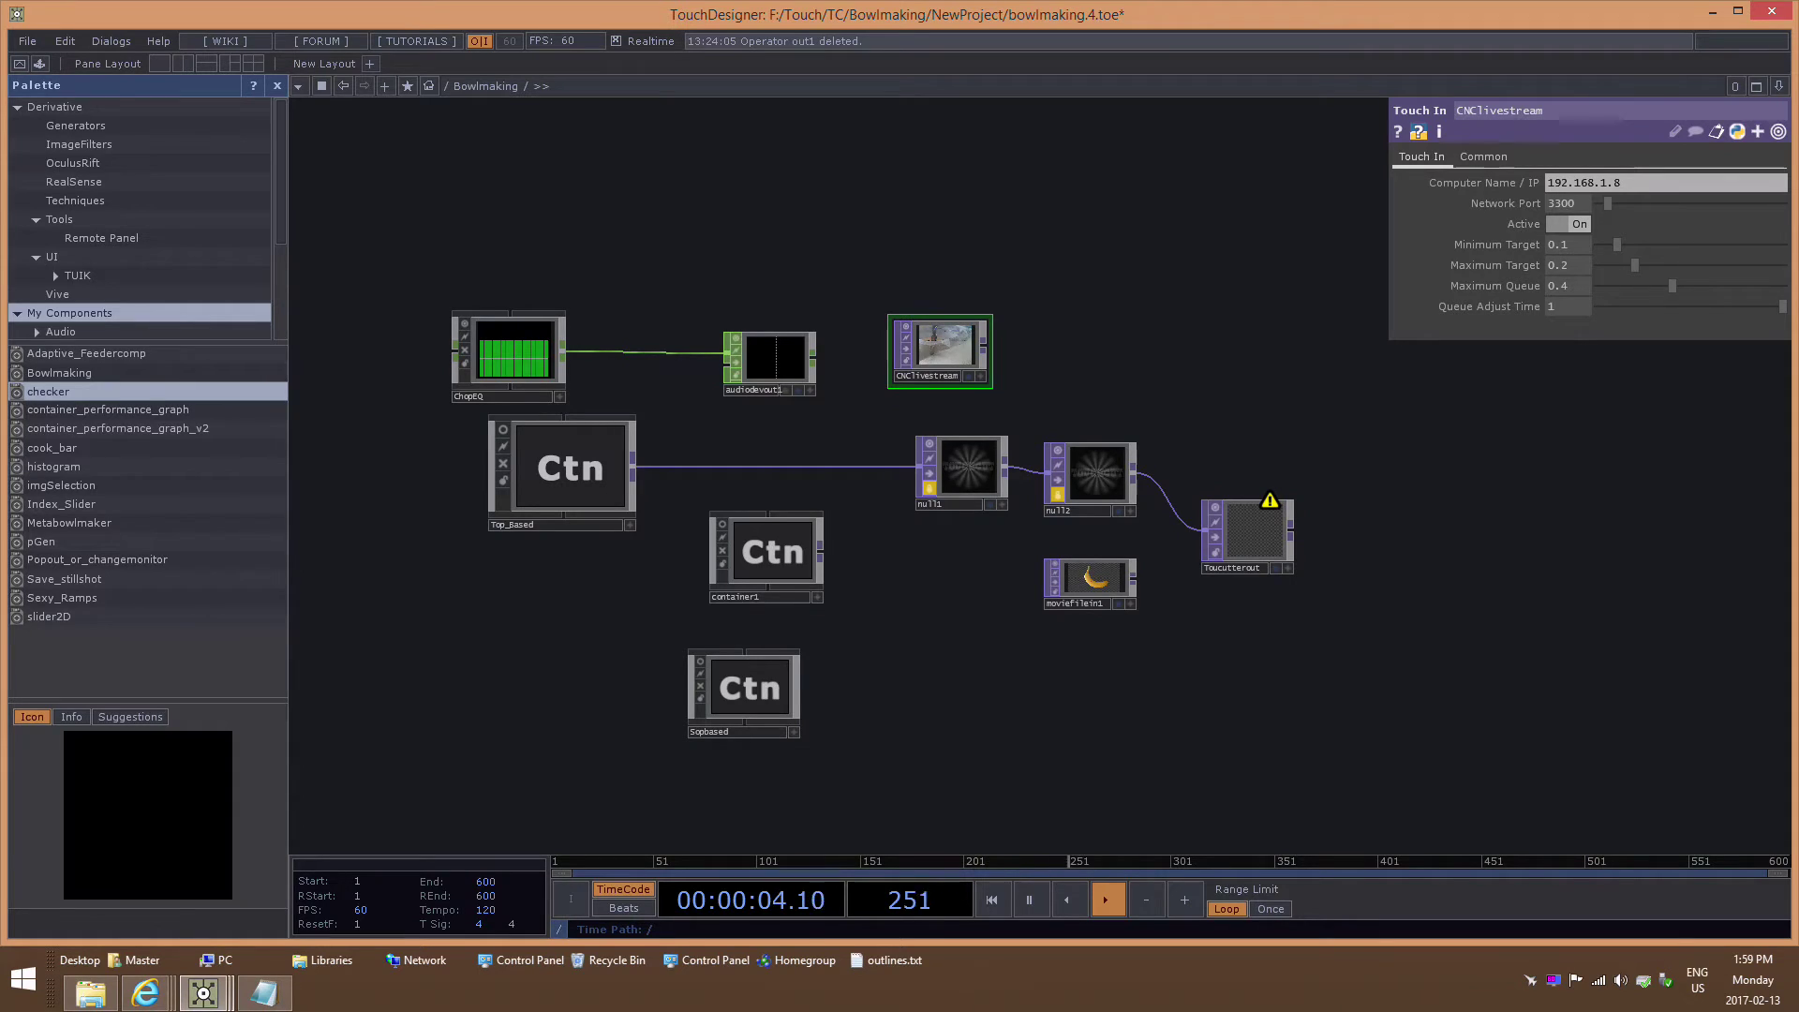
{"action": "scroll", "coordinate": [922, 539], "scroll_direction": "up", "scroll_amount": 2}
{"action": "scroll", "coordinate": [920, 548], "scroll_direction": "up", "scroll_amount": 1}
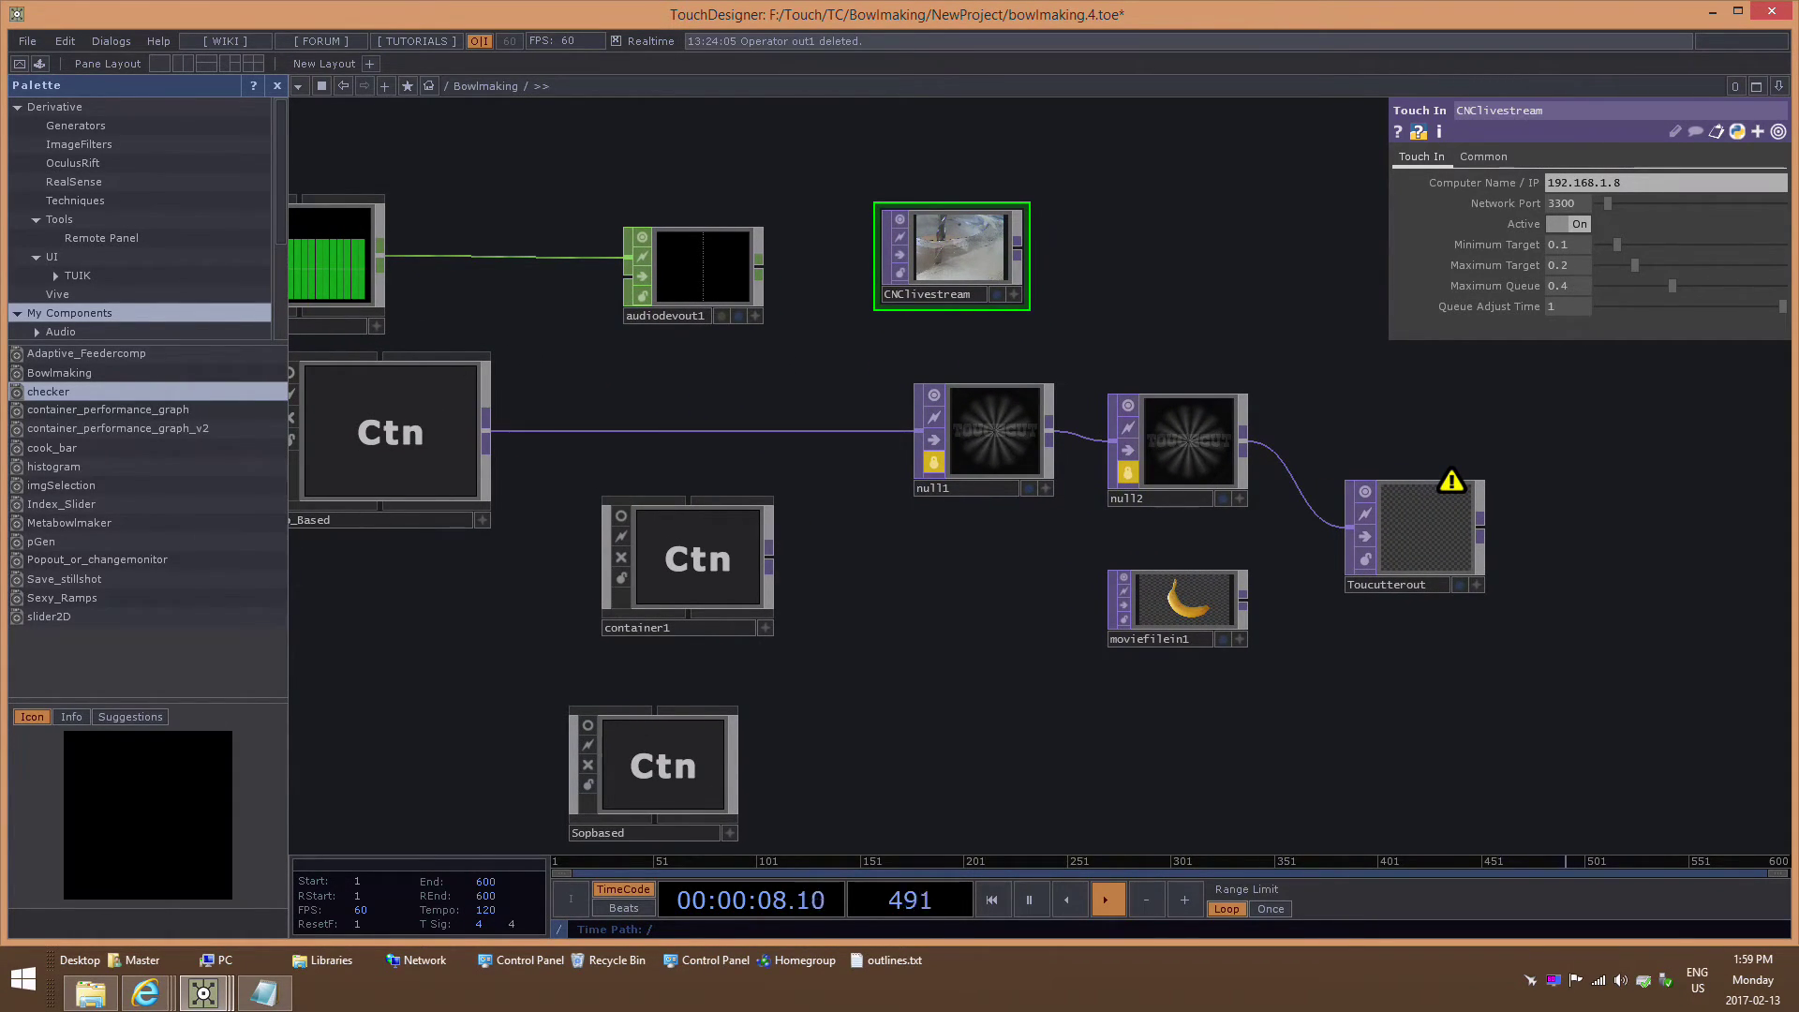
Return to the UI.90 session and examine the G-code lines in null1 at the output end.
{"action": "key", "text": "alt+Tab"}
{"action": "scroll", "coordinate": [796, 670], "scroll_direction": "down", "scroll_amount": 12}
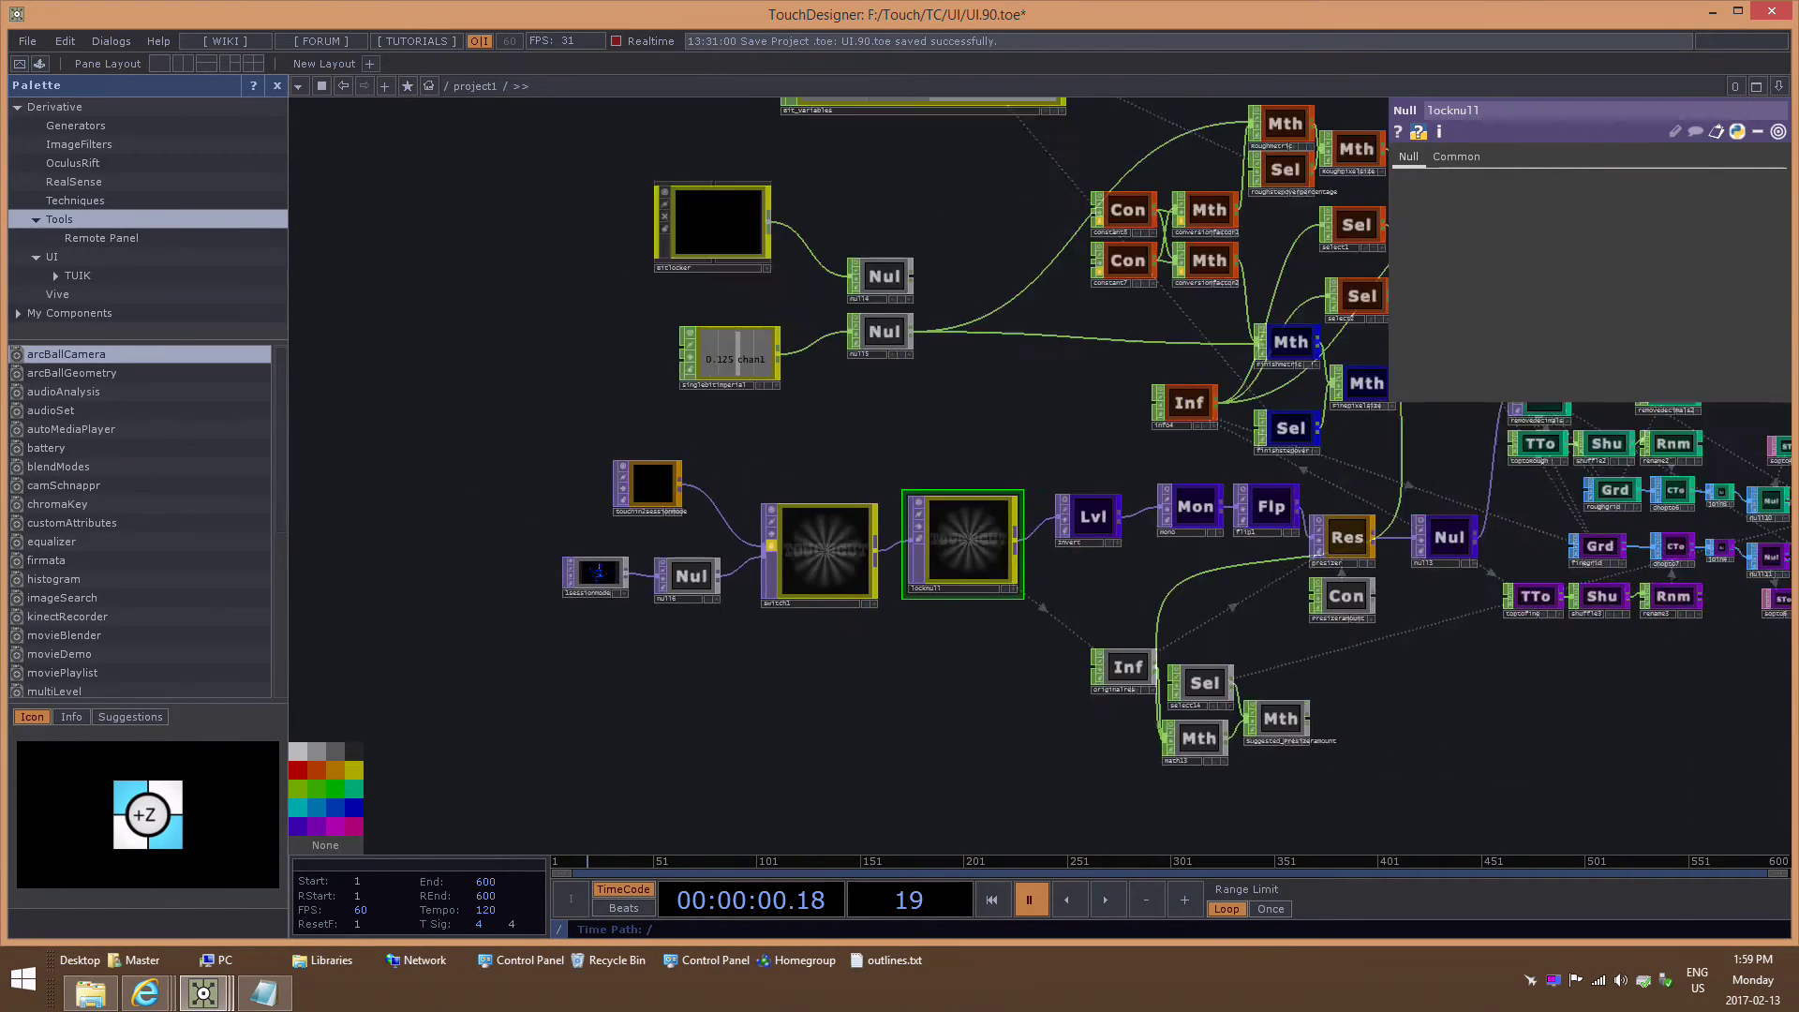
{"action": "scroll", "coordinate": [1406, 639], "scroll_direction": "up", "scroll_amount": 4}
{"action": "scroll", "coordinate": [805, 710], "scroll_direction": "up", "scroll_amount": 12}
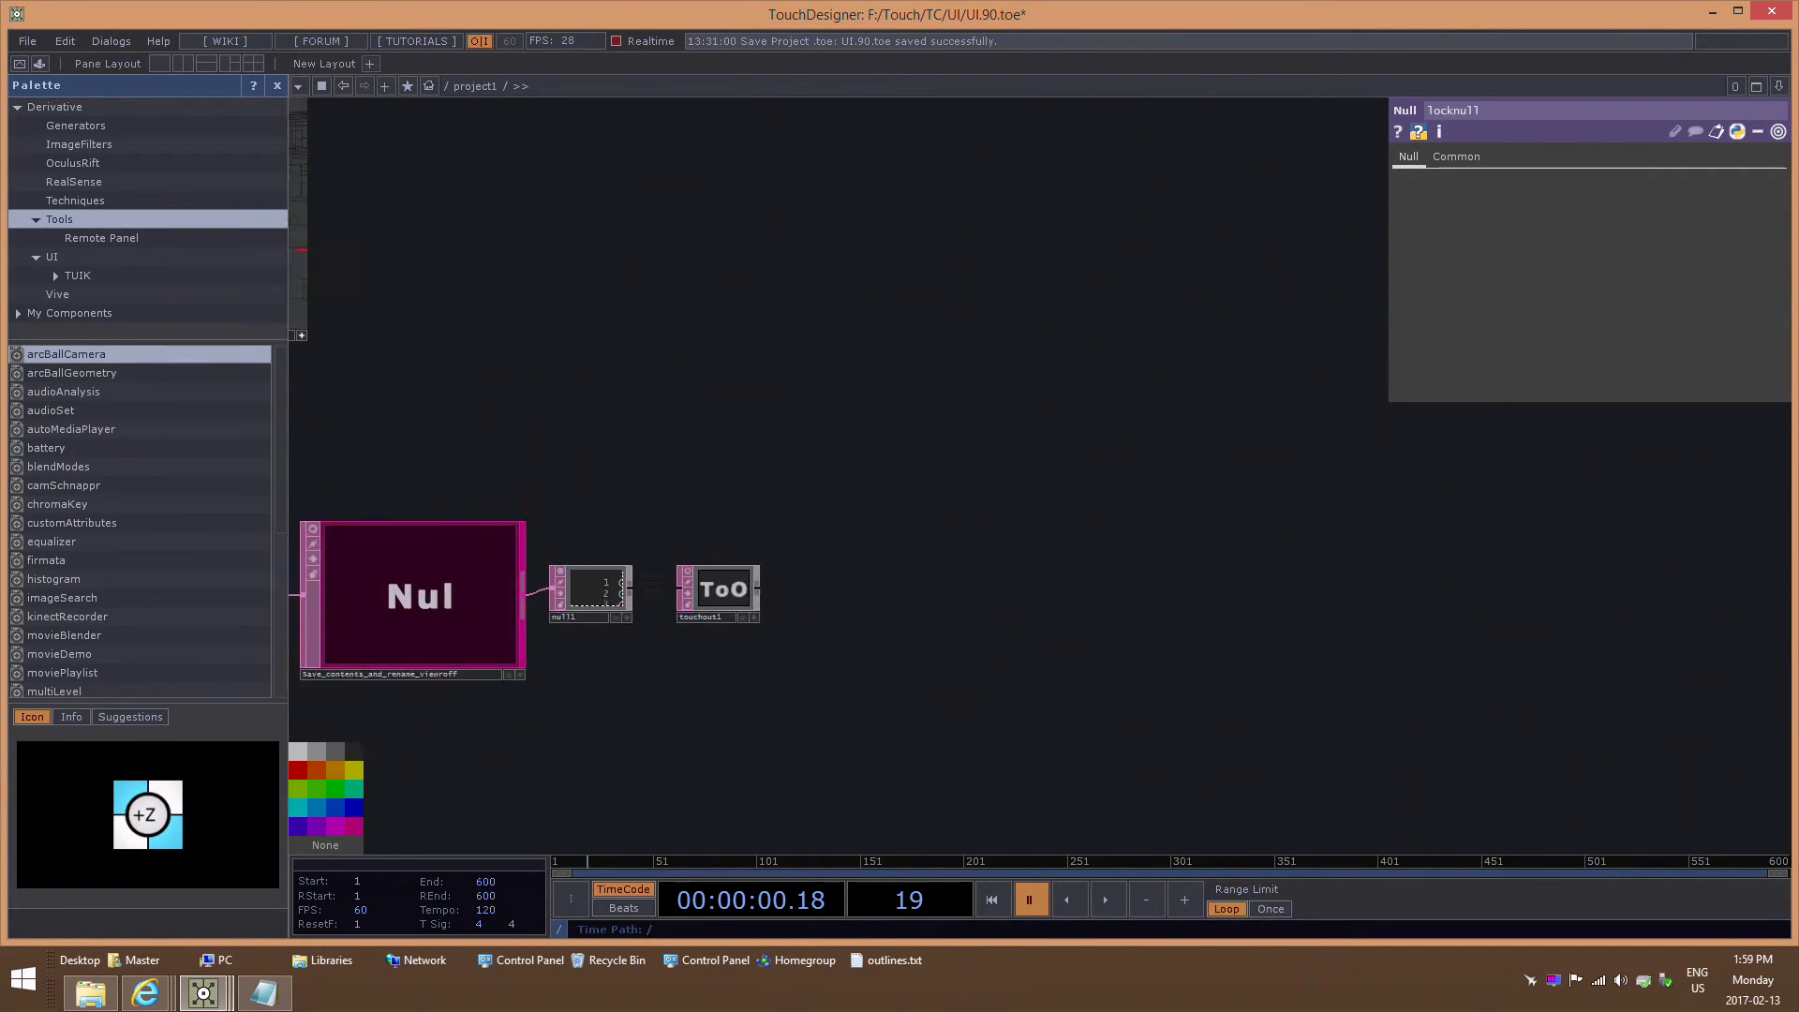
{"action": "scroll", "coordinate": [1315, 571], "scroll_direction": "up", "scroll_amount": 5}
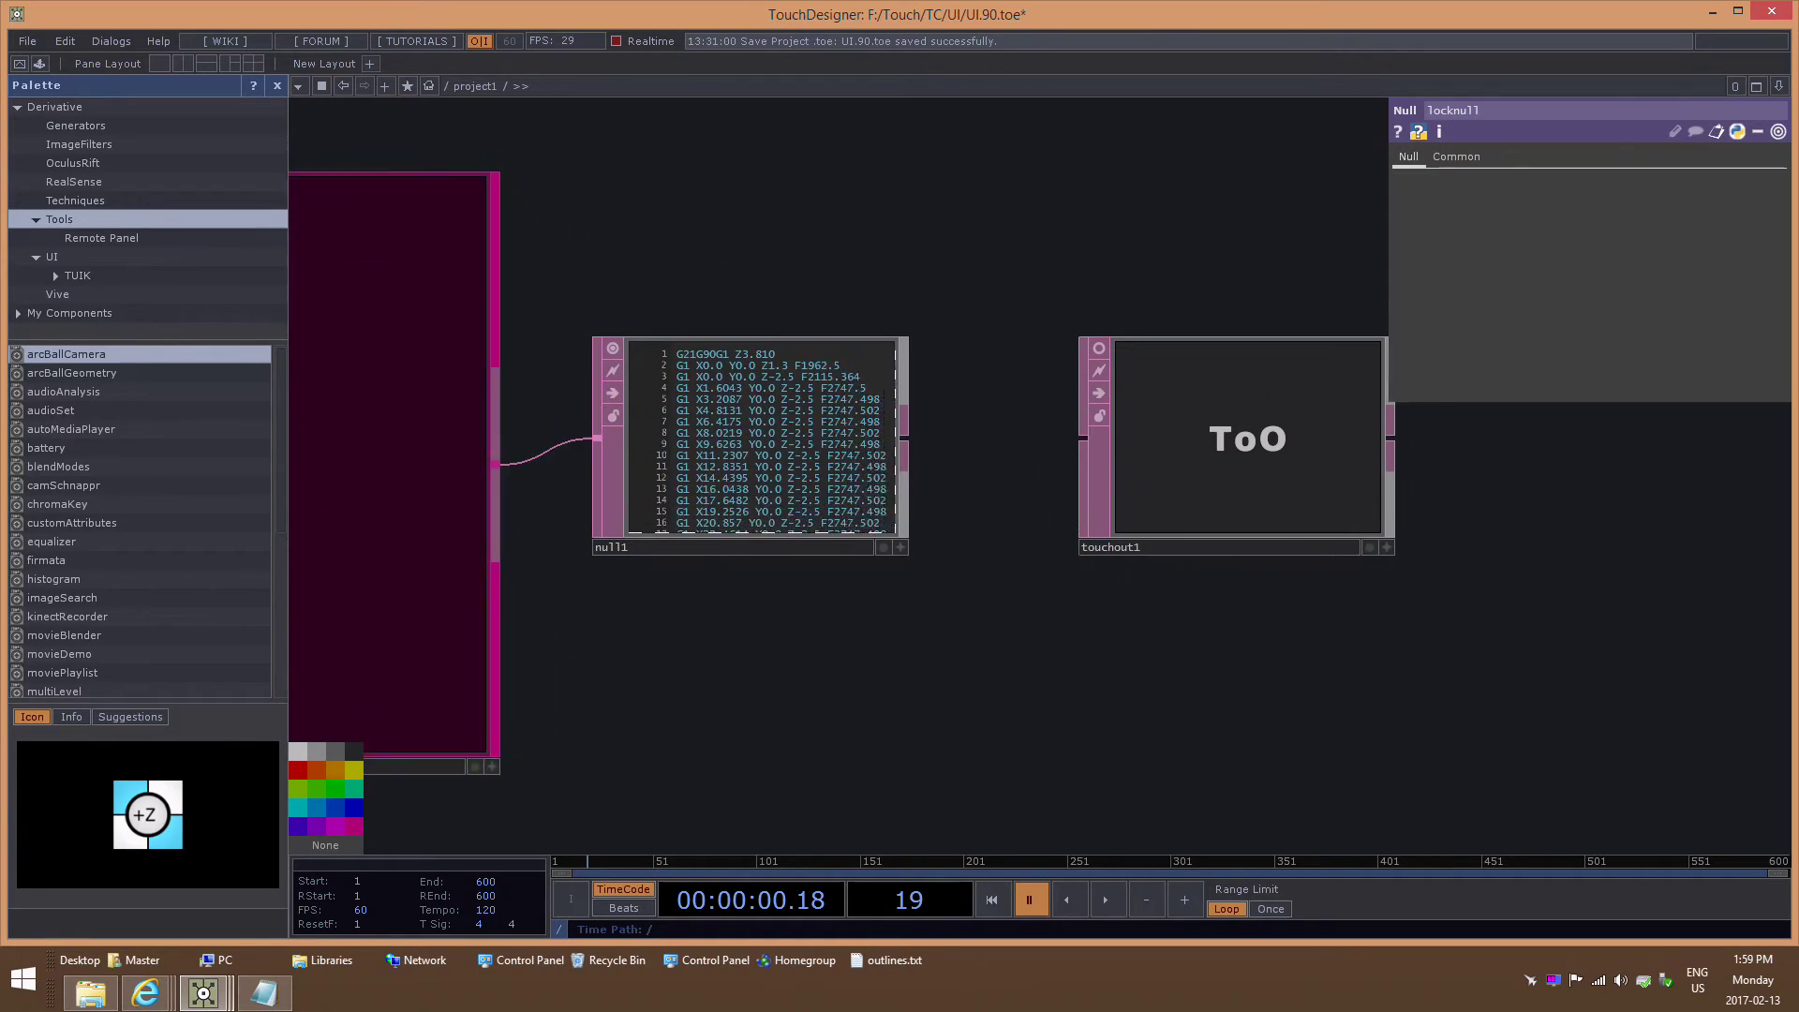
{"action": "left_click_drag", "start_coordinate": [984, 637], "coordinate": [849, 664]}
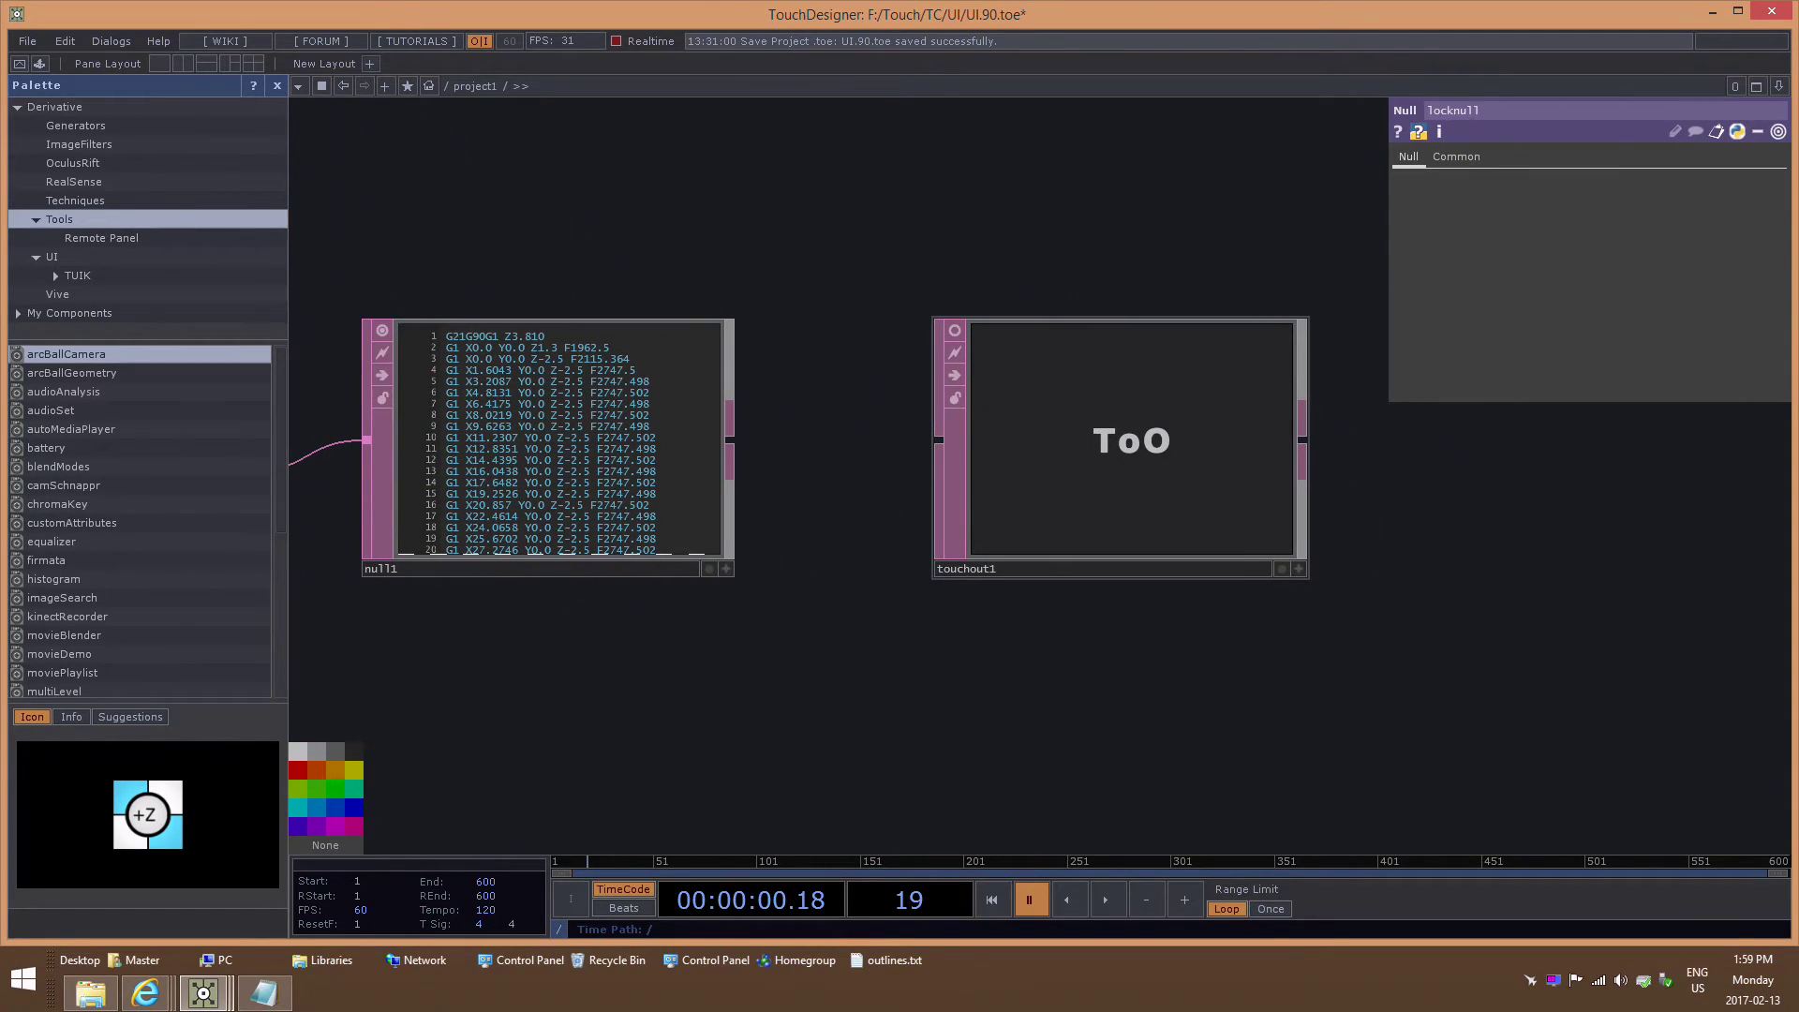
Check the streaming parameters of touchout1 and move it right next to the null1 G-code node.
{"action": "left_click", "coordinate": [1120, 440]}
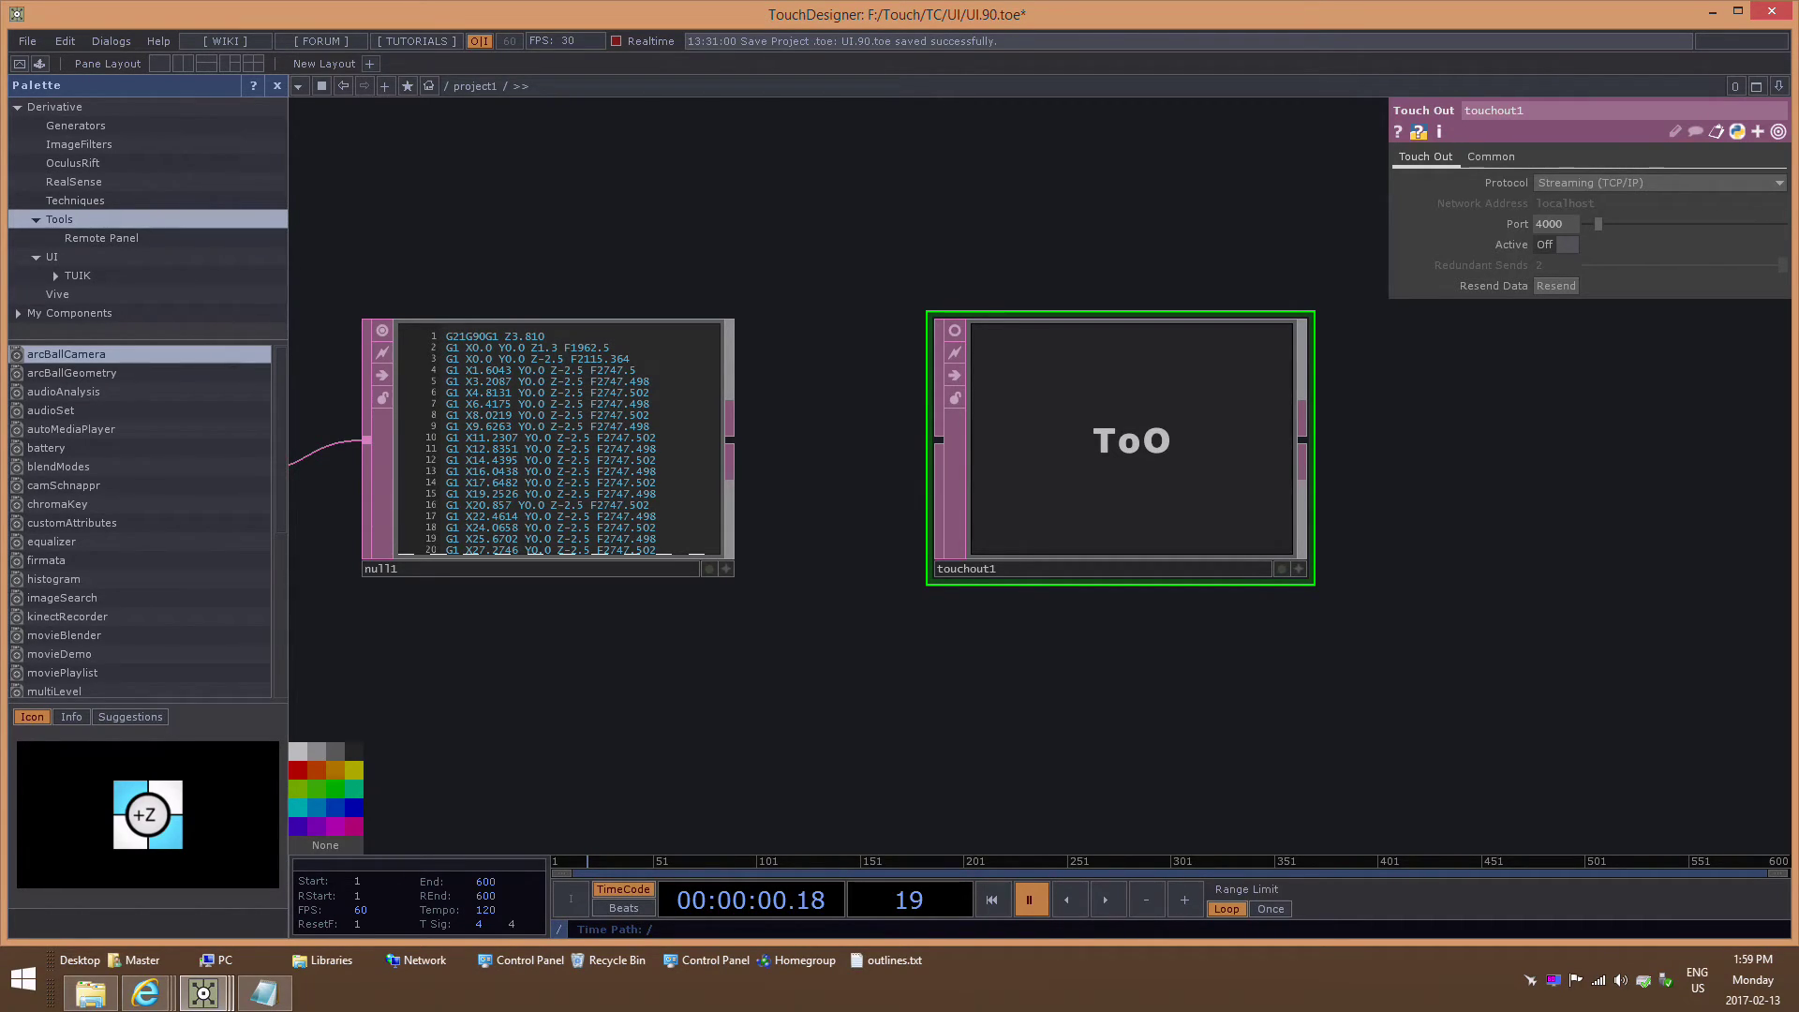
{"action": "left_click_drag", "start_coordinate": [1120, 440], "coordinate": [948, 441]}
{"action": "left_click_drag", "start_coordinate": [937, 674], "coordinate": [1121, 653]}
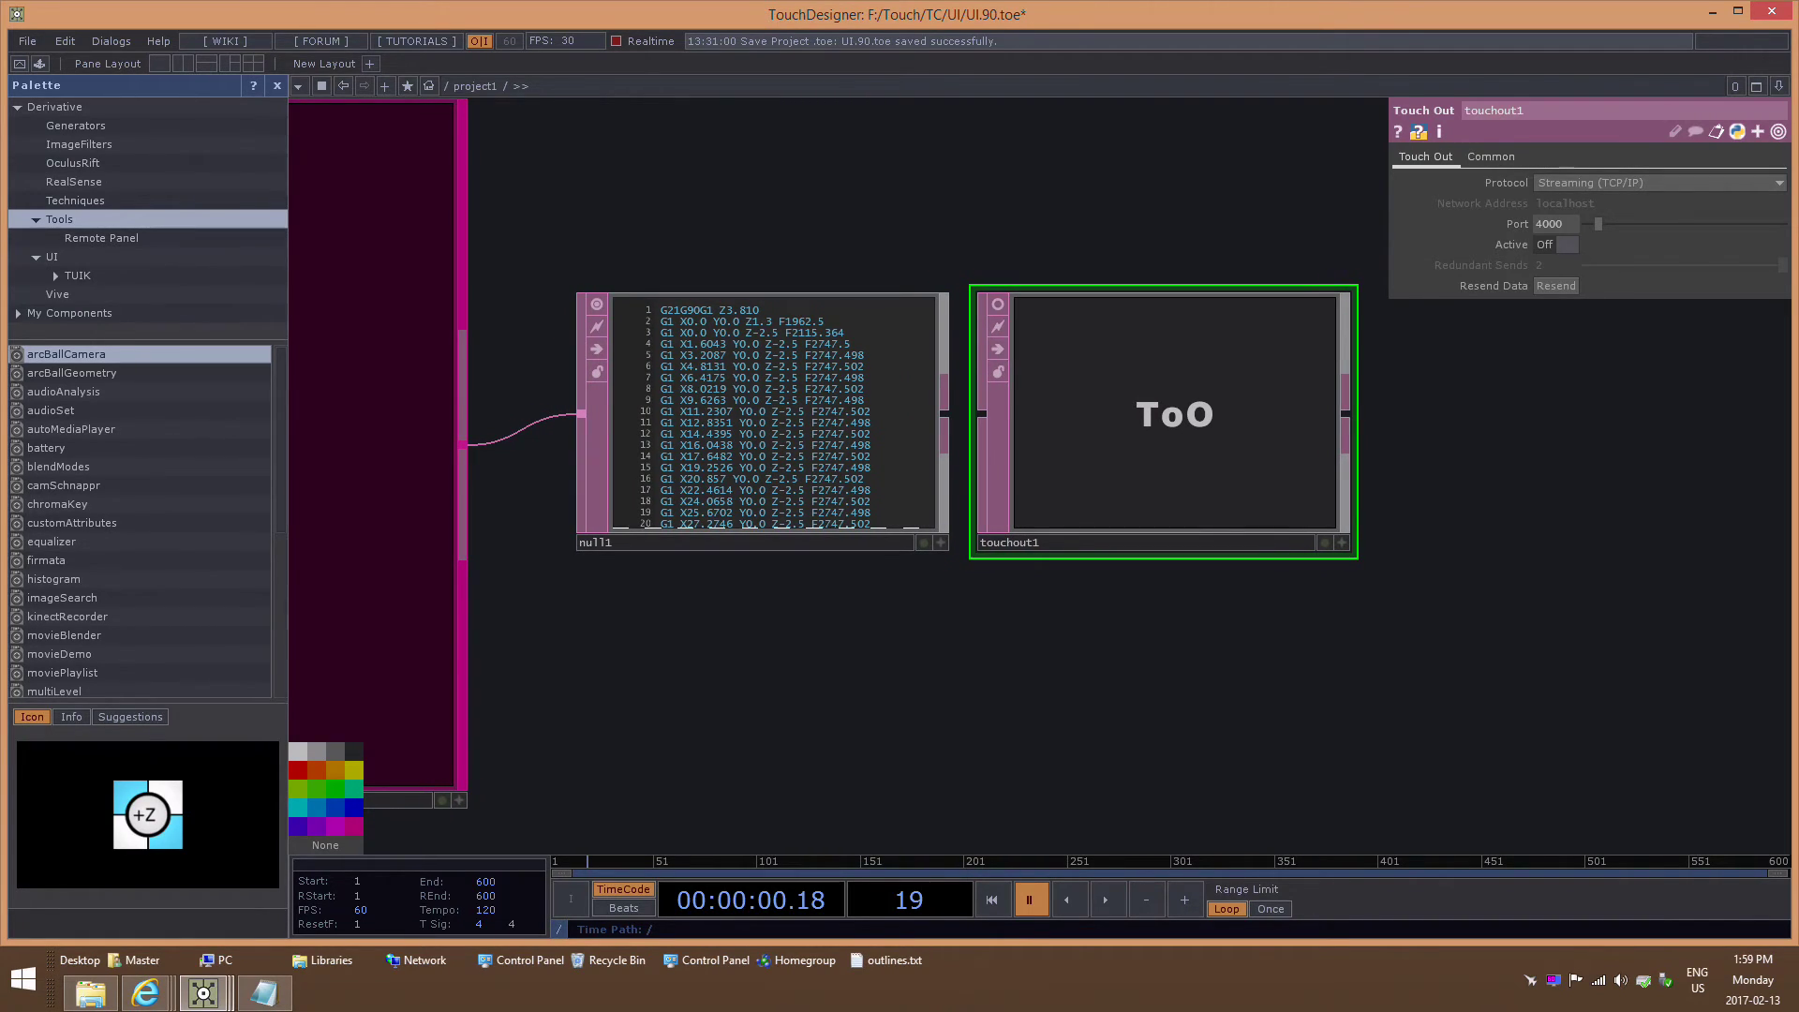
{"action": "left_click_drag", "start_coordinate": [856, 675], "coordinate": [1020, 648]}
{"action": "scroll", "coordinate": [1020, 648], "scroll_direction": "down", "scroll_amount": 5}
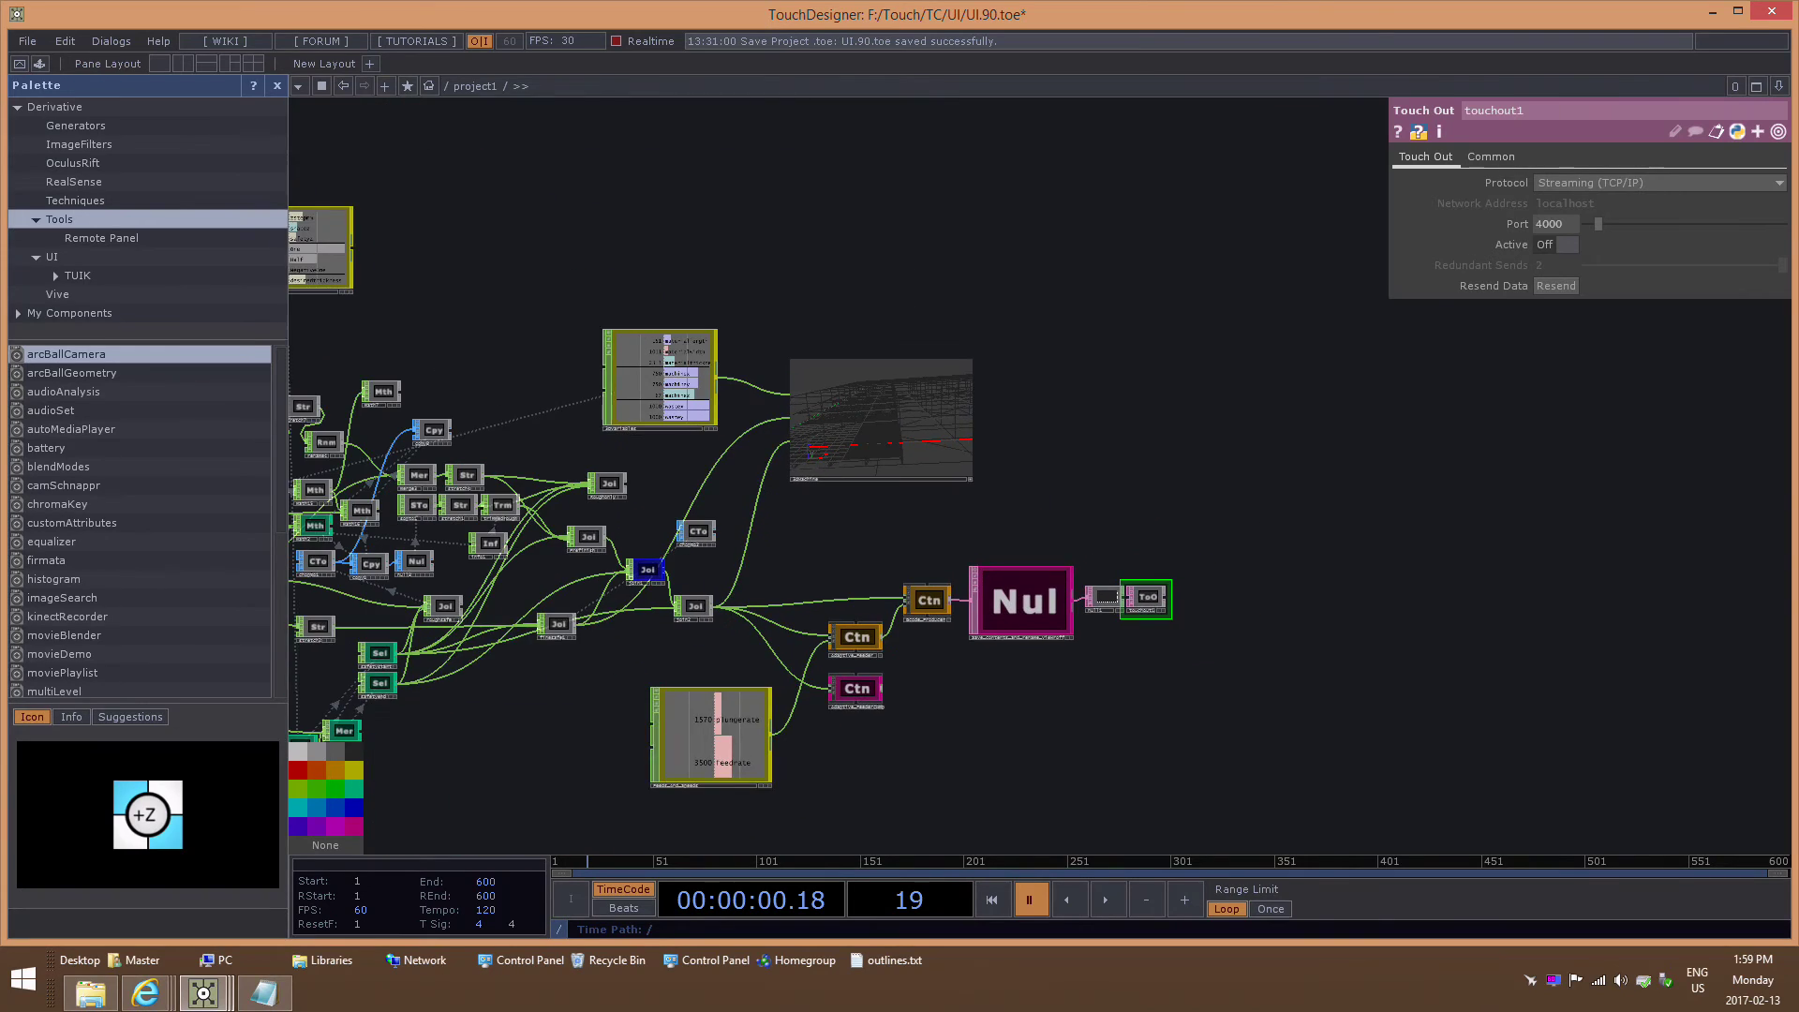
Switch to outlines.txt in Notepad and review the Video 2 user interface topics.
{"action": "key", "text": "alt+Tab"}
{"action": "key", "text": "alt+Tab"}
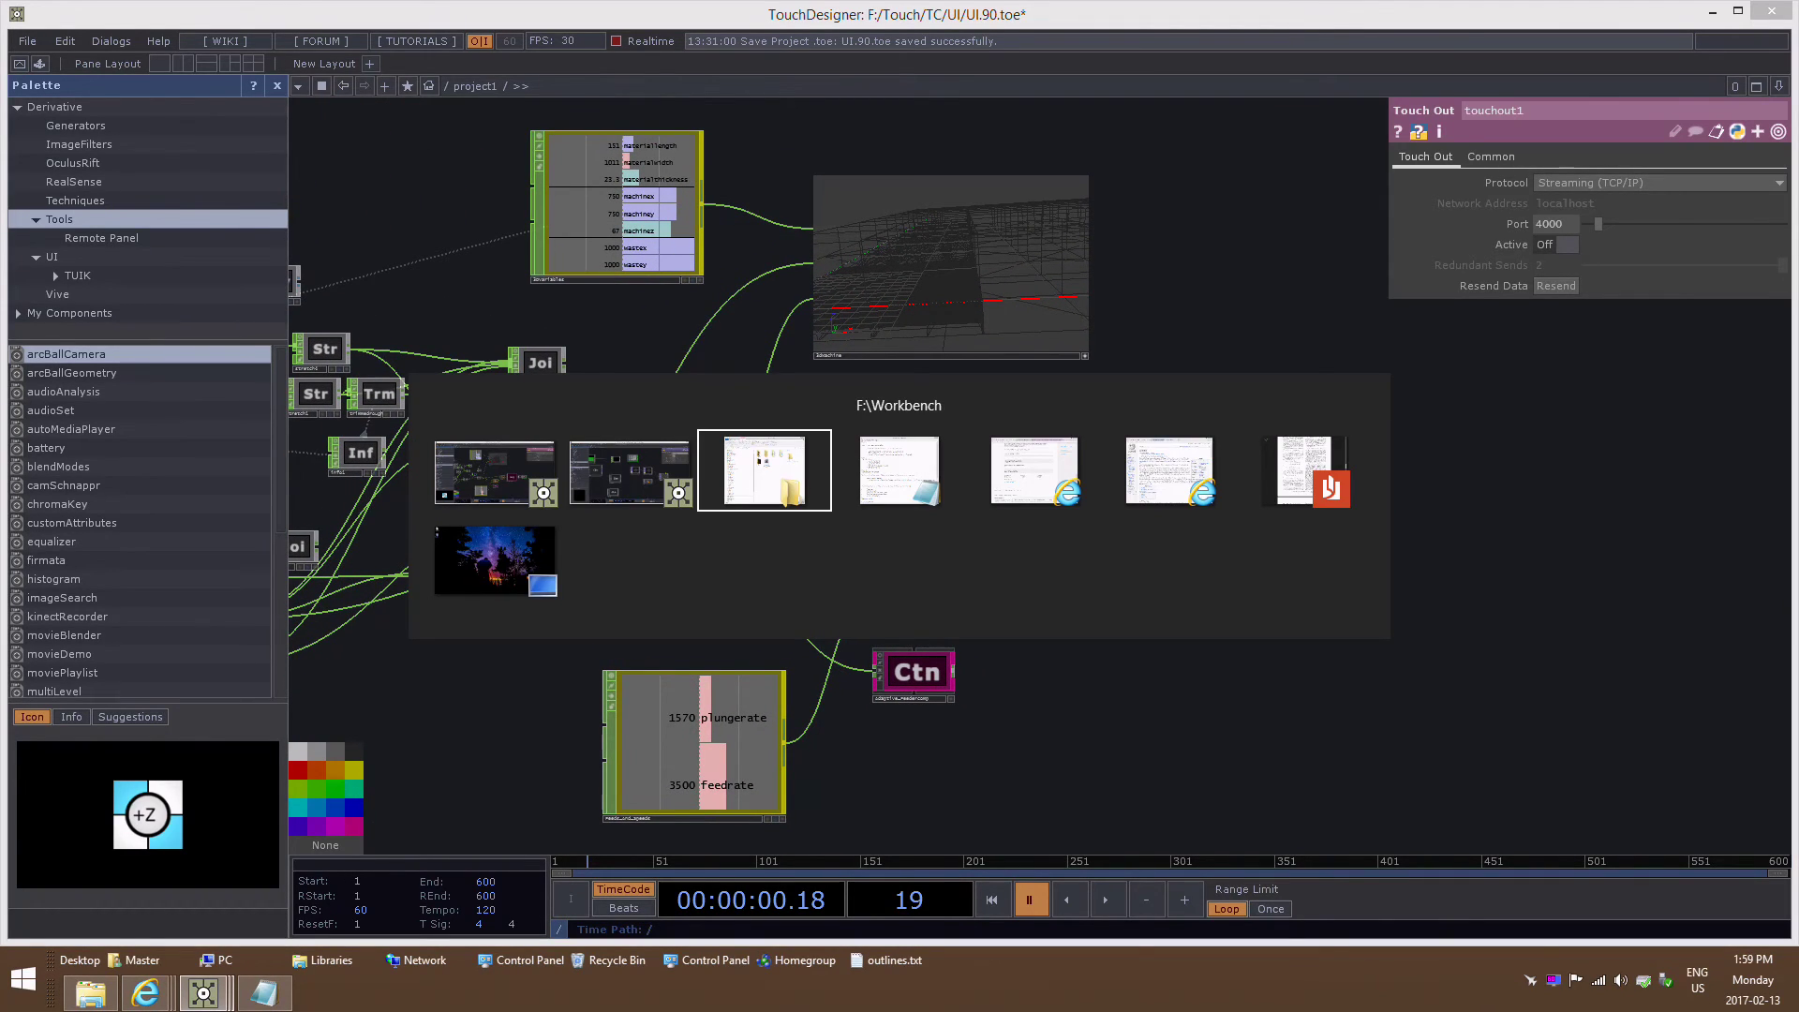
{"action": "key", "text": "alt+Tab"}
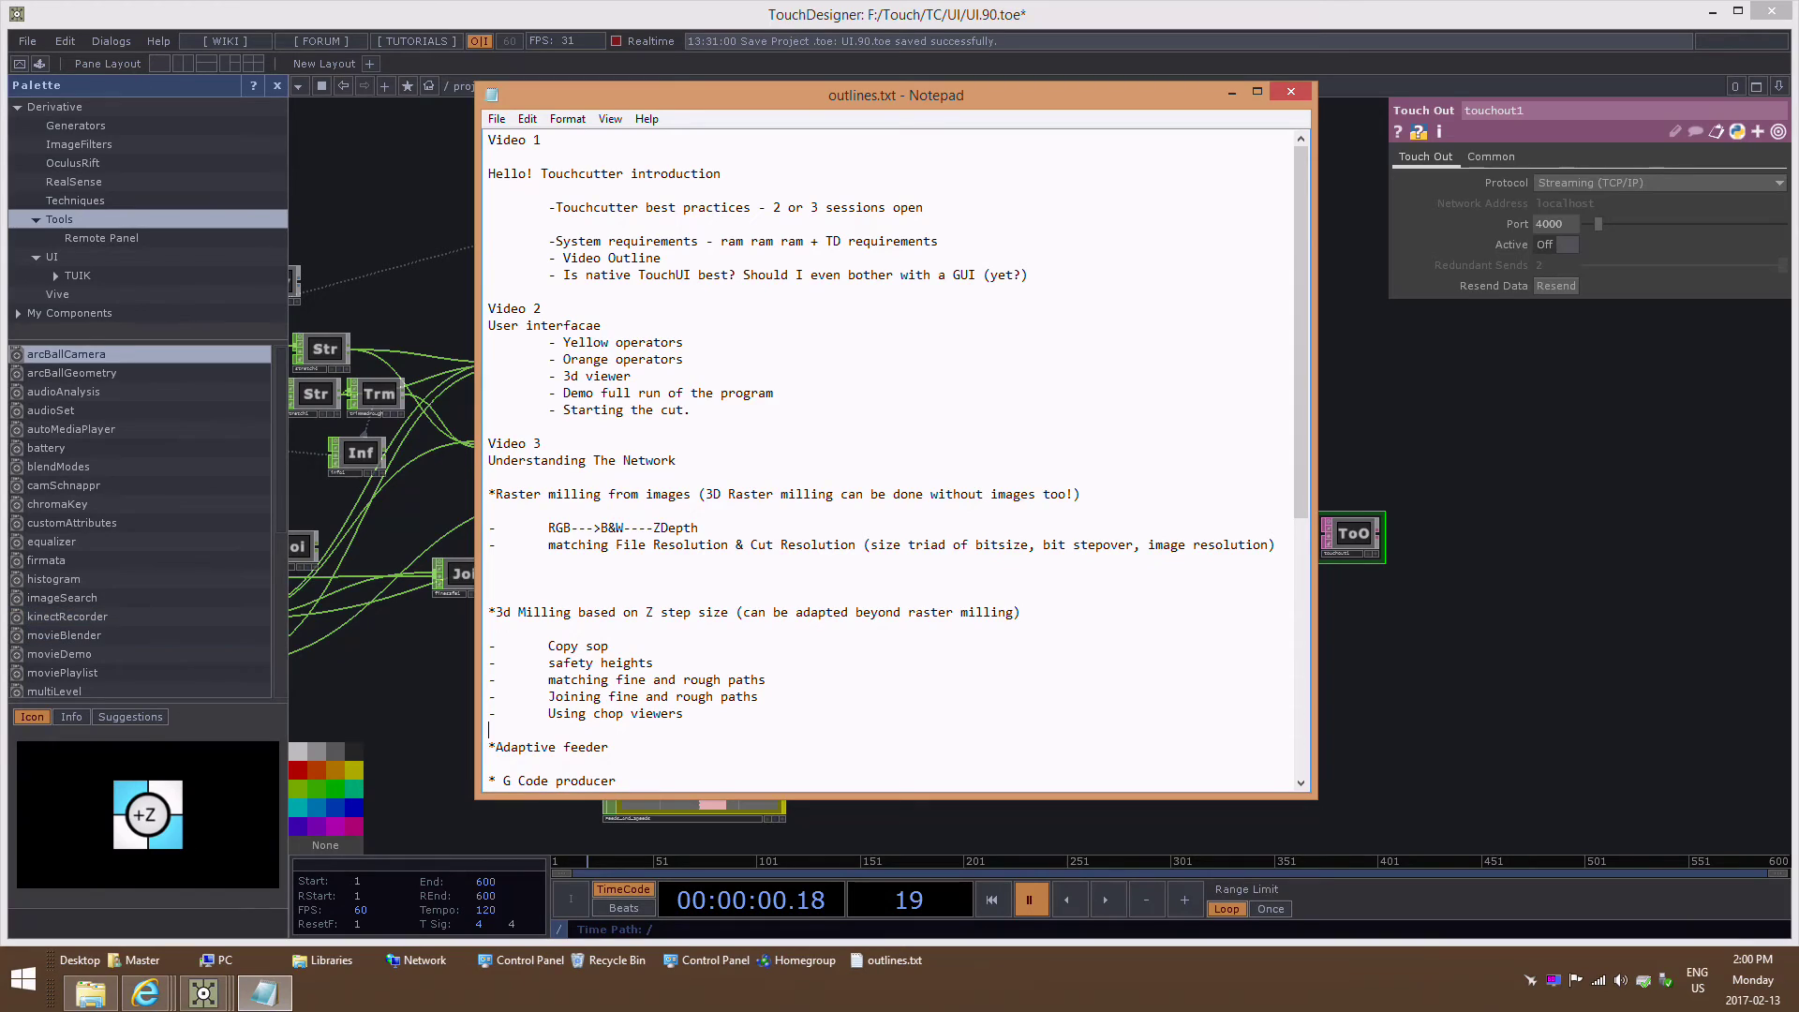
{"action": "left_click", "coordinate": [559, 325]}
{"action": "left_click_drag", "start_coordinate": [556, 325], "coordinate": [691, 410]}
{"action": "left_click", "coordinate": [690, 409]}
Read the outline's Video 3 and Video 4 topics, possible future projects and TouchDesigner wishlist.
{"action": "scroll", "coordinate": [895, 459], "scroll_direction": "down", "scroll_amount": 4}
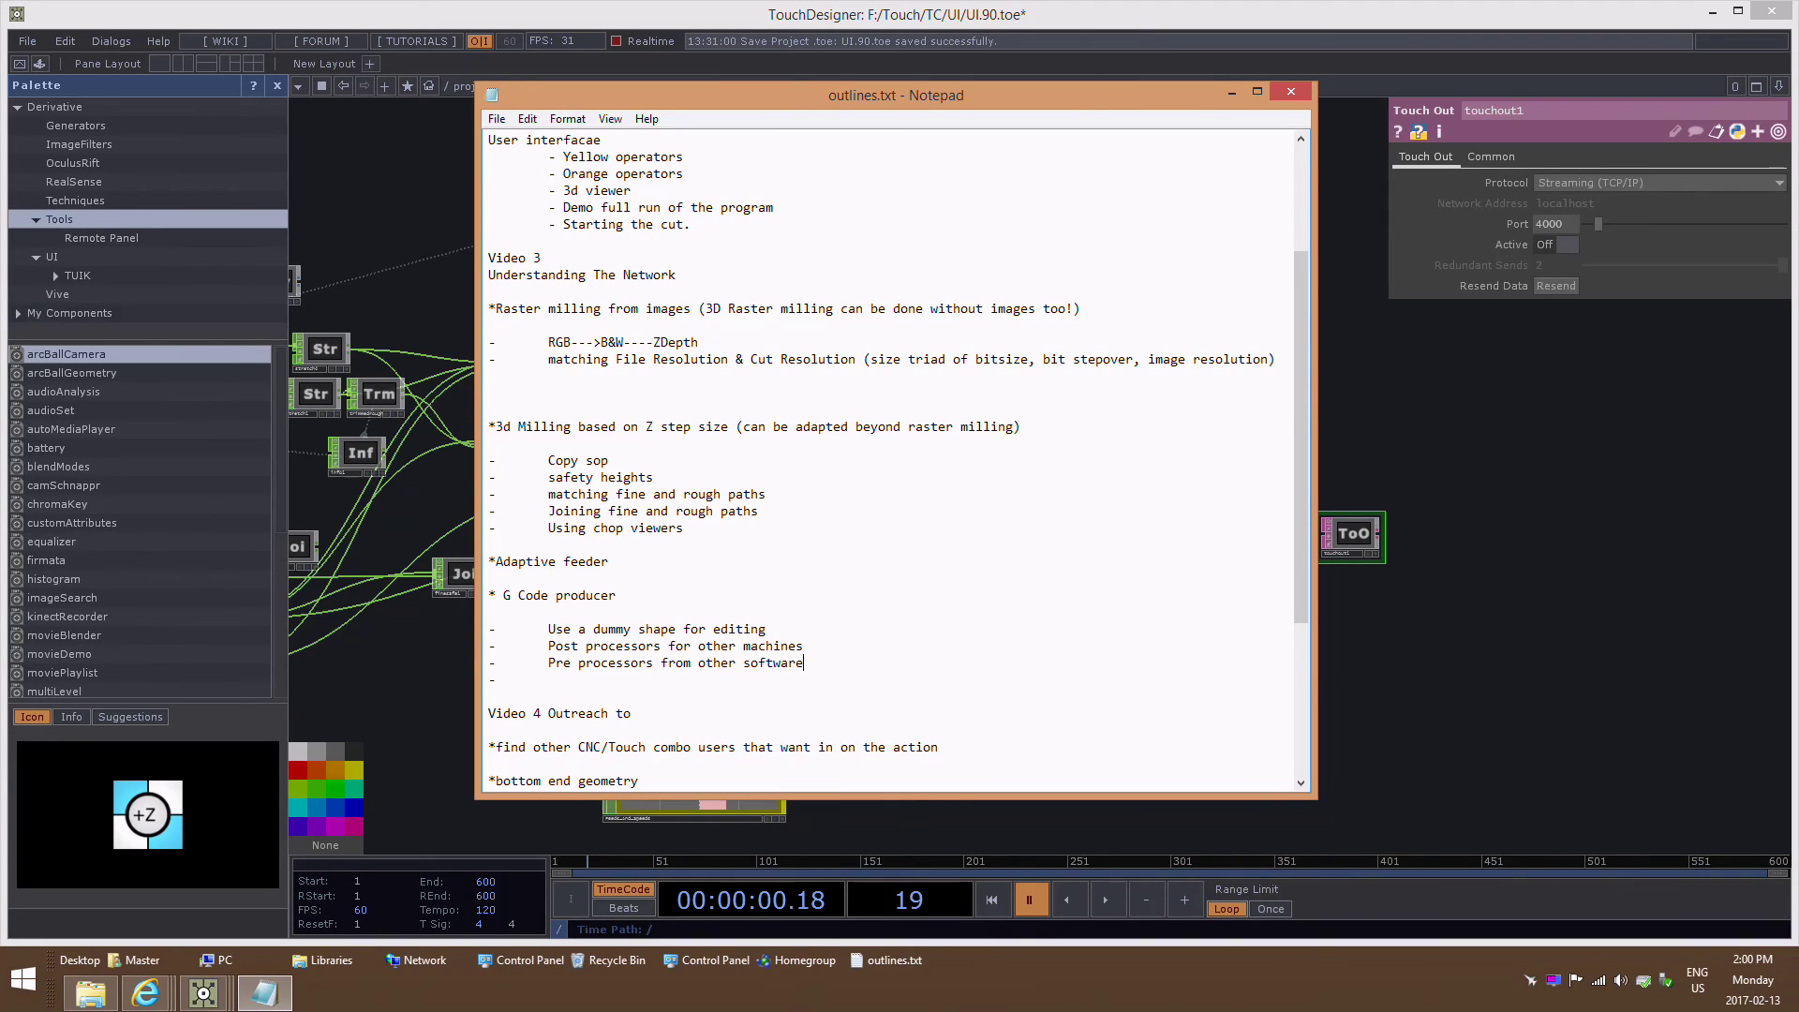
{"action": "scroll", "coordinate": [895, 459], "scroll_direction": "down", "scroll_amount": 4}
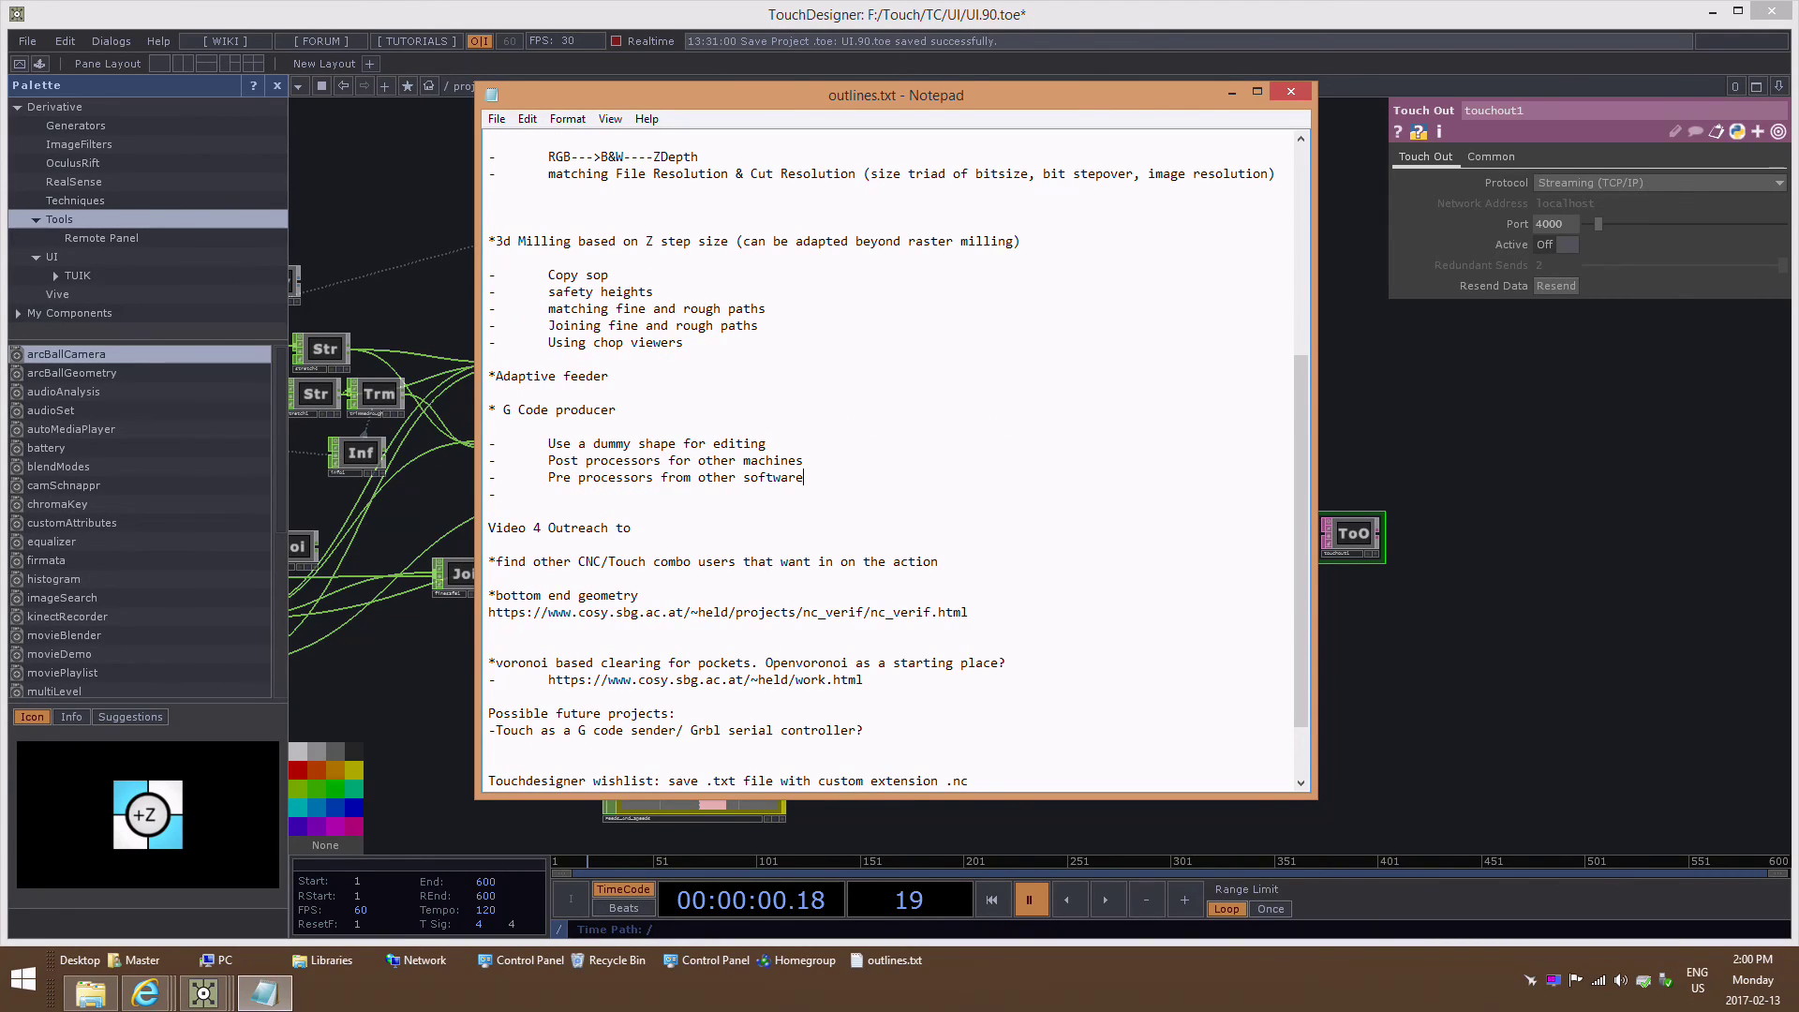
{"action": "scroll", "coordinate": [894, 459], "scroll_direction": "up", "scroll_amount": 5}
{"action": "scroll", "coordinate": [895, 459], "scroll_direction": "down", "scroll_amount": 6}
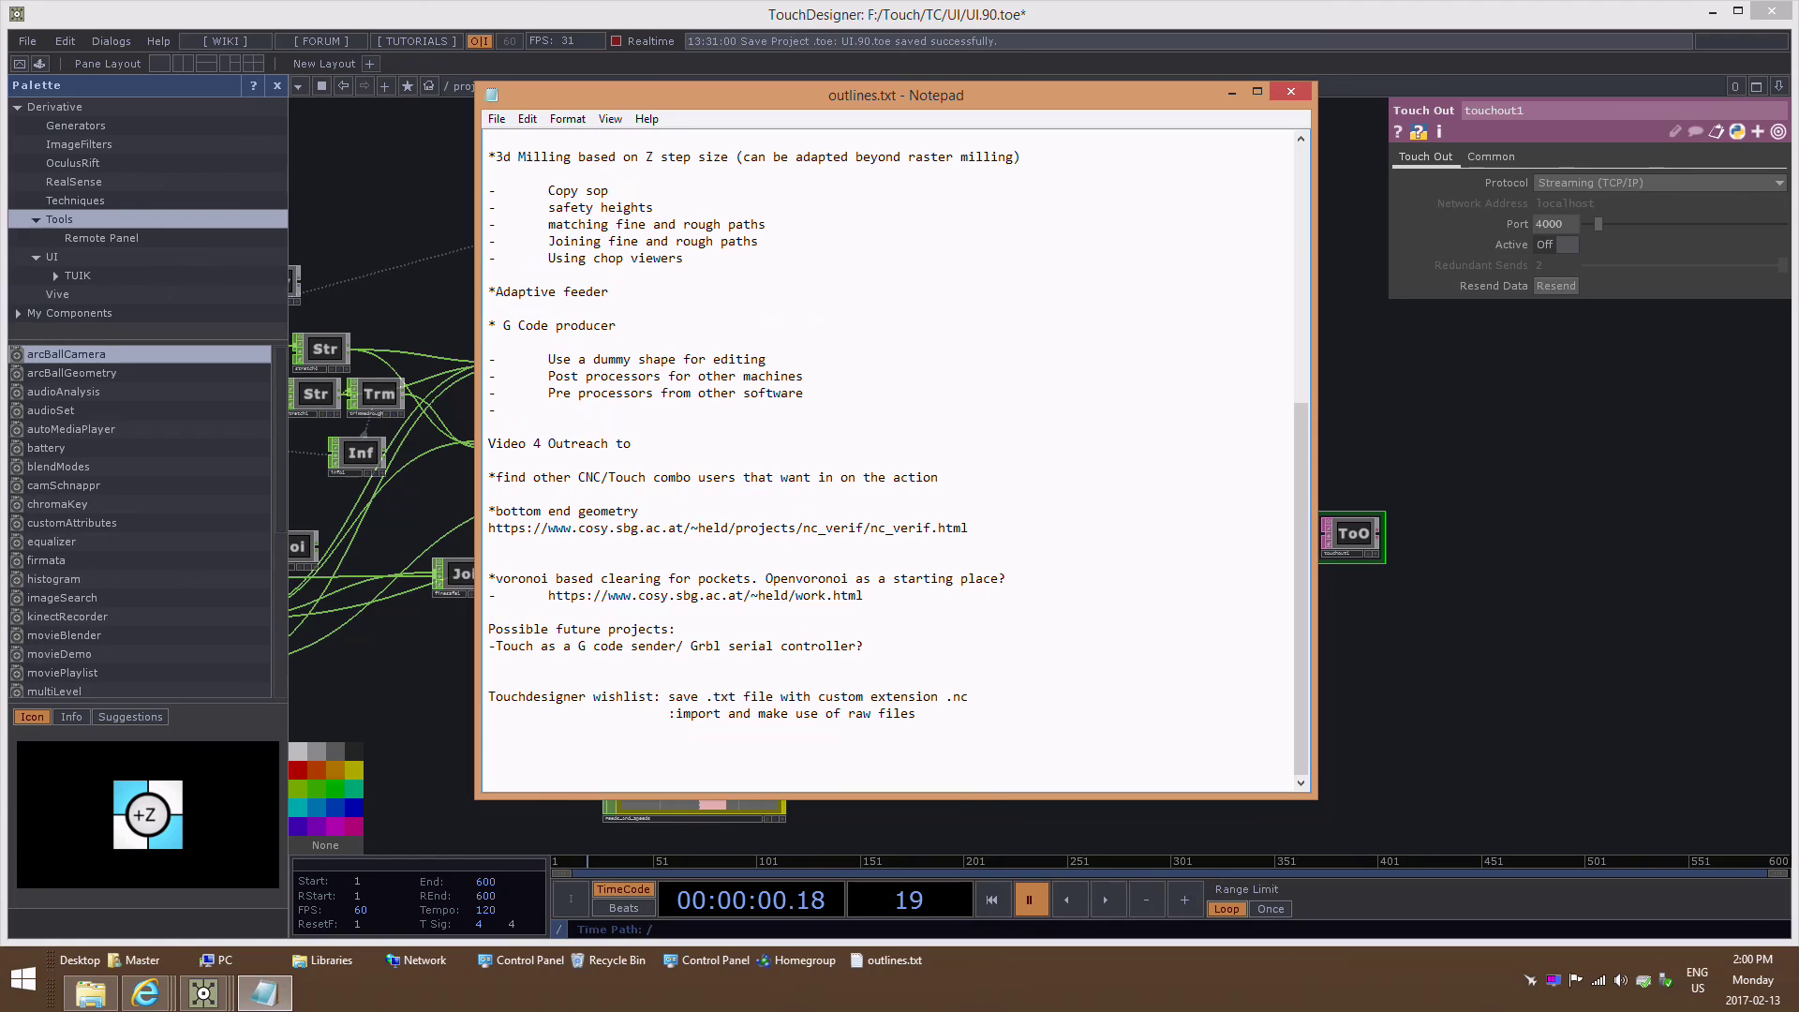
{"action": "scroll", "coordinate": [895, 459], "scroll_direction": "up", "scroll_amount": 4}
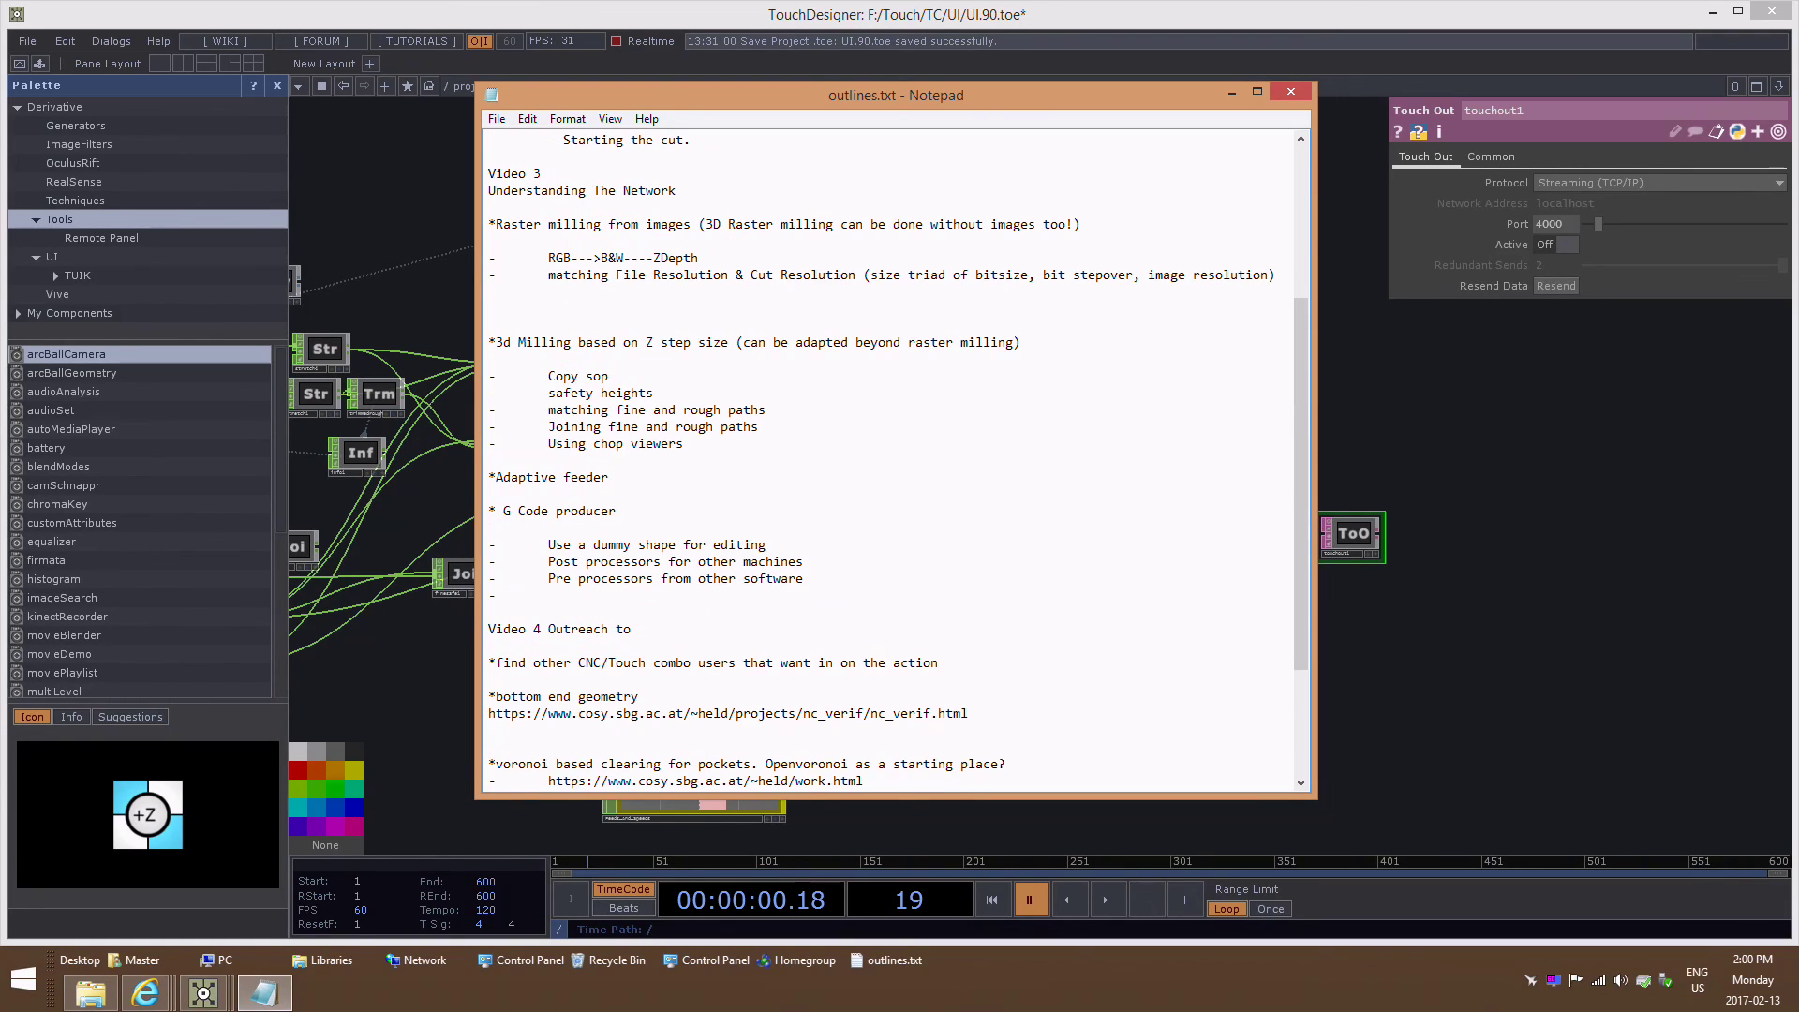
{"action": "scroll", "coordinate": [894, 459], "scroll_direction": "up", "scroll_amount": 7}
{"action": "scroll", "coordinate": [895, 459], "scroll_direction": "down", "scroll_amount": 11}
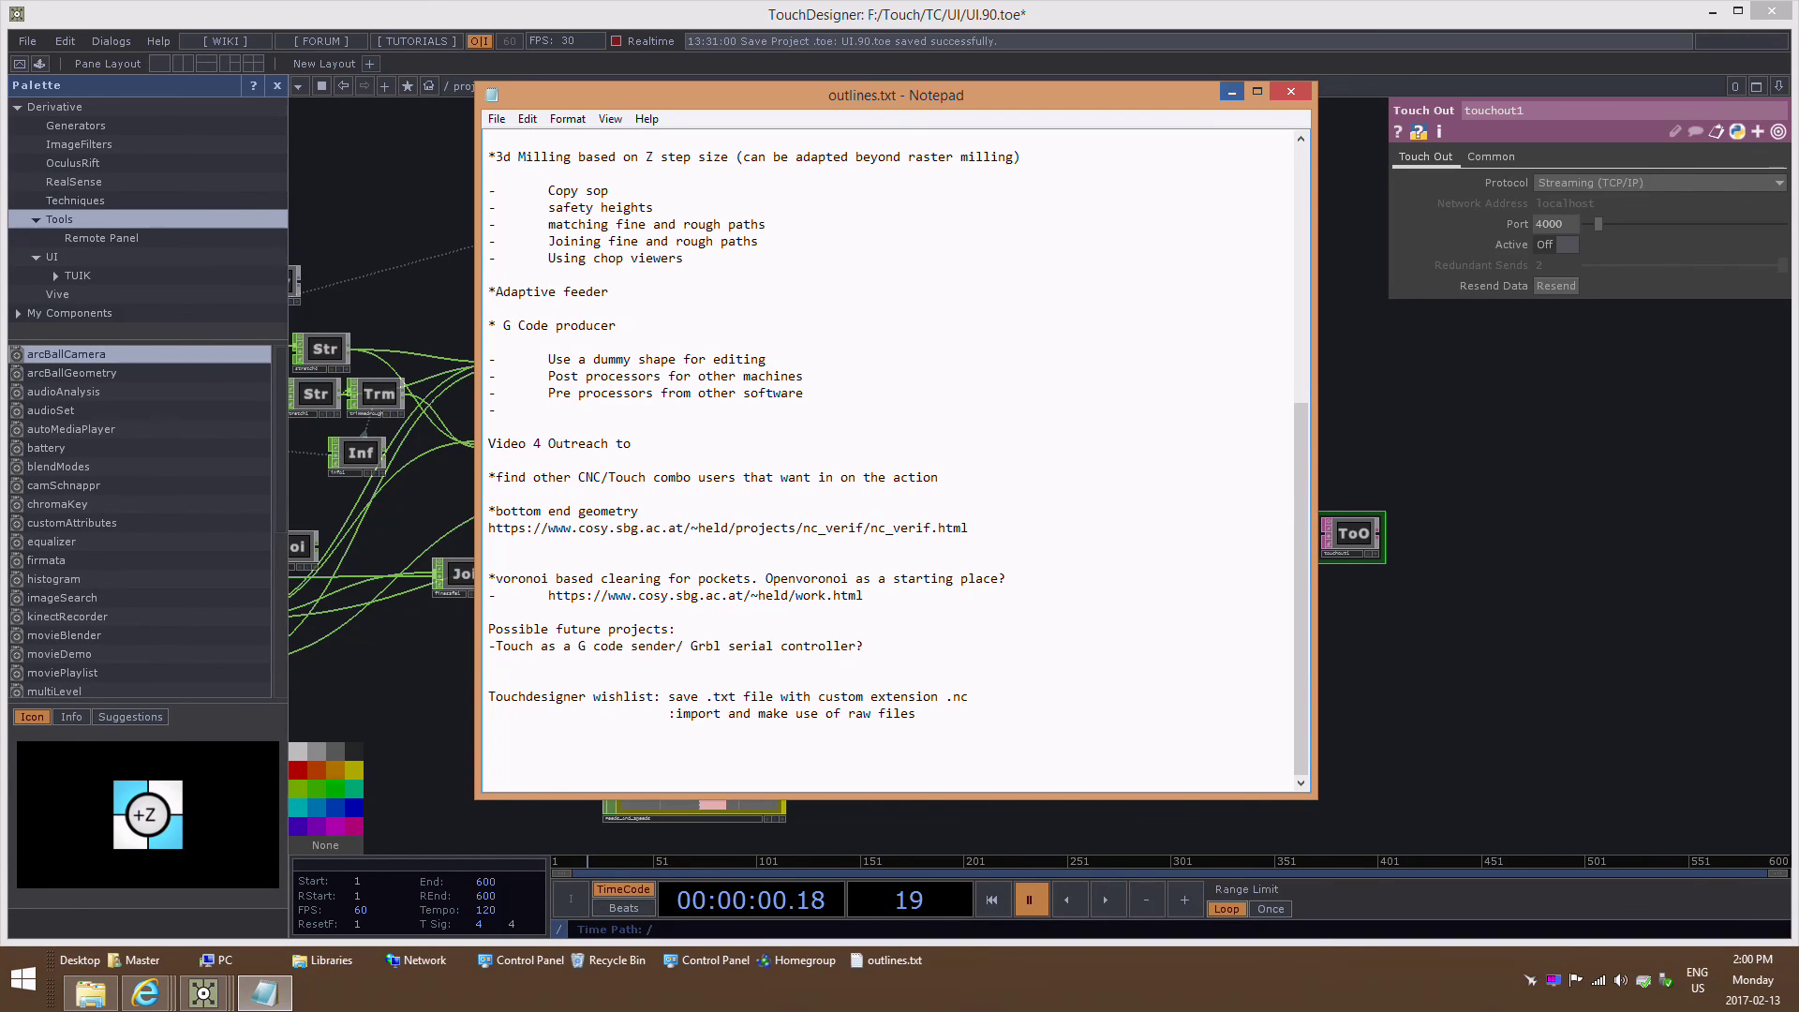
Minimize the outline notes and bring the whole project1 network into view.
{"action": "left_click", "coordinate": [1231, 91]}
{"action": "scroll", "coordinate": [1289, 232], "scroll_direction": "down", "scroll_amount": 8}
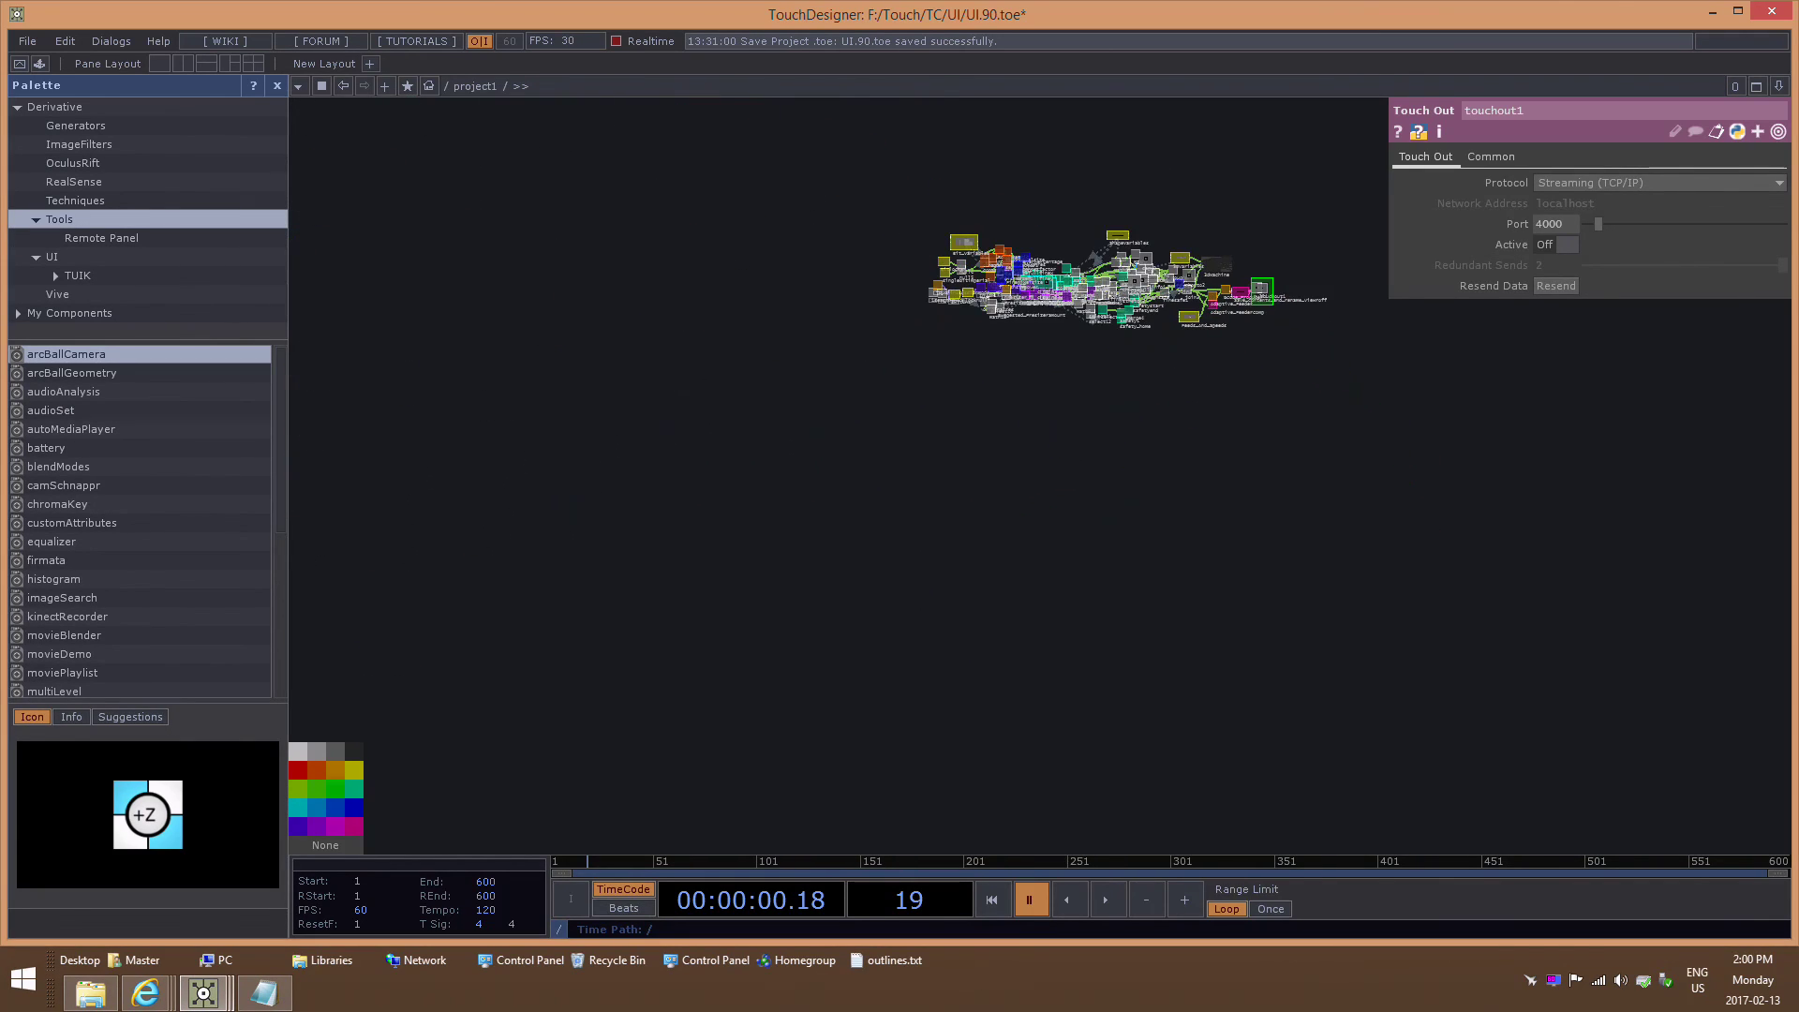
{"action": "left_click_drag", "start_coordinate": [1288, 233], "coordinate": [1363, 370]}
{"action": "scroll", "coordinate": [1193, 416], "scroll_direction": "up", "scroll_amount": 8}
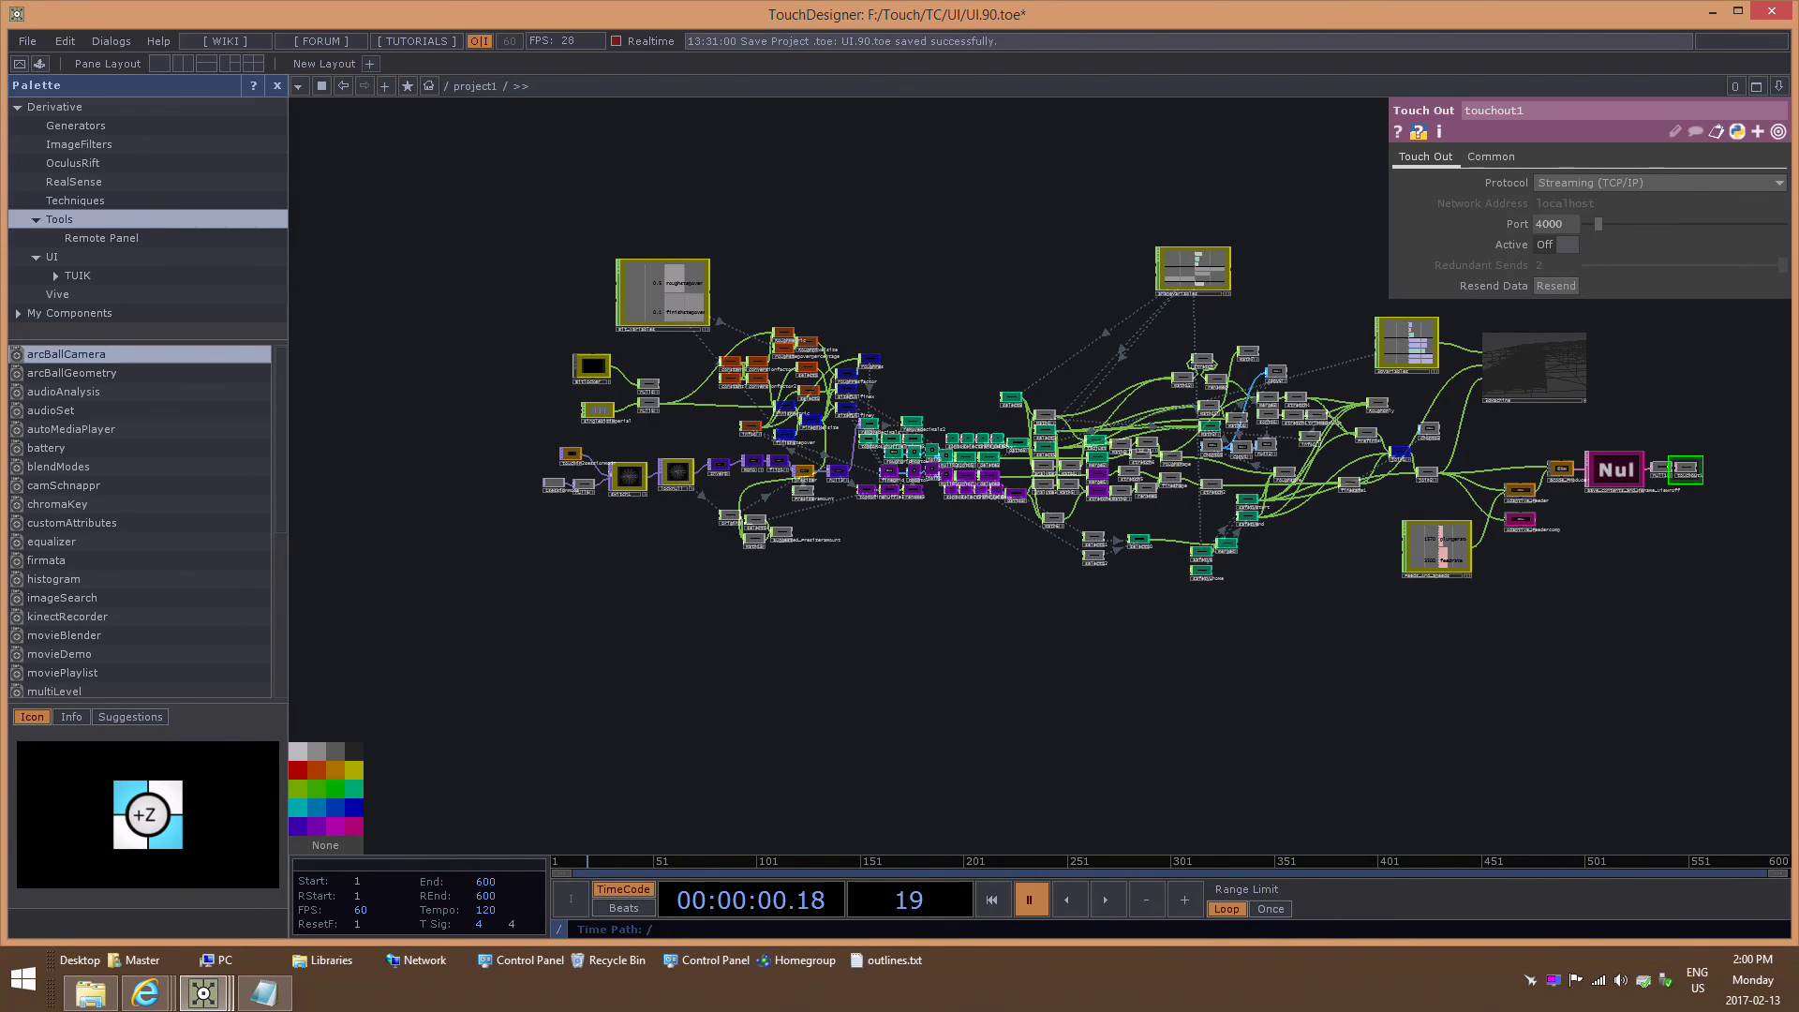